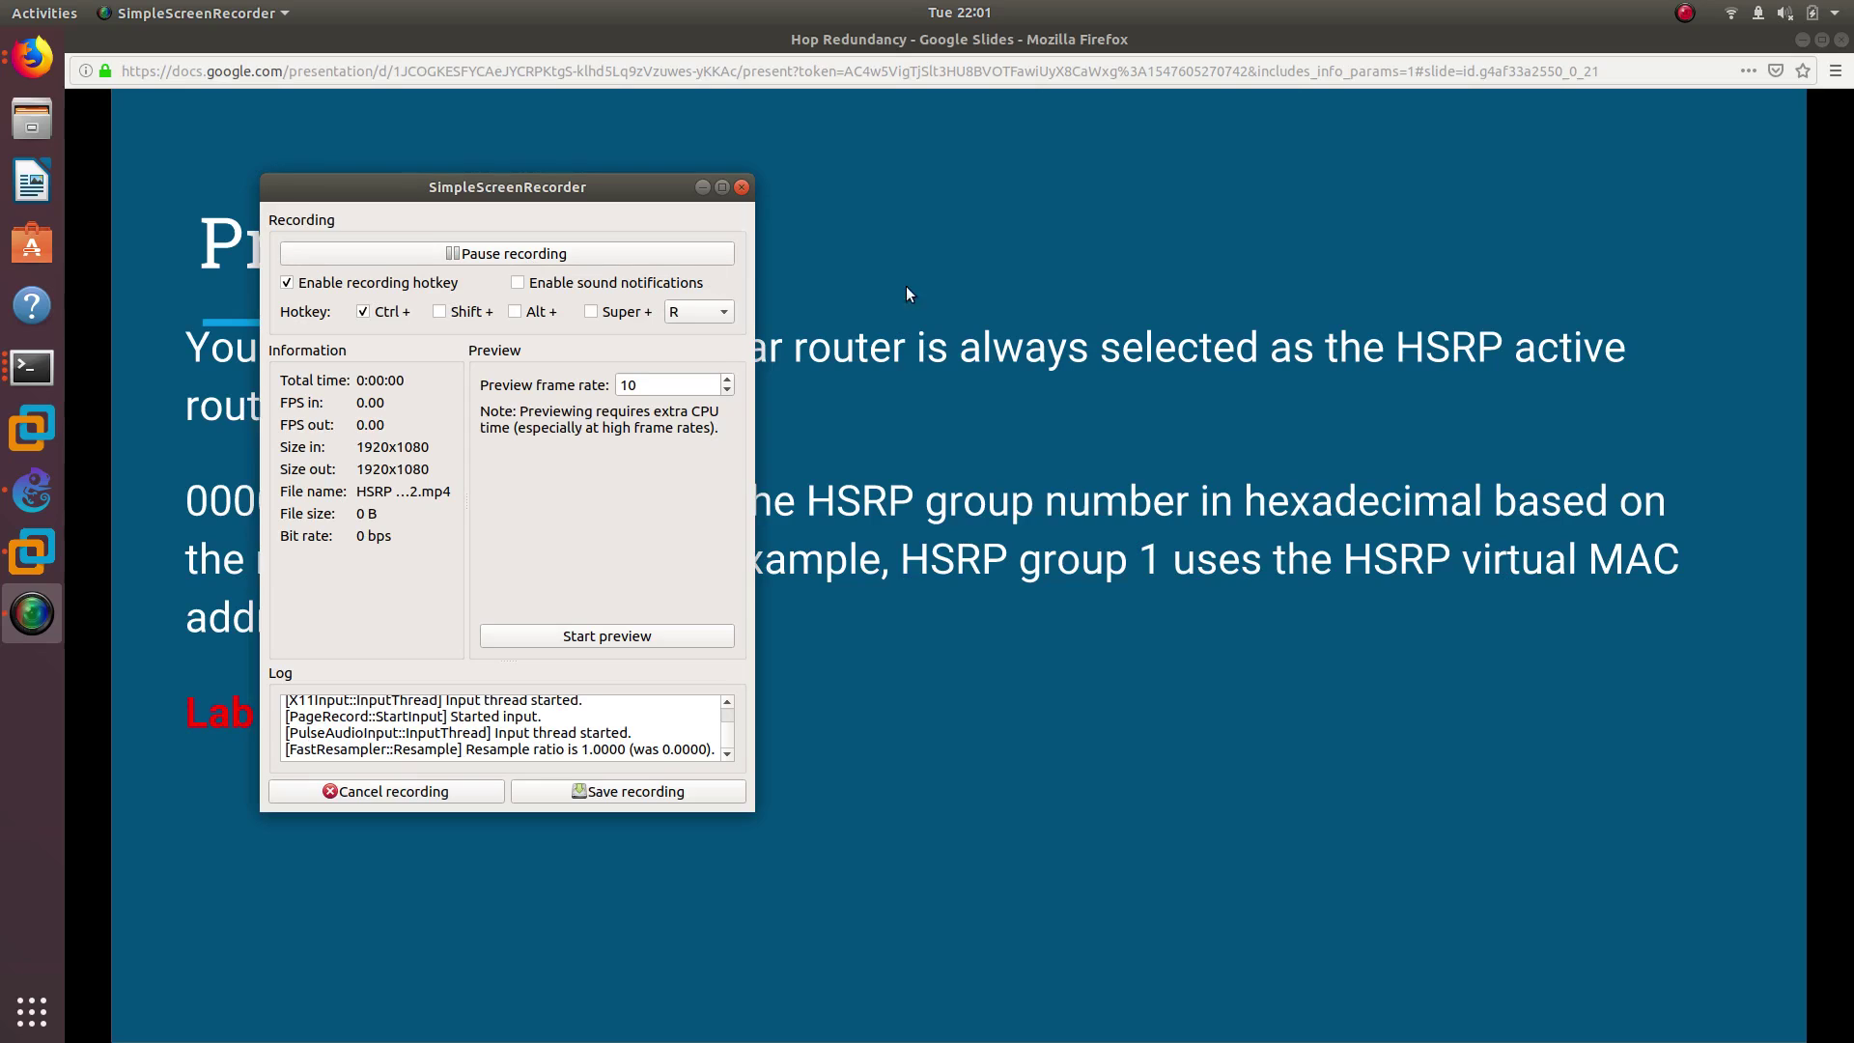
# Switch from the presentation to the HSRPII topology in GNS3.
pyautogui.click(704, 188)
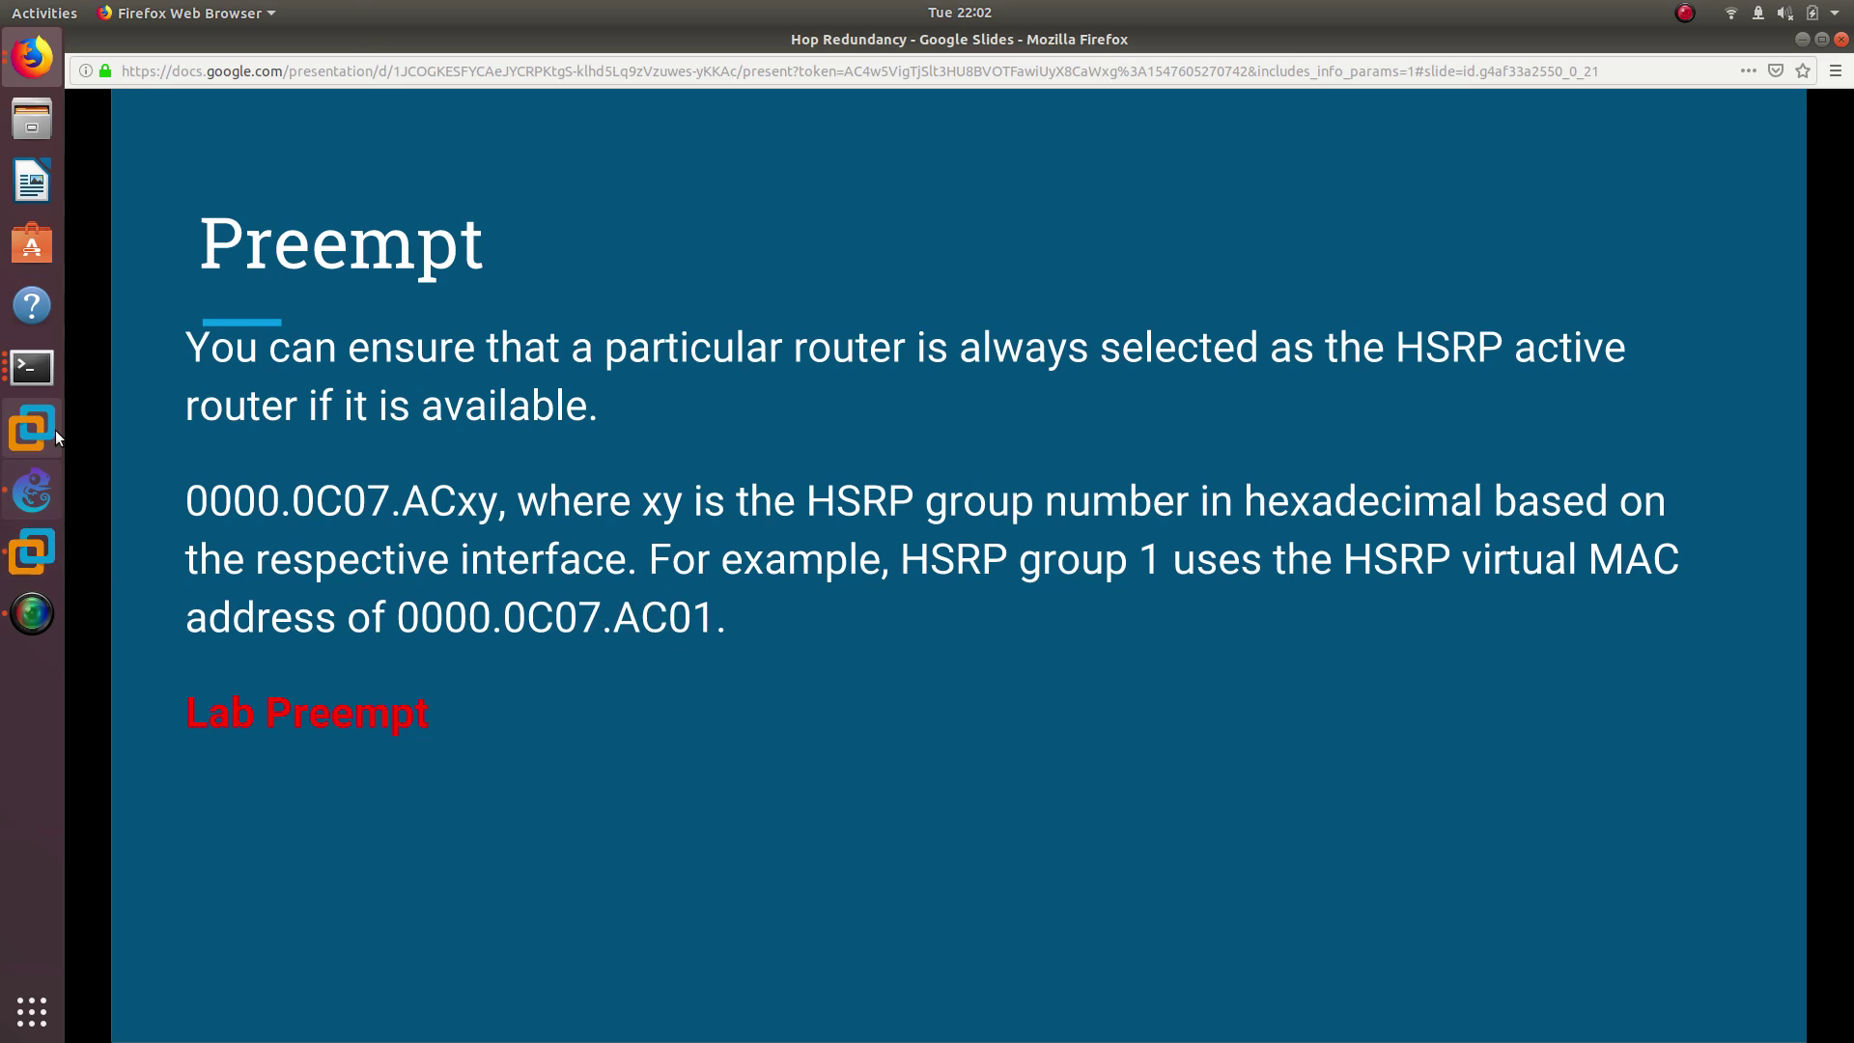
pyautogui.click(50, 382)
pyautogui.click(60, 489)
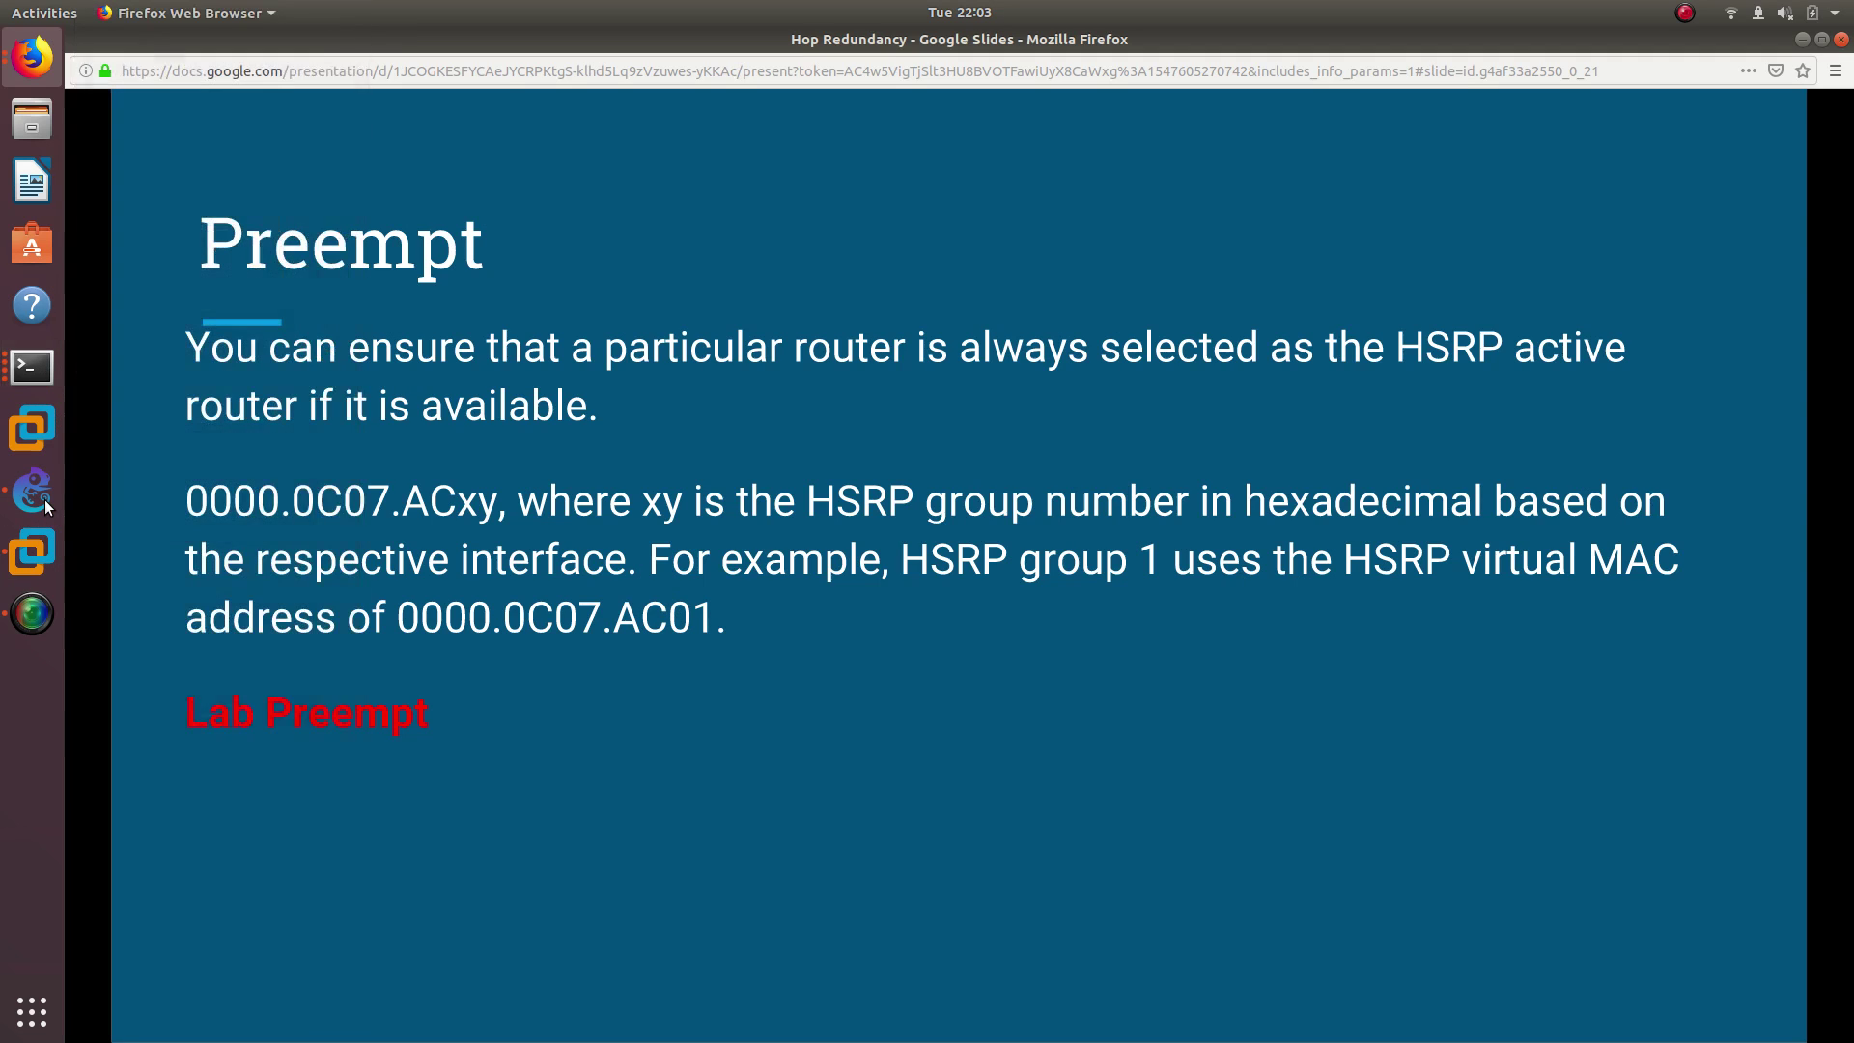
pyautogui.click(58, 488)
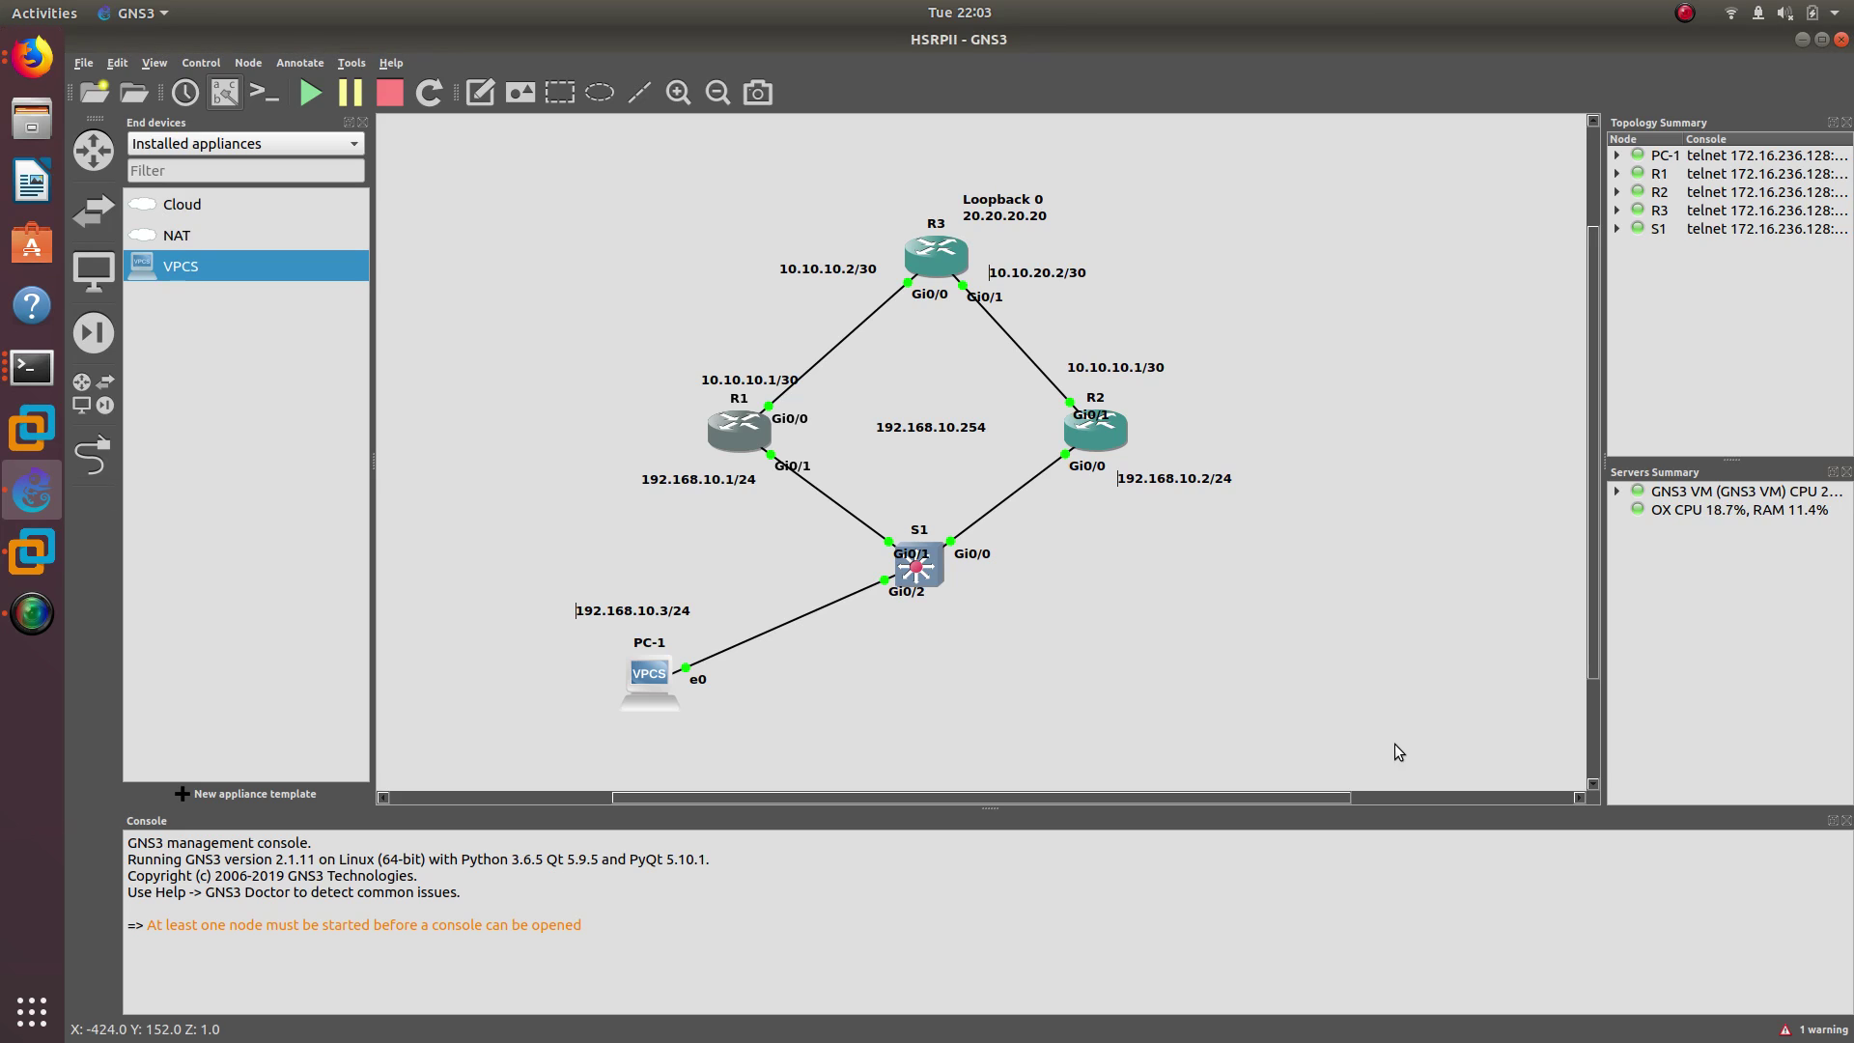
pyautogui.moveTo(1396, 745); pyautogui.dragTo(489, 201)
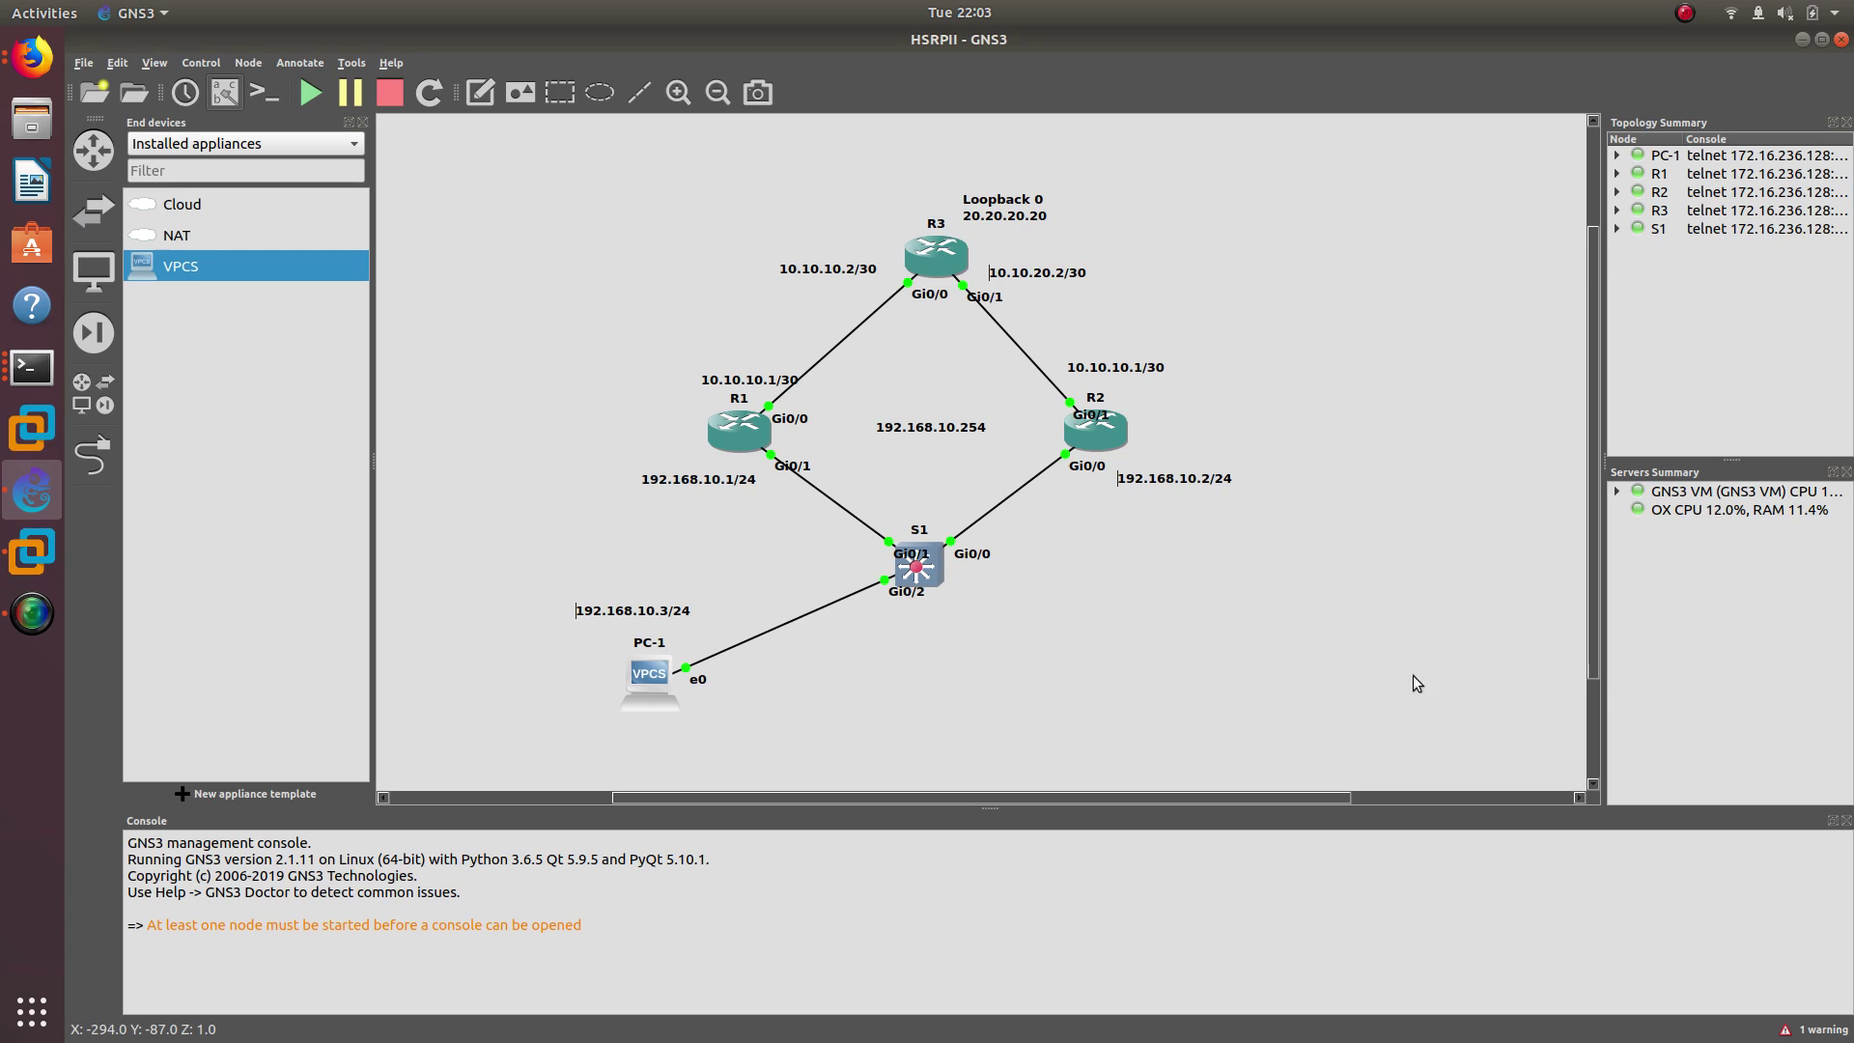
pyautogui.moveTo(1421, 718); pyautogui.dragTo(463, 164)
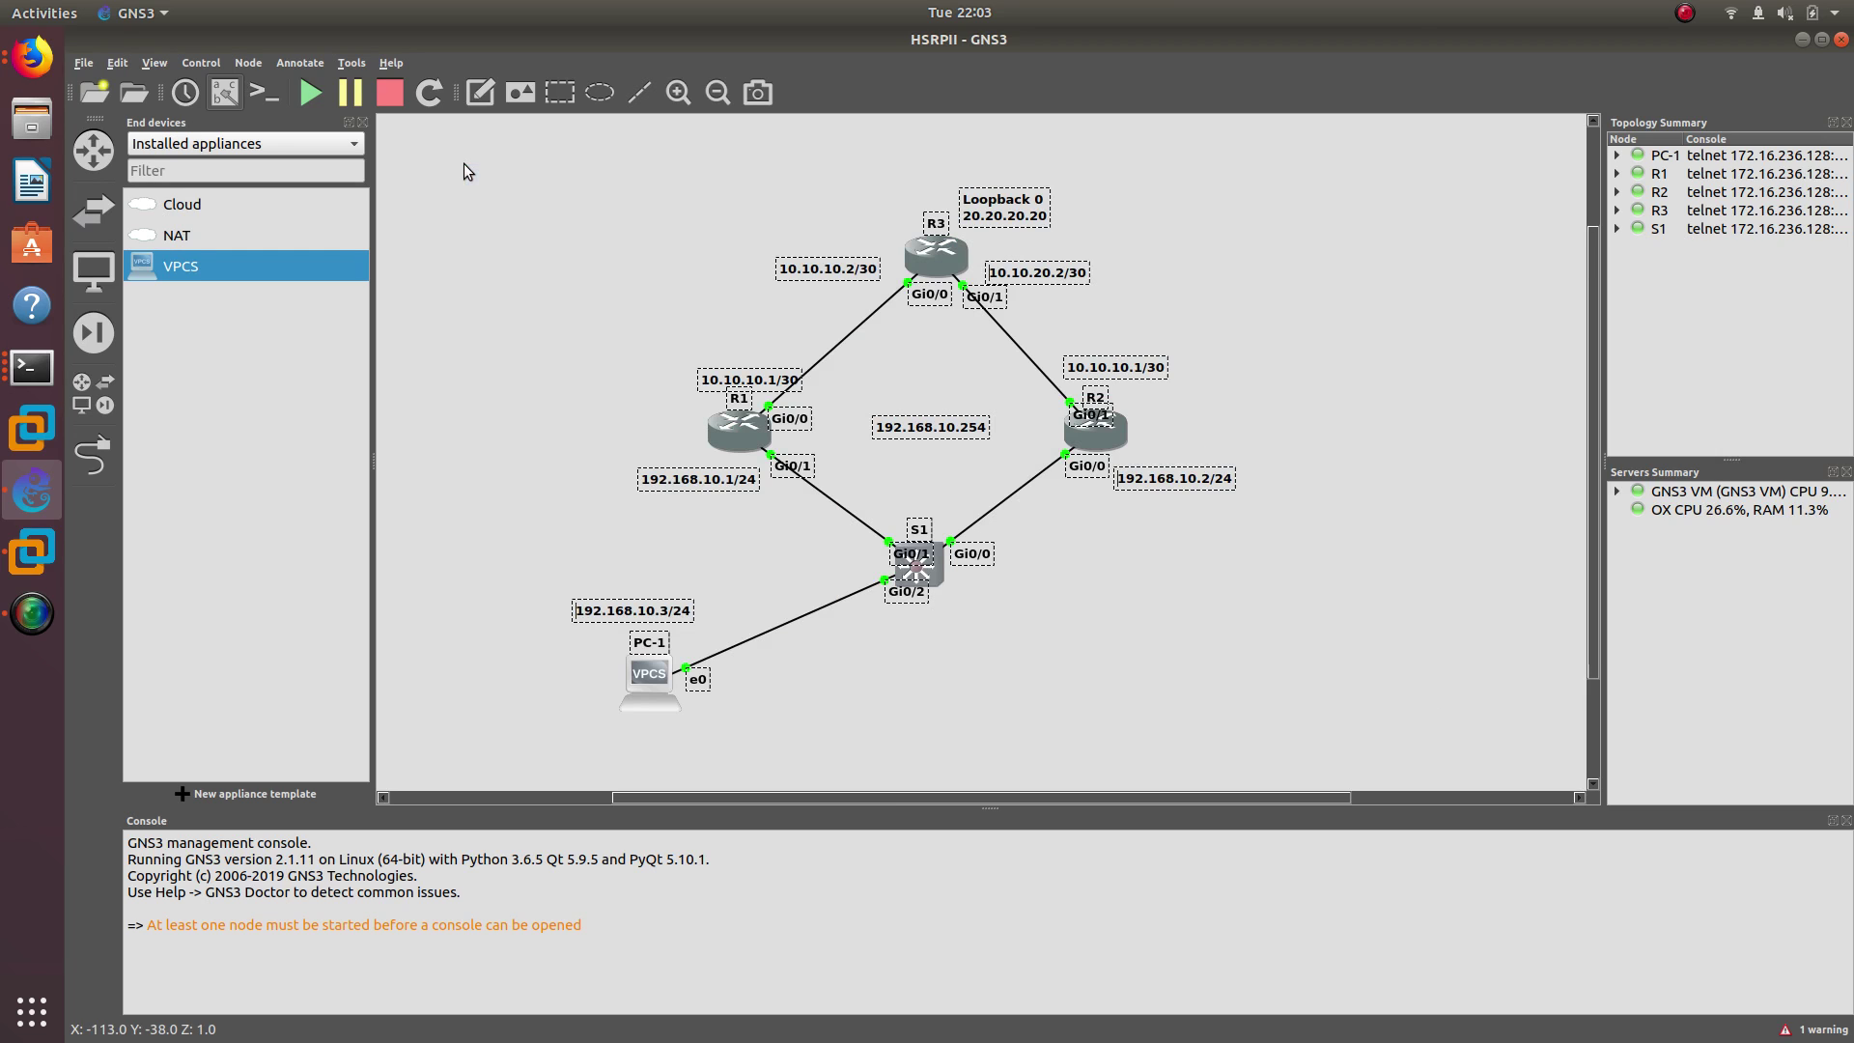
pyautogui.click(575, 272)
pyautogui.moveTo(1404, 741); pyautogui.dragTo(533, 166)
pyautogui.click(566, 193)
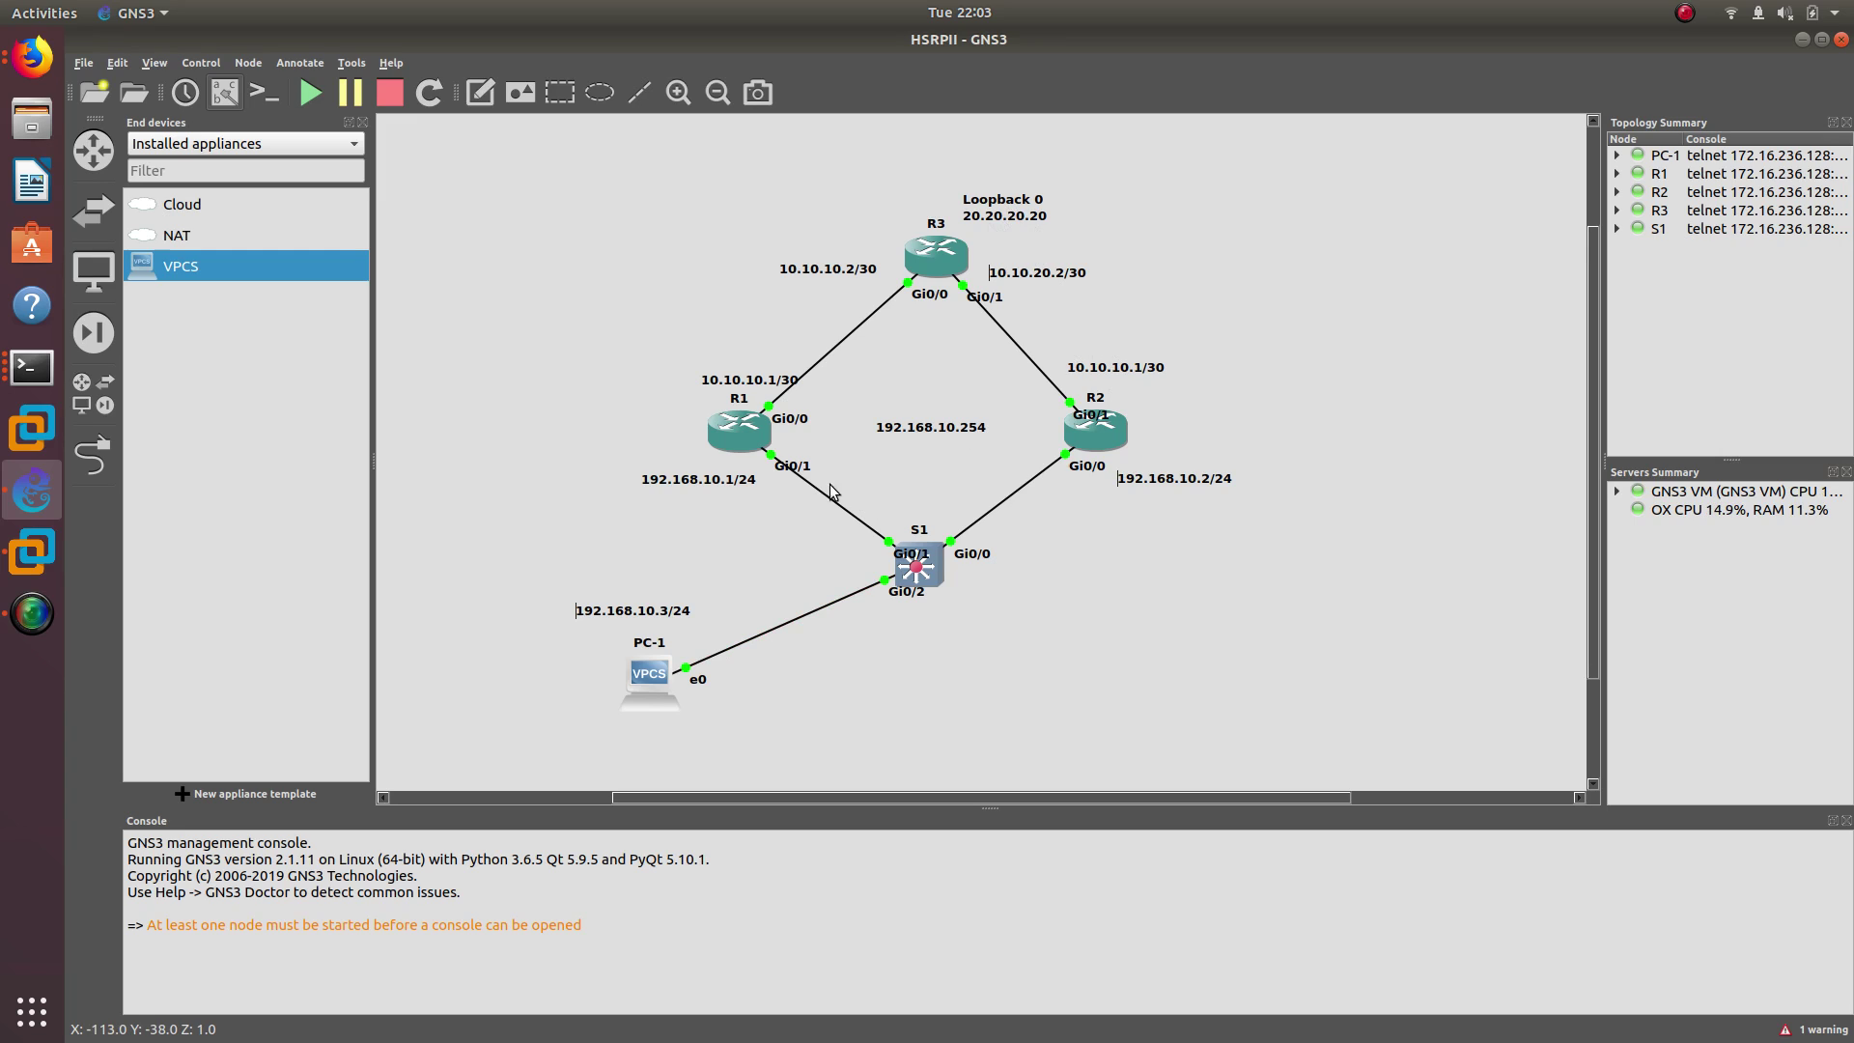
# Open router R1's console and display its HSRP status with "do show standby".
pyautogui.doubleClick(738, 432)
pyautogui.press('Return')
pyautogui.press('Return')
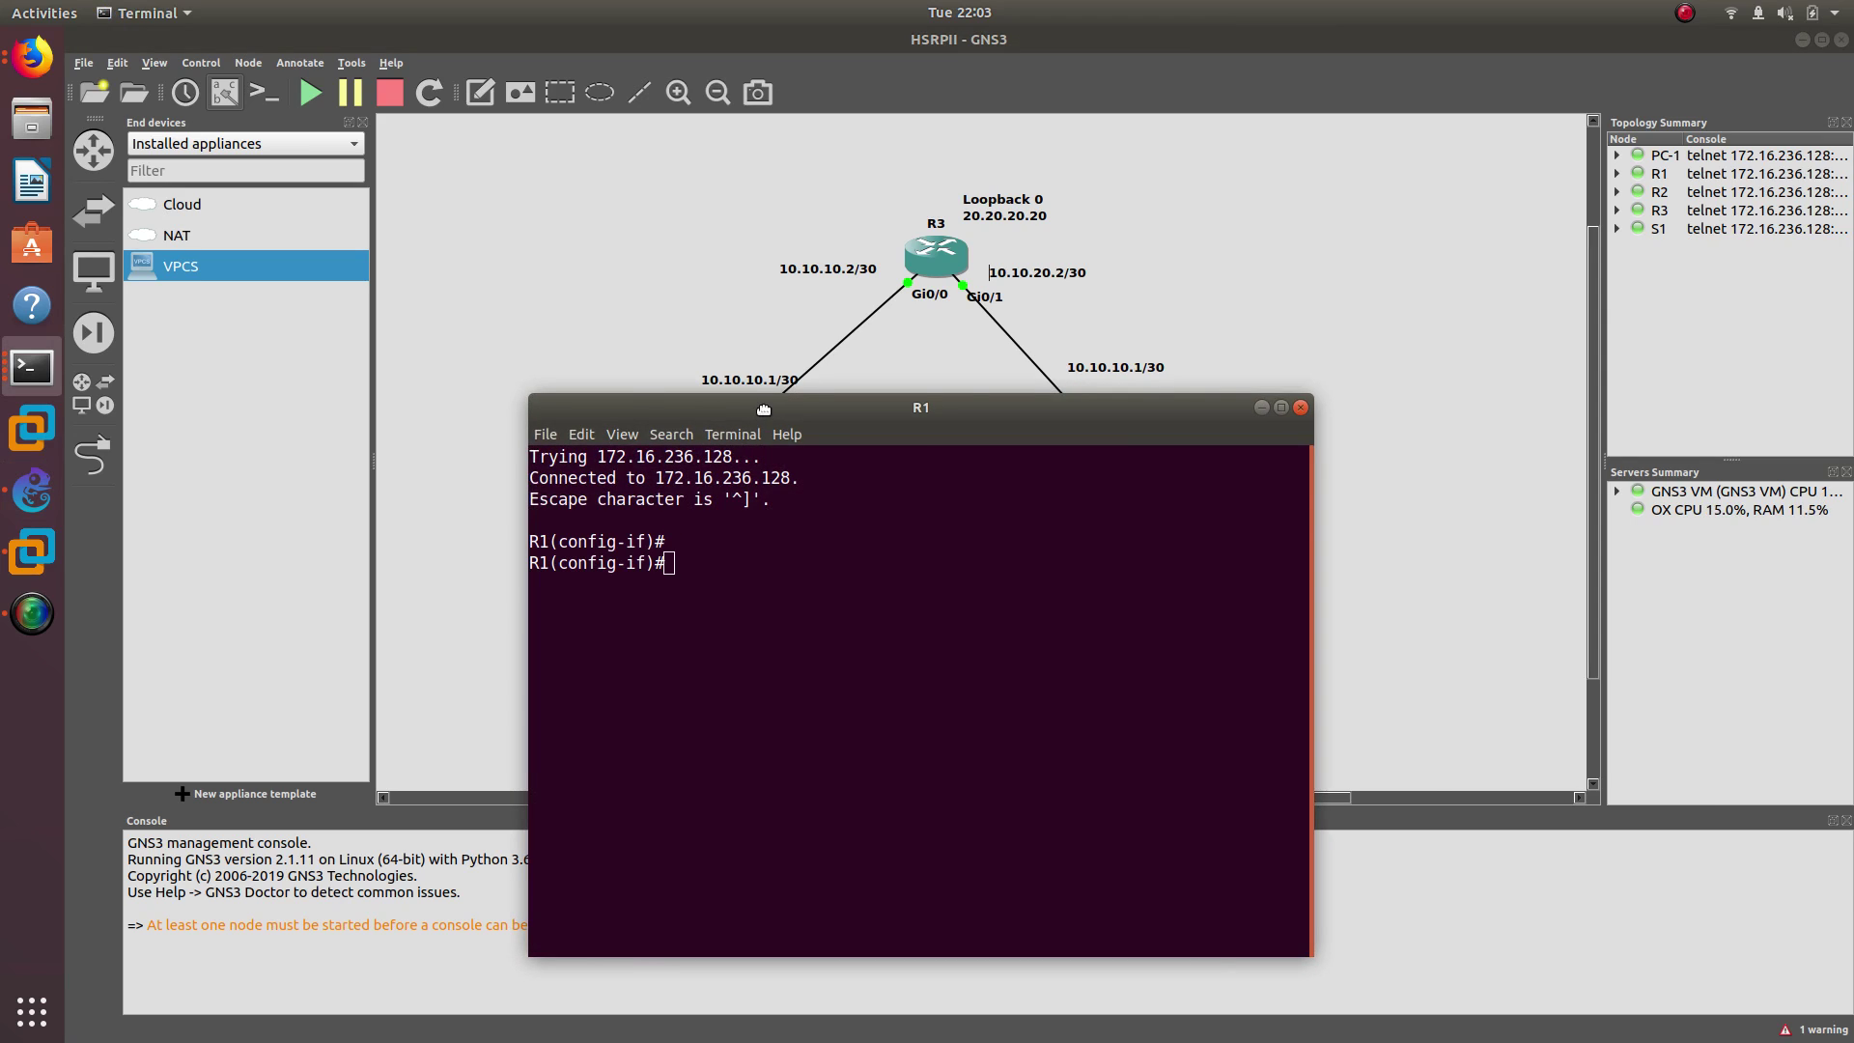
pyautogui.moveTo(763, 408); pyautogui.dragTo(1359, 305)
pyautogui.write('do show standby')
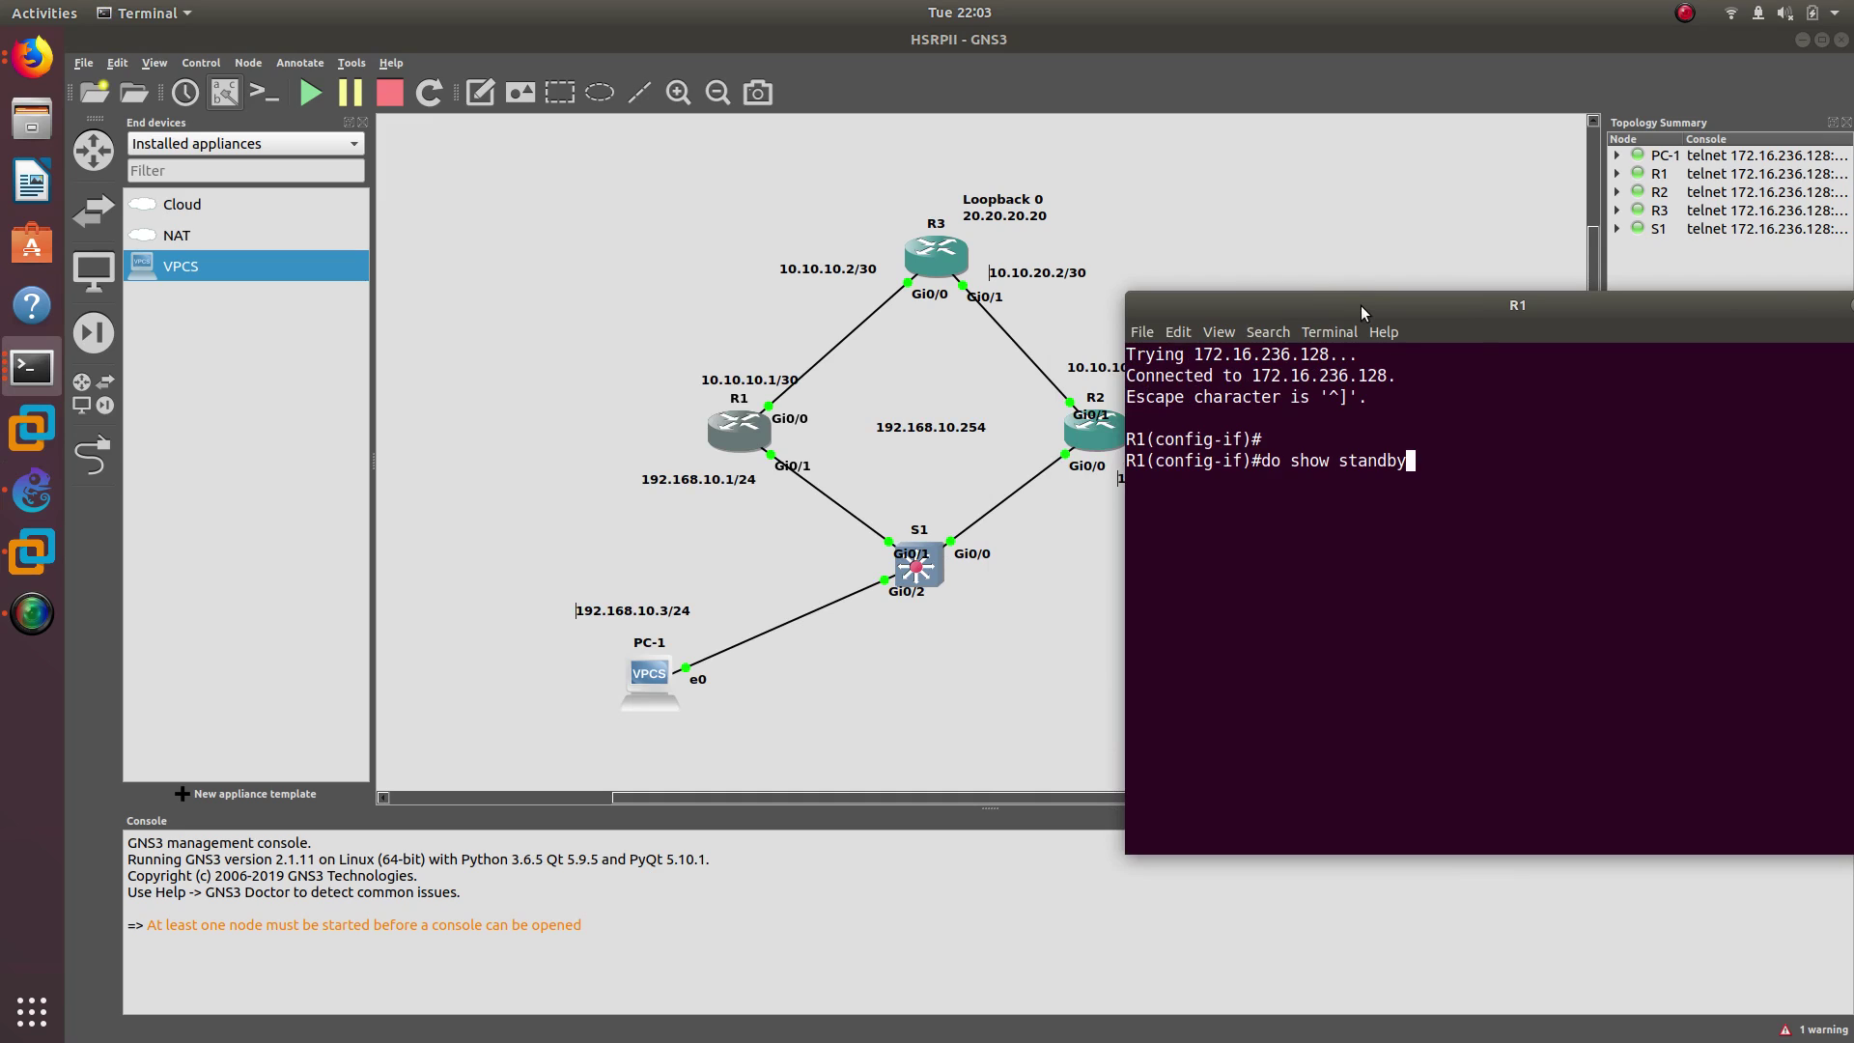
pyautogui.press('Return')
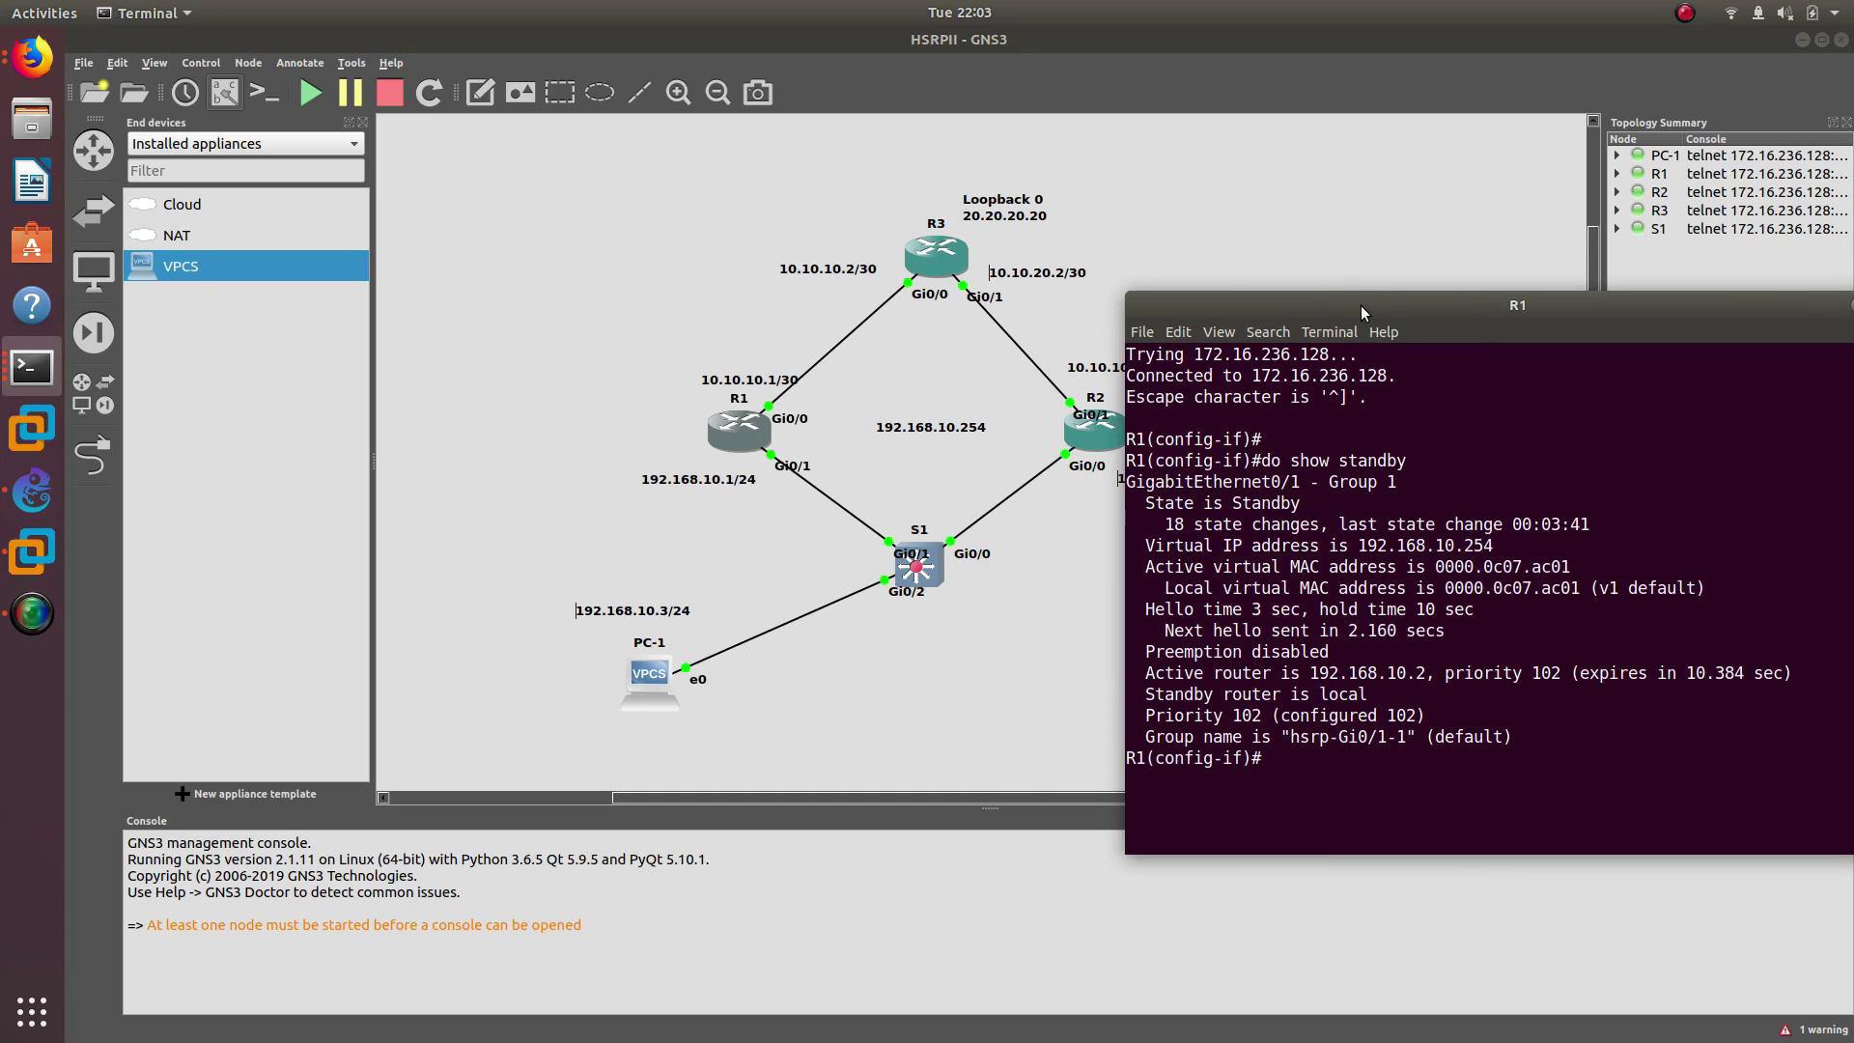
pyautogui.moveTo(1431, 315); pyautogui.dragTo(1097, 249)
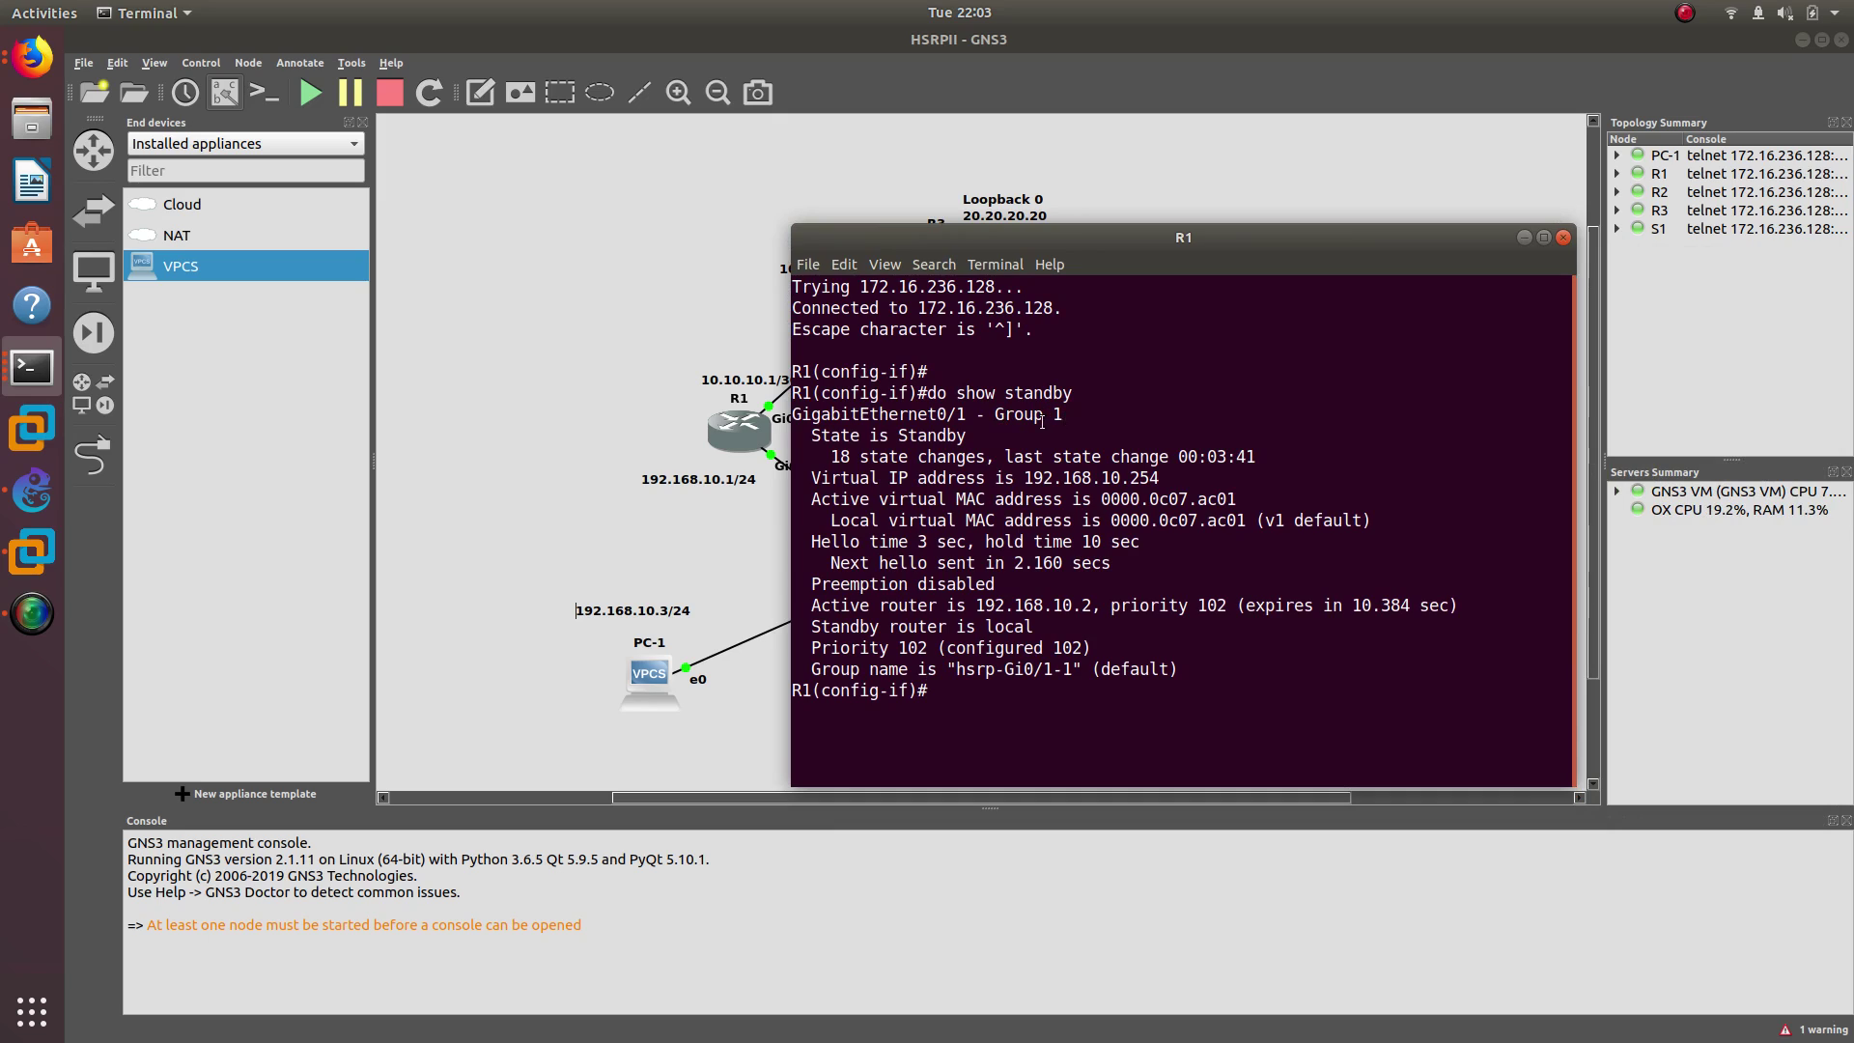
# Examine the group, state, virtual MAC address and preemption lines in R1's standby output.
pyautogui.moveTo(1079, 415); pyautogui.dragTo(998, 410)
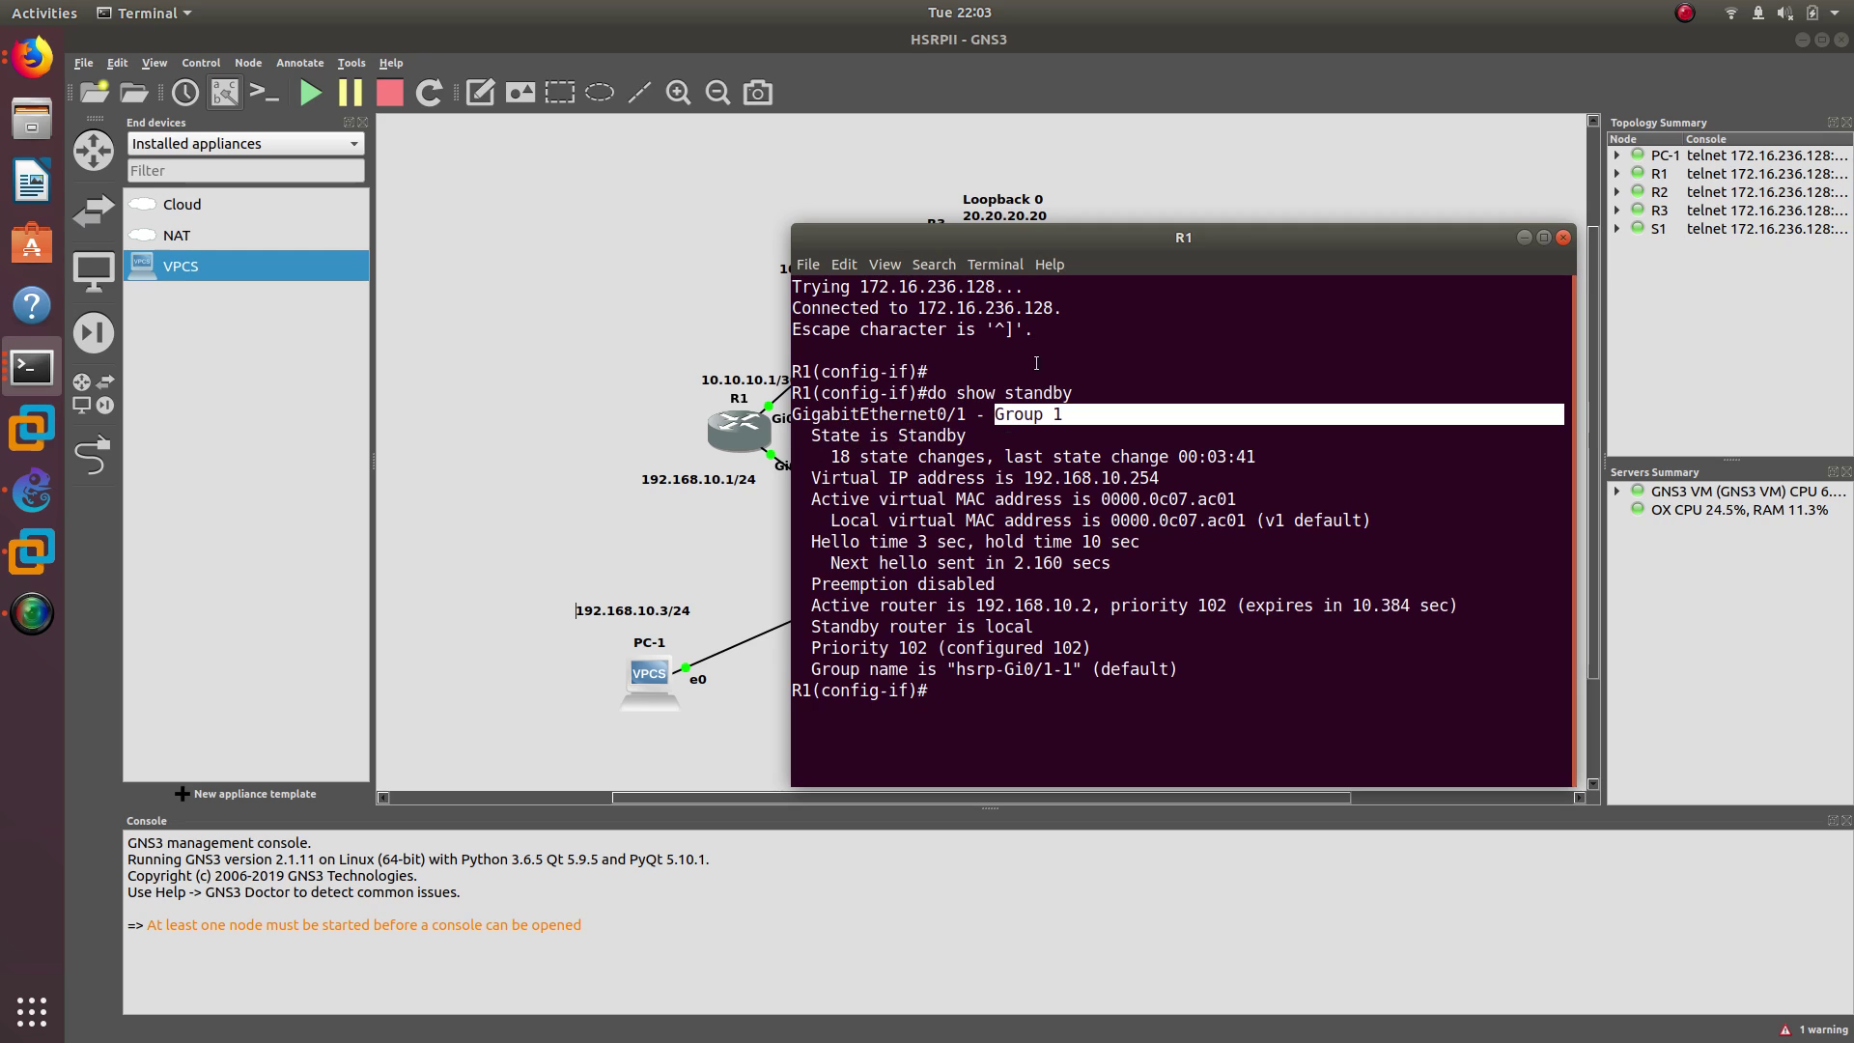
pyautogui.doubleClick(907, 437)
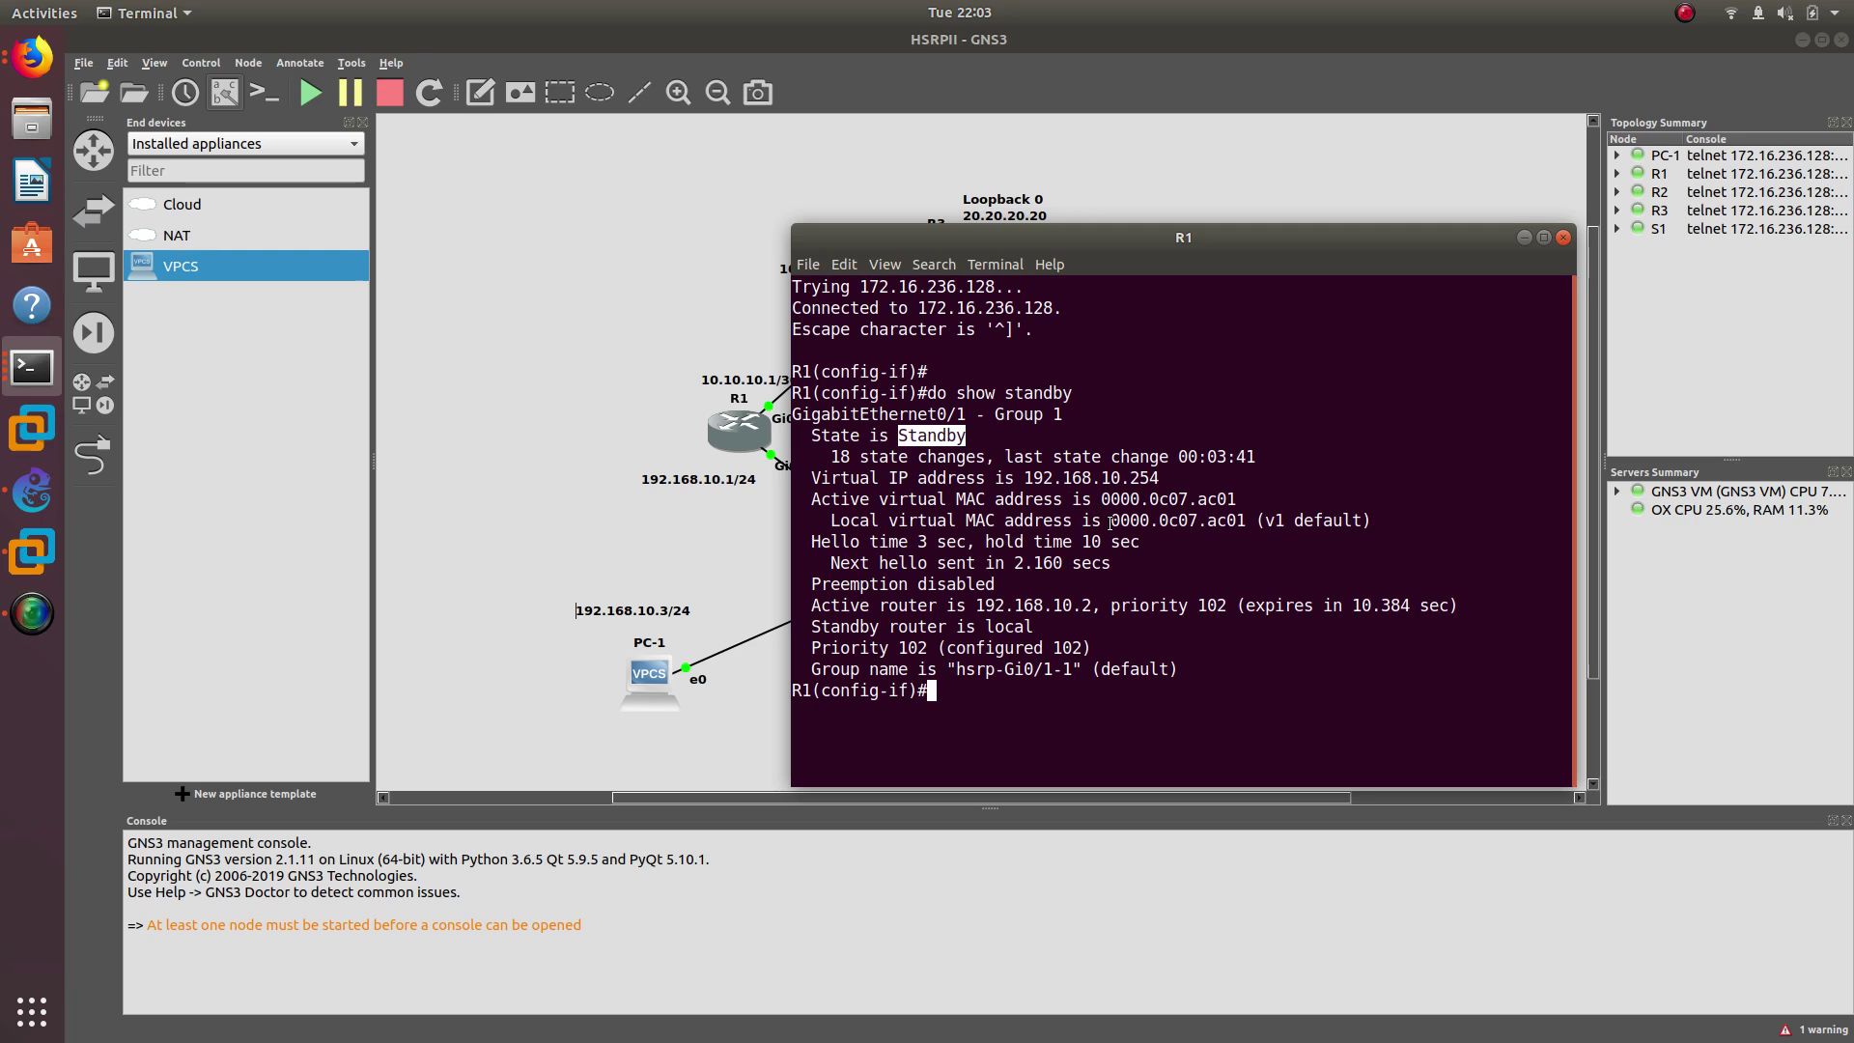
pyautogui.moveTo(1226, 520); pyautogui.dragTo(1245, 520)
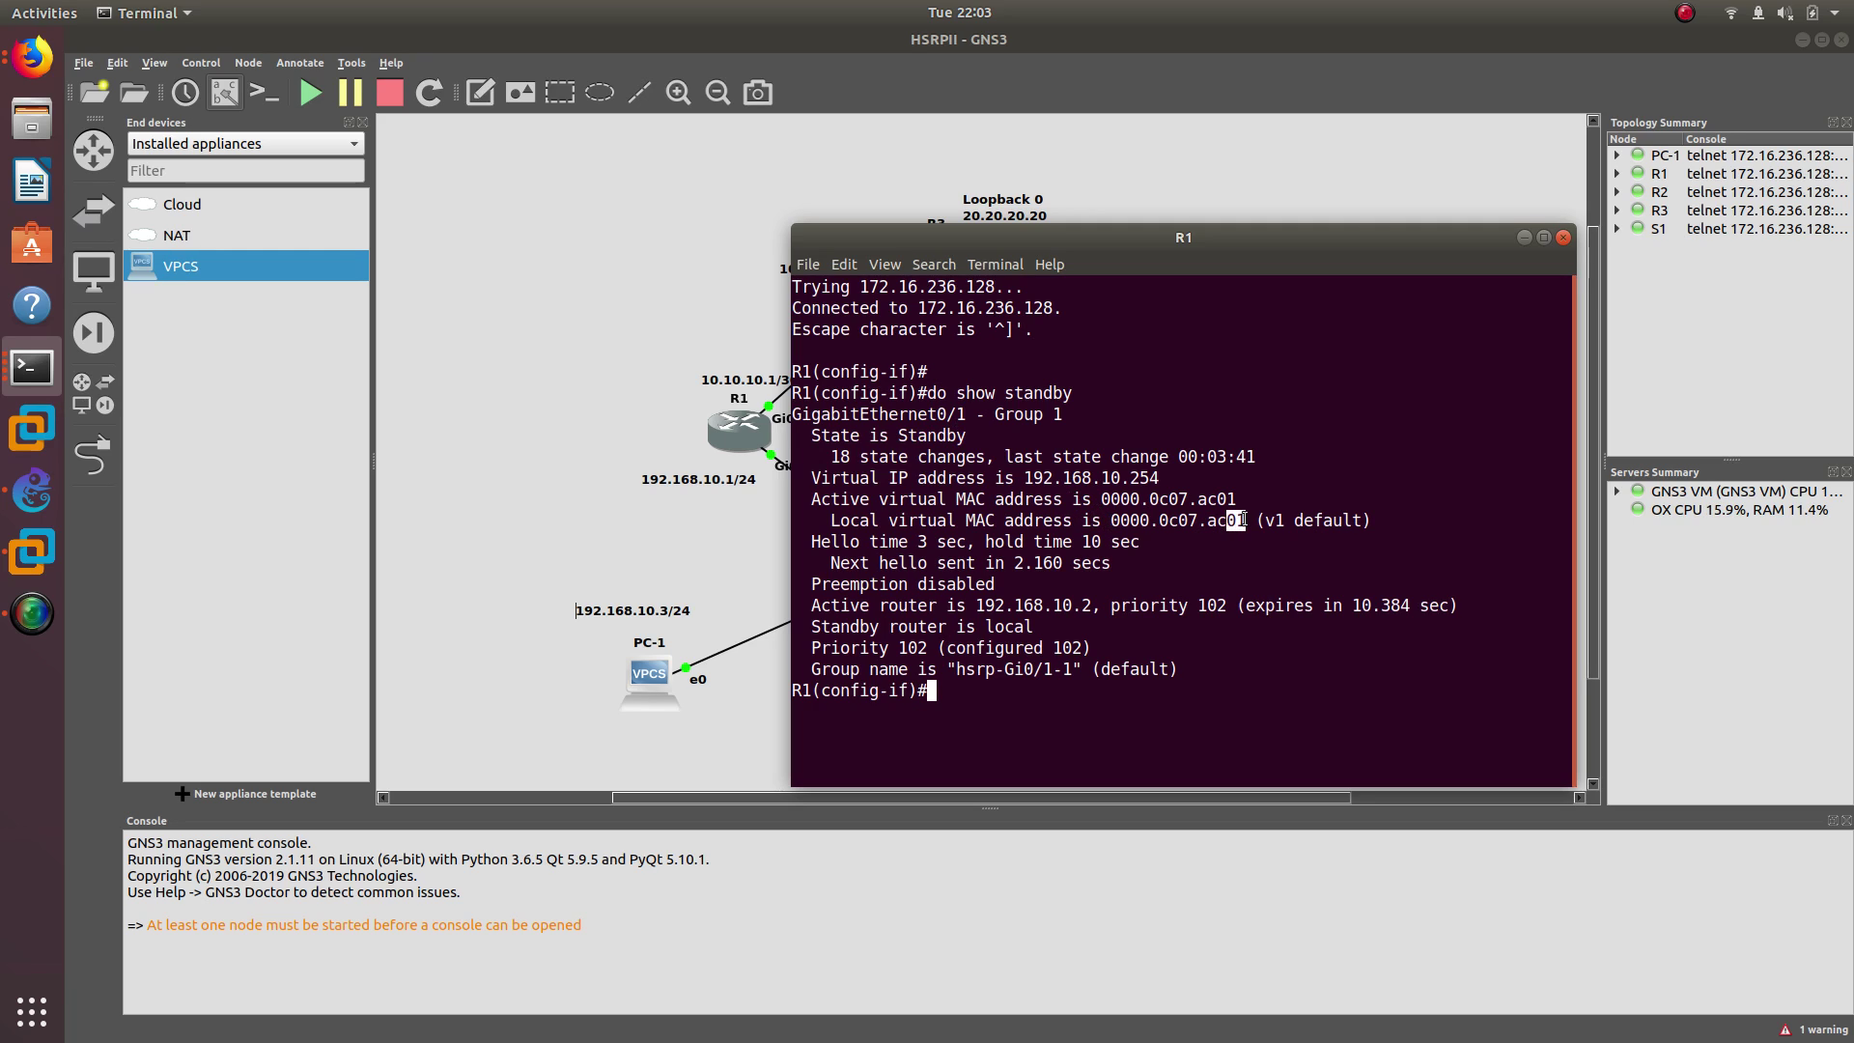
pyautogui.moveTo(1093, 427); pyautogui.dragTo(1026, 414)
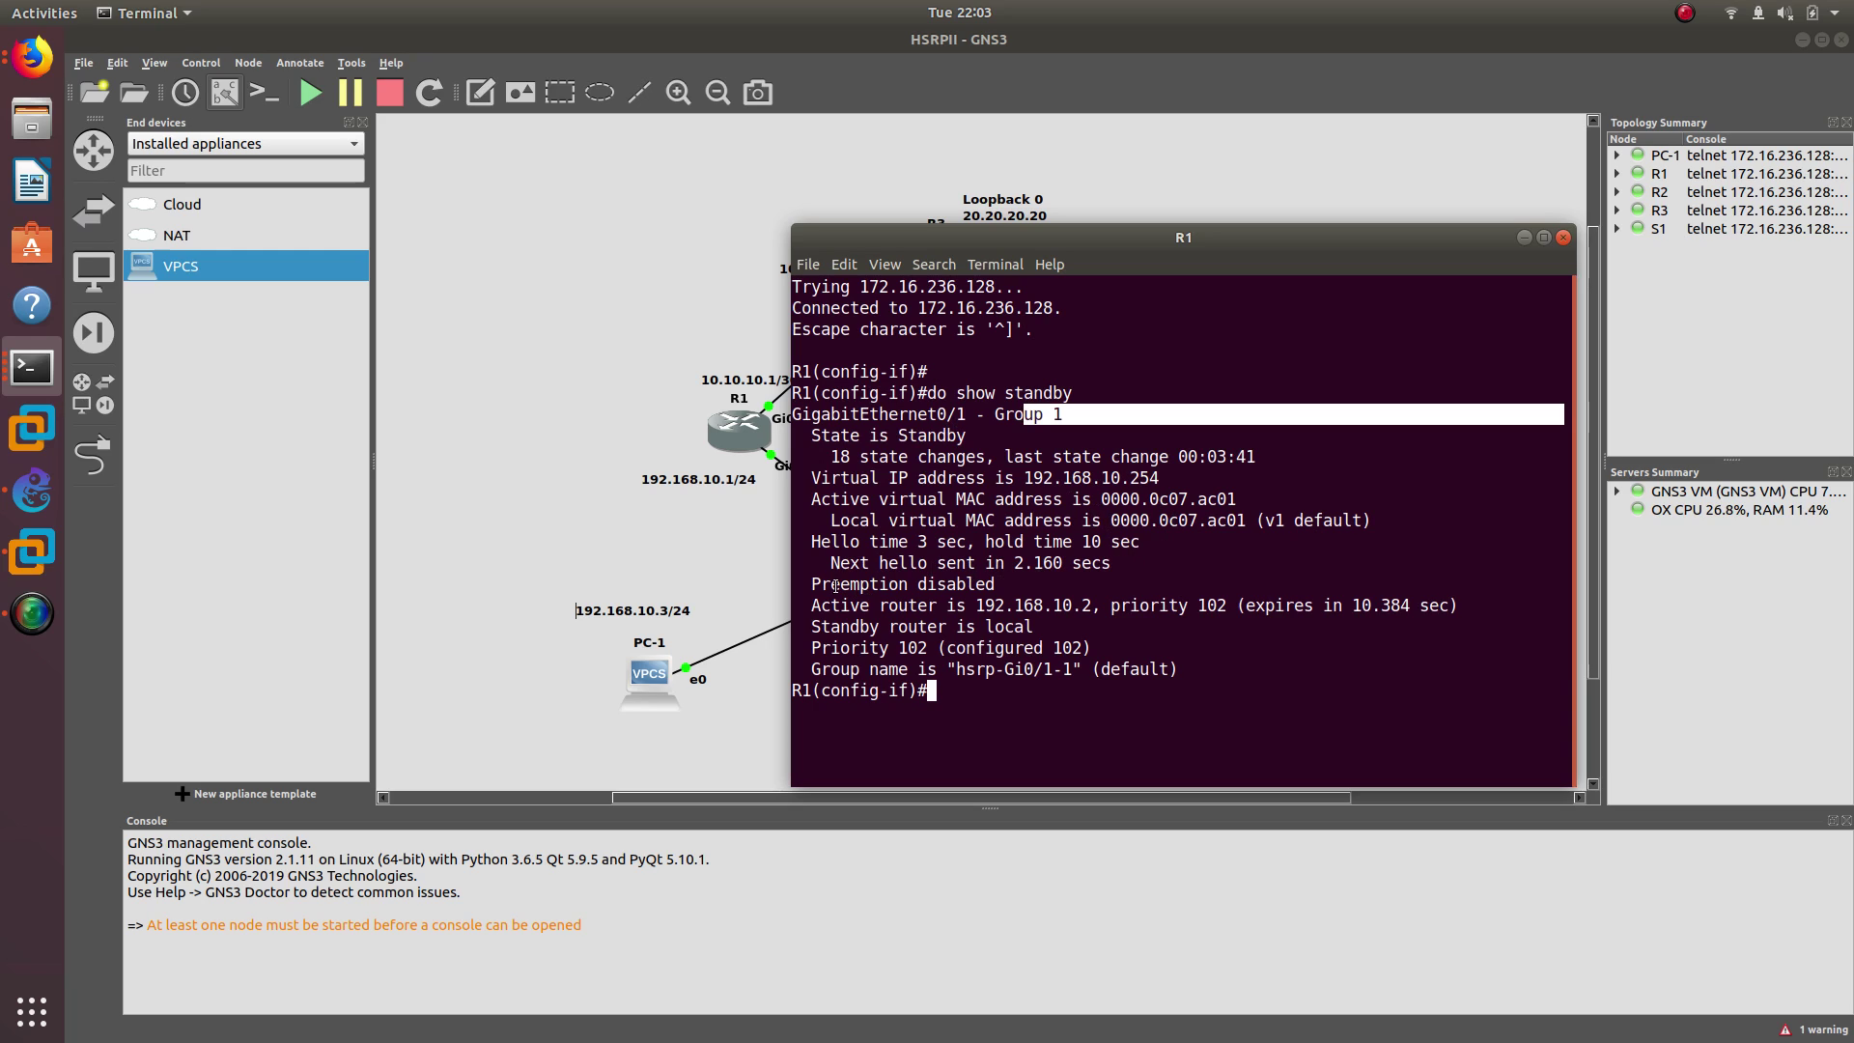
pyautogui.moveTo(812, 584); pyautogui.dragTo(992, 584)
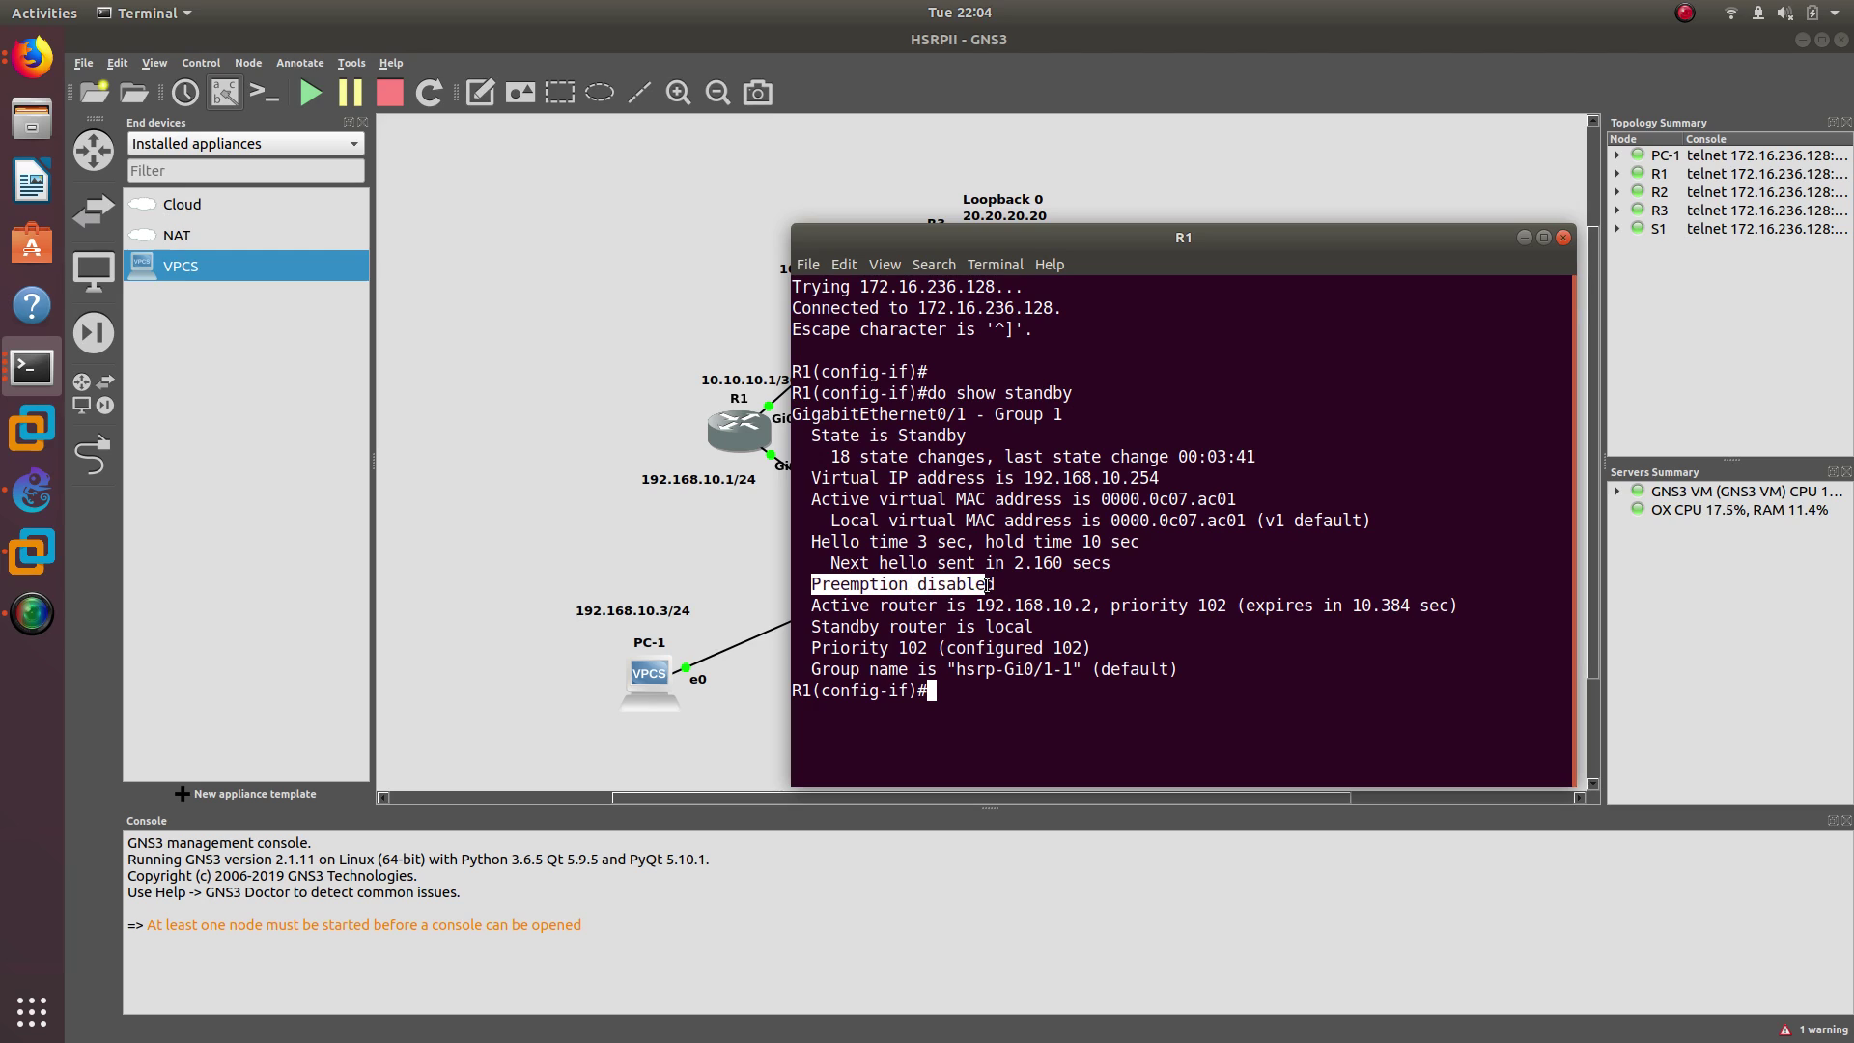
pyautogui.click(701, 544)
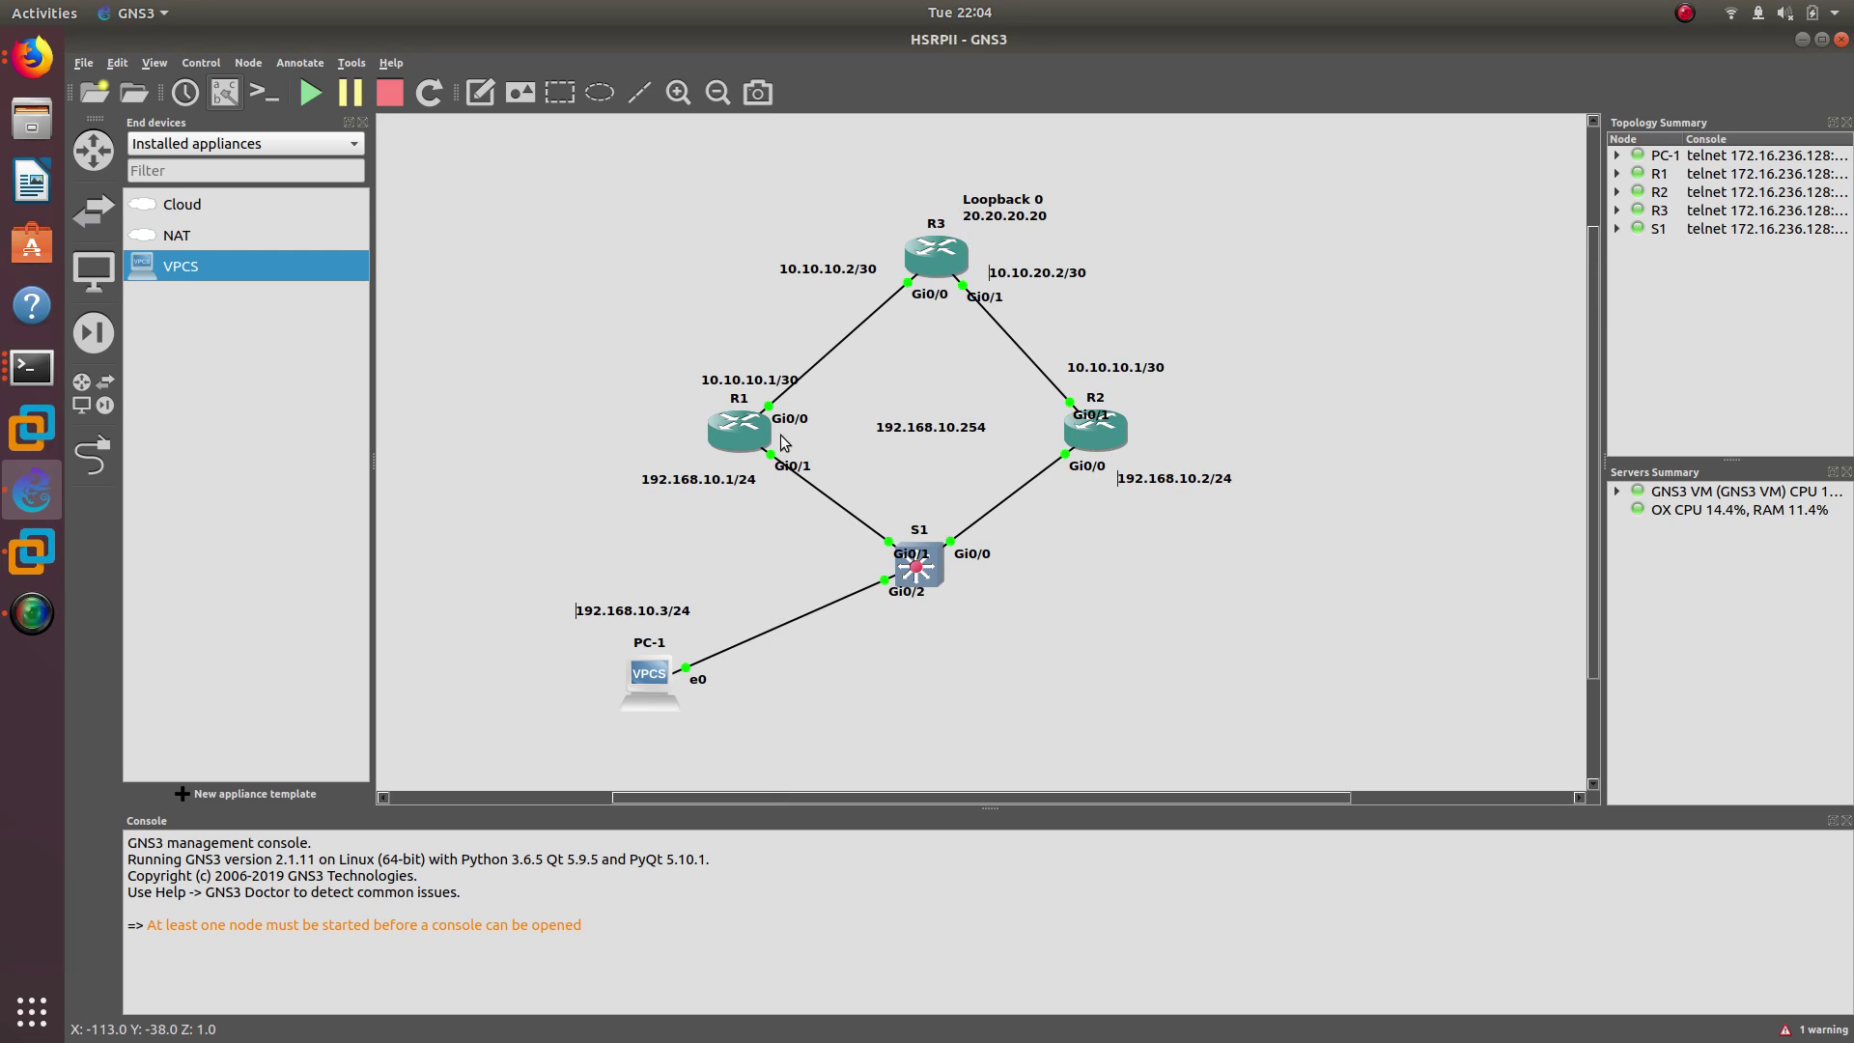
# Reopen R1's console and rerun "do show standby" to check its HSRP priority.
pyautogui.doubleClick(742, 436)
pyautogui.press('Return')
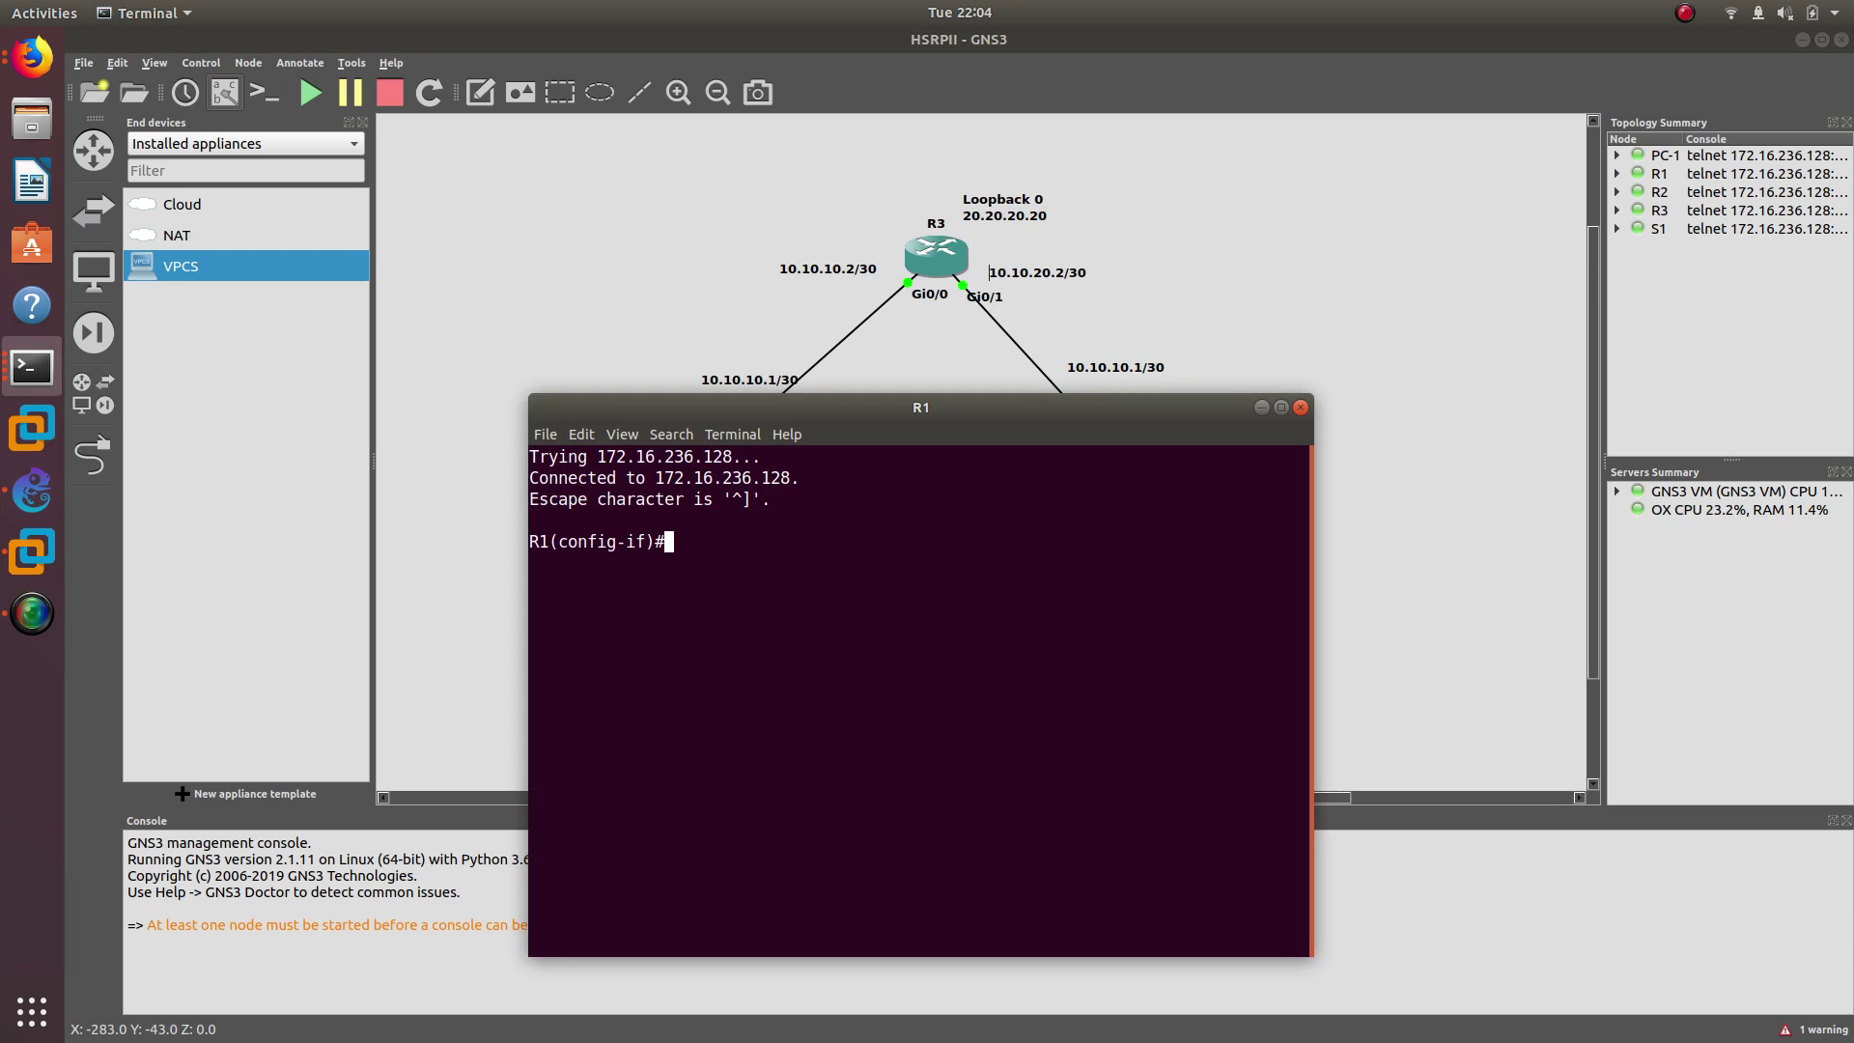
pyautogui.press('Up')
pyautogui.press('Return')
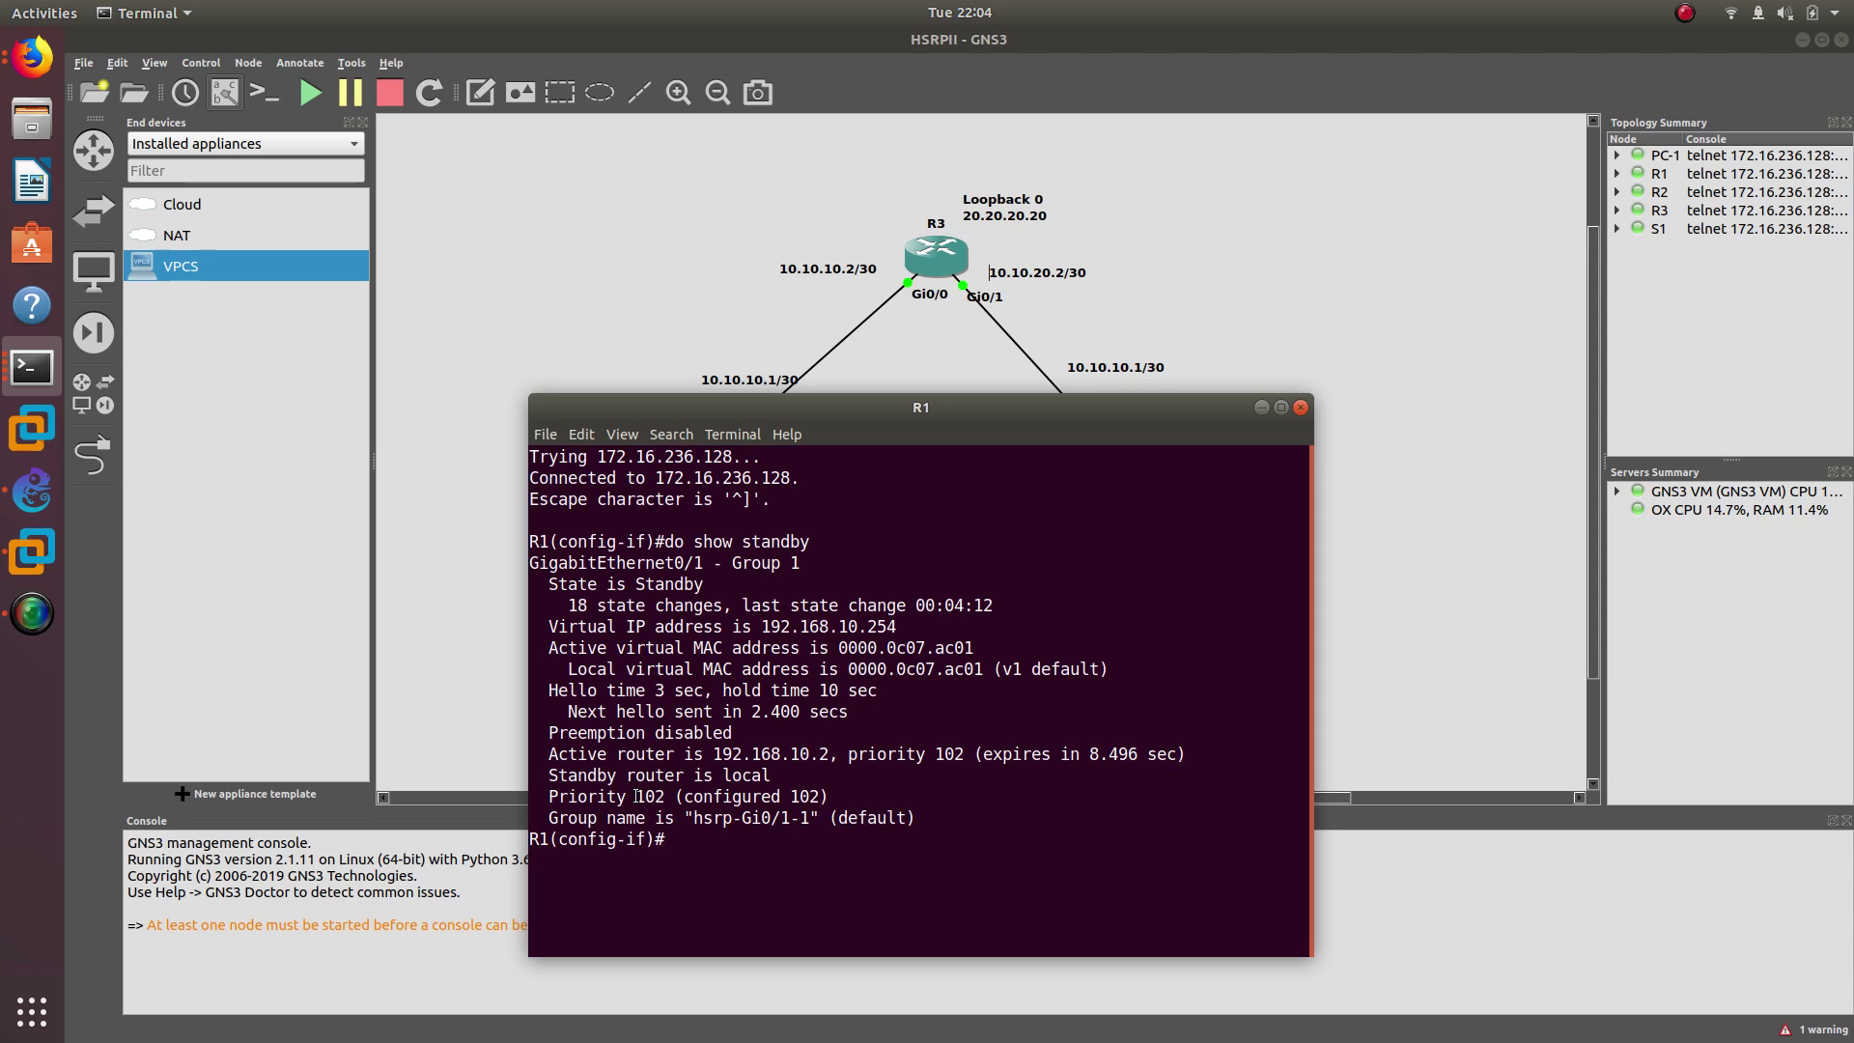
pyautogui.moveTo(636, 796); pyautogui.dragTo(662, 794)
pyautogui.click(1438, 629)
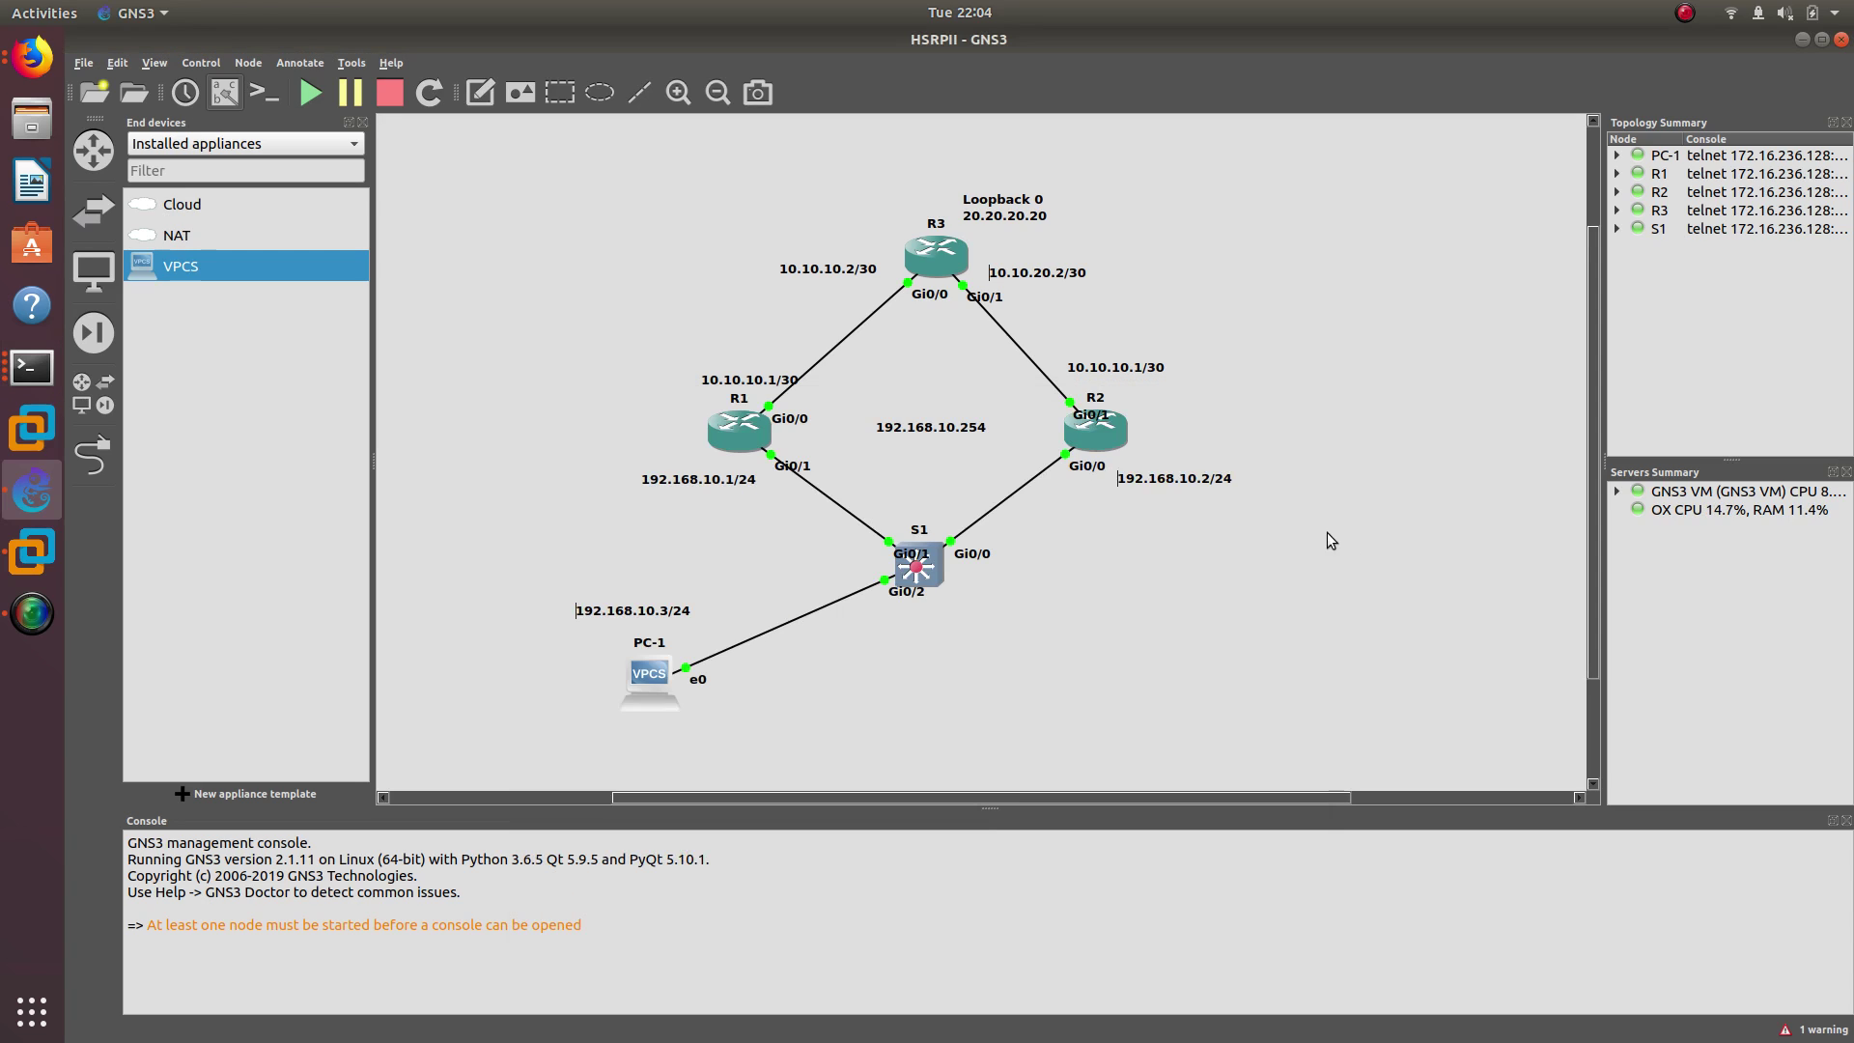
# Open router R2's console and display its HSRP status with "do show standby".
pyautogui.click(1099, 423)
pyautogui.doubleClick(1100, 429)
pyautogui.click(1037, 578)
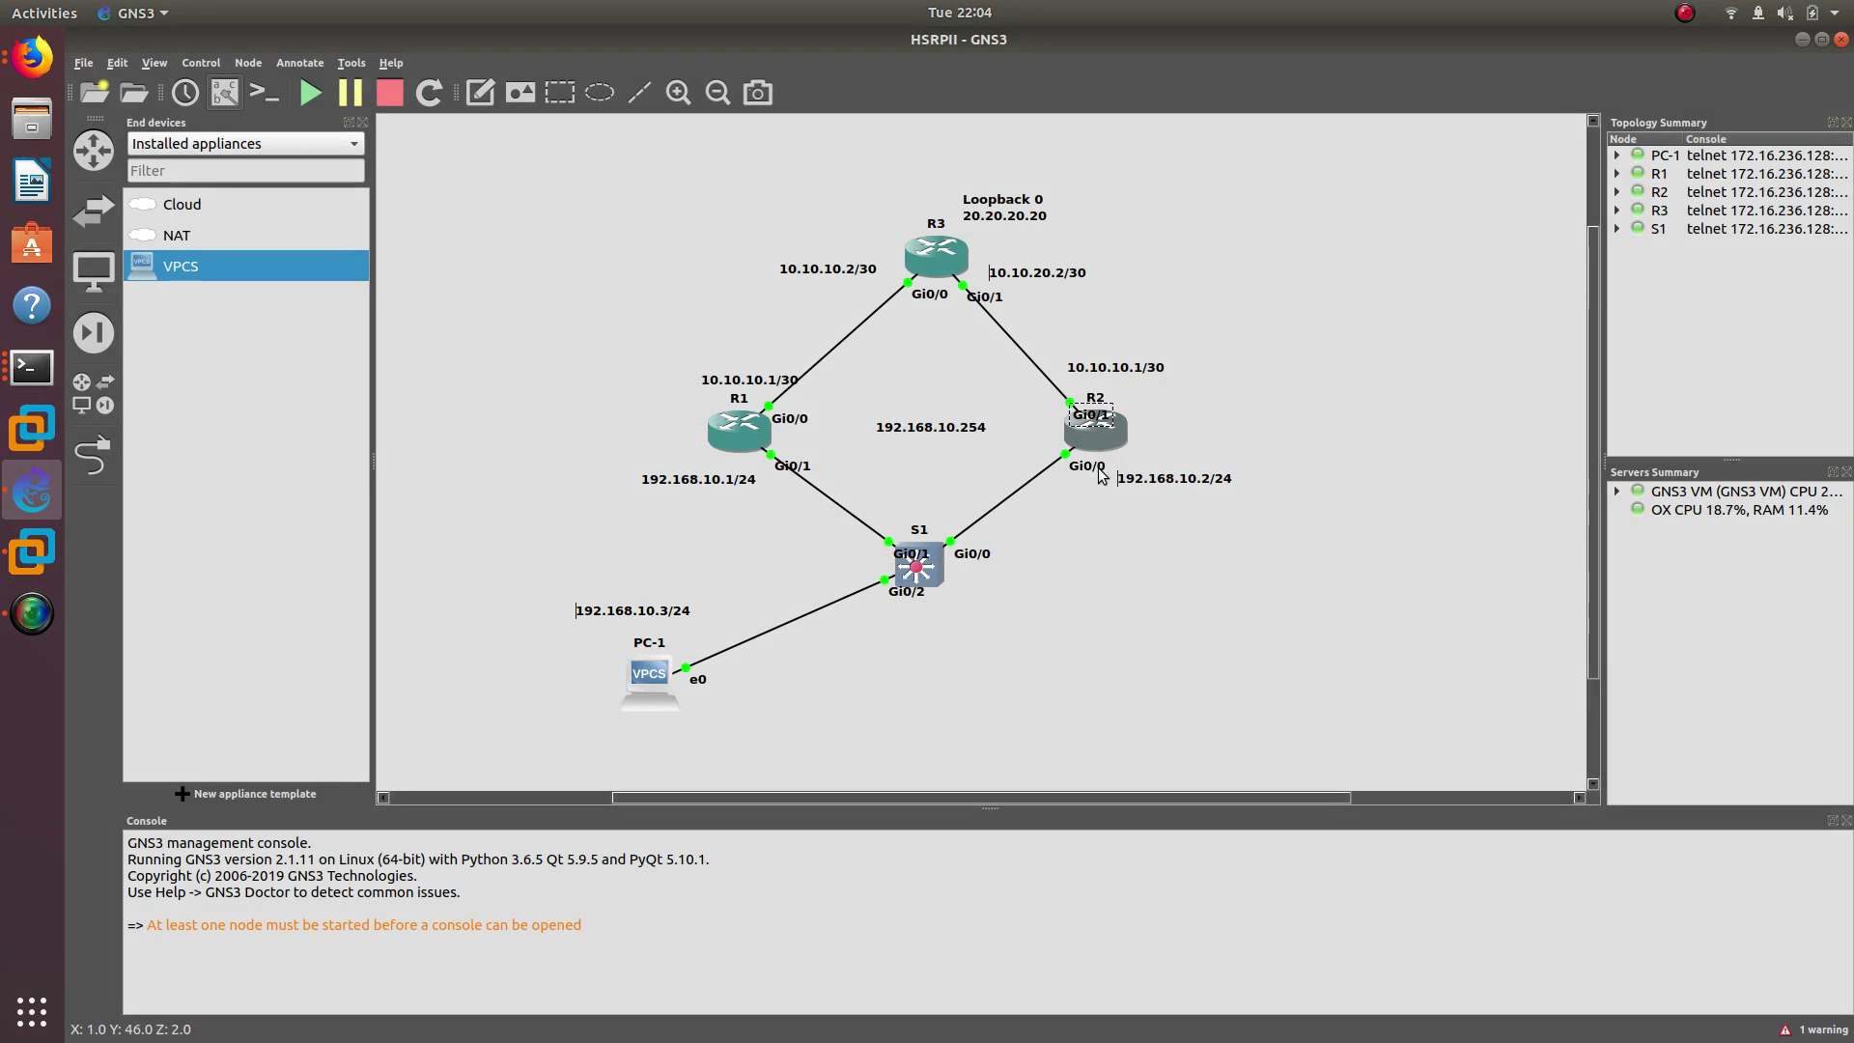
pyautogui.doubleClick(1111, 441)
pyautogui.press('Return')
pyautogui.write('do show standby')
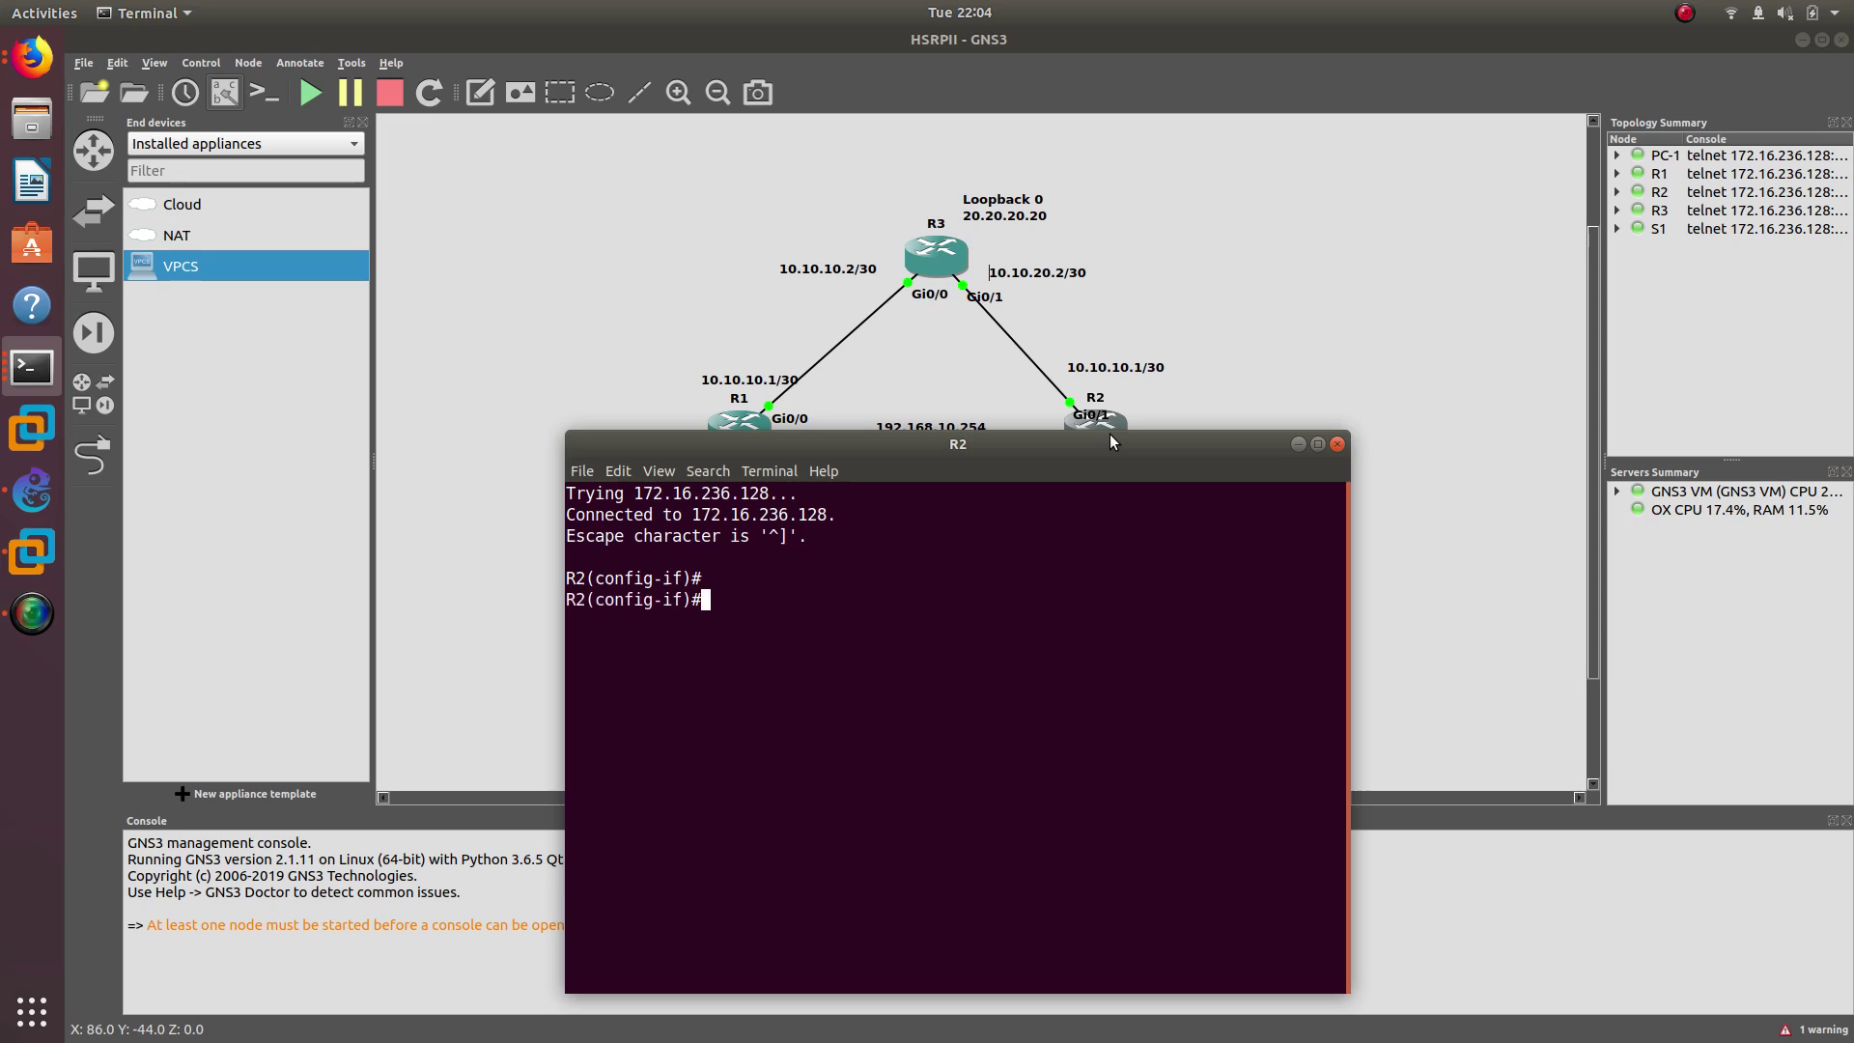
pyautogui.press('Return')
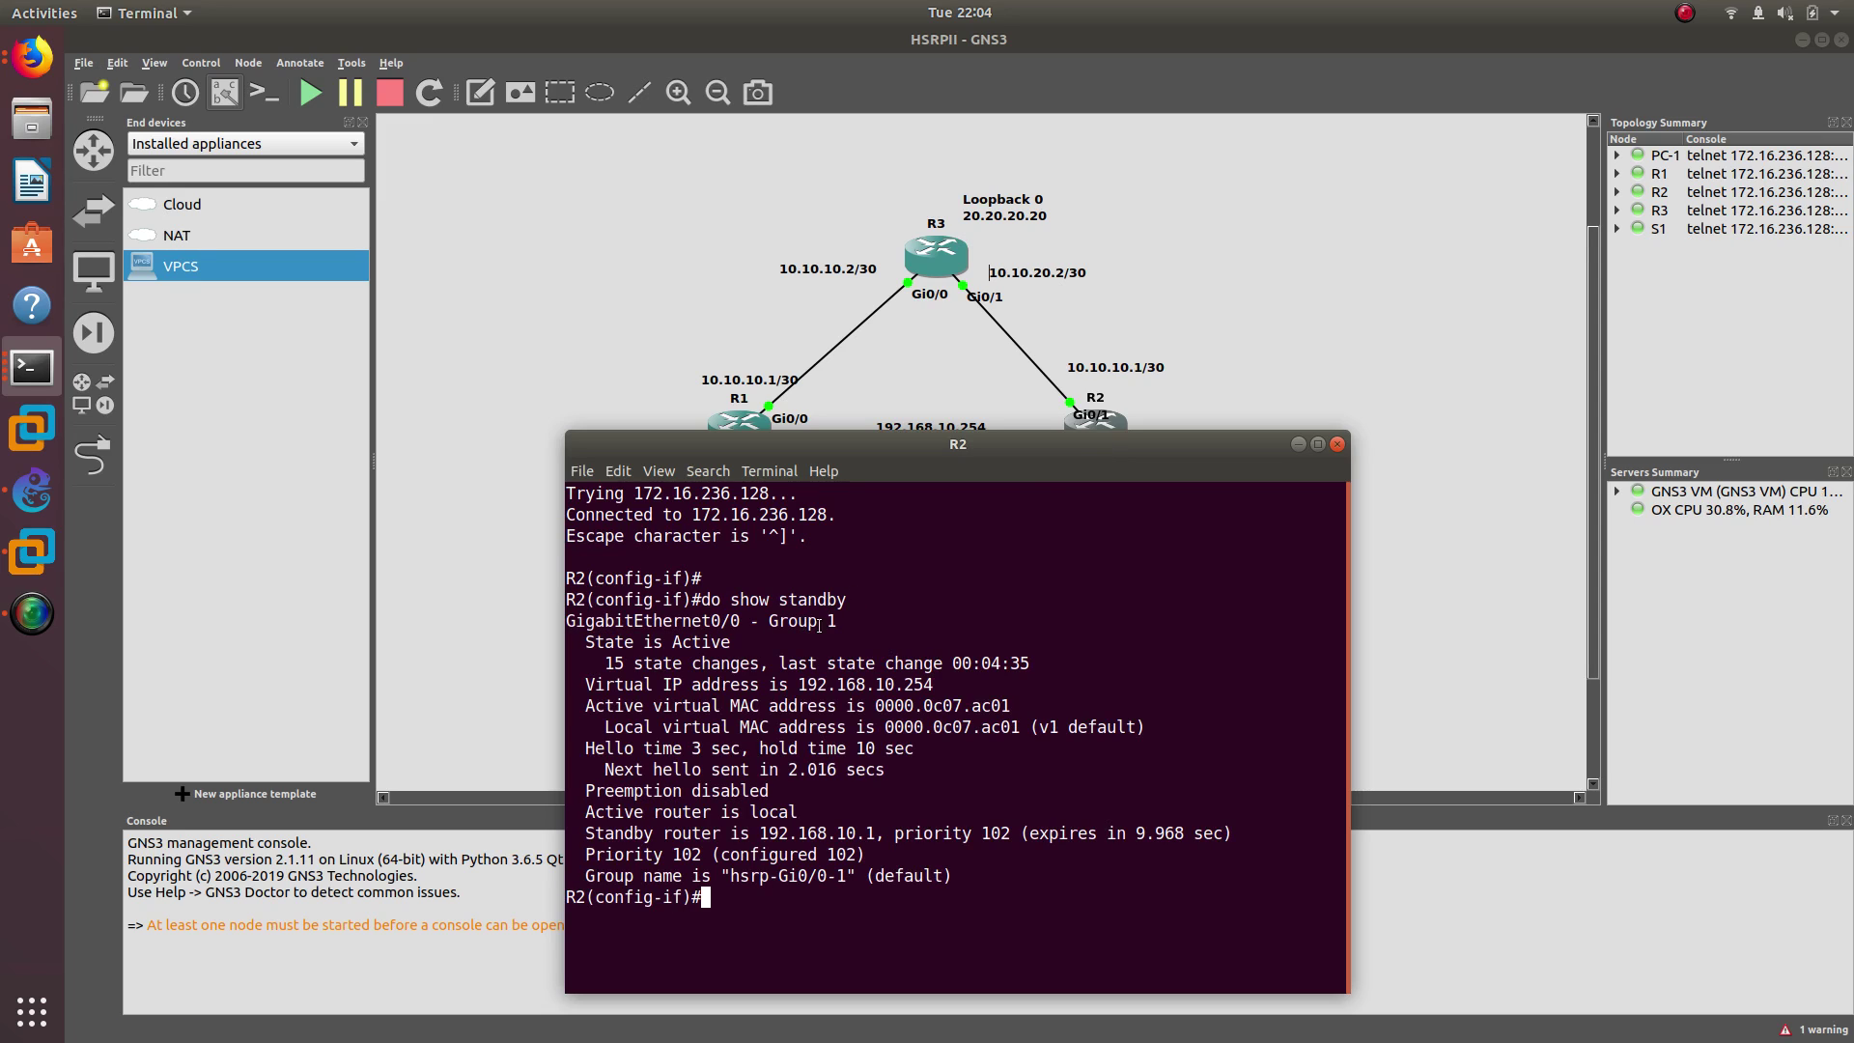
# Examine the group, virtual MAC address, preemption and priority lines in R2's standby output.
pyautogui.moveTo(1332, 621); pyautogui.dragTo(807, 622)
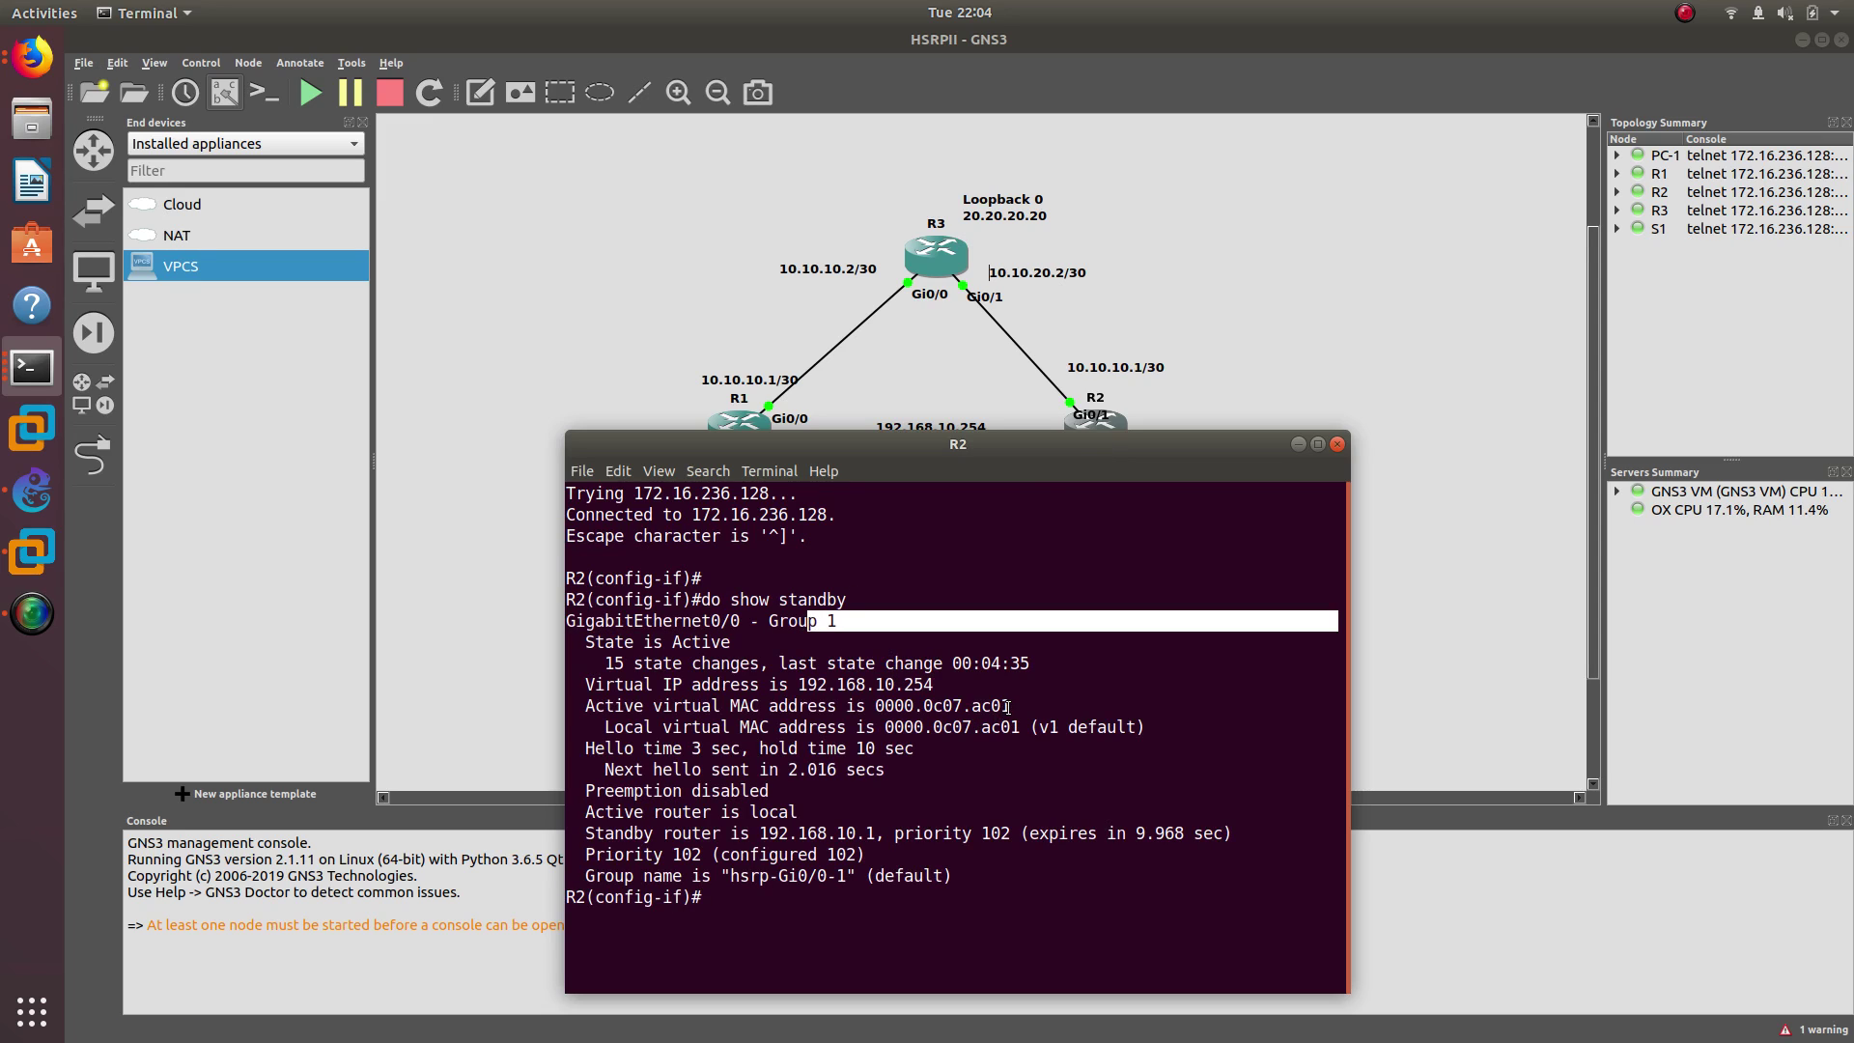
pyautogui.moveTo(1010, 706); pyautogui.dragTo(887, 706)
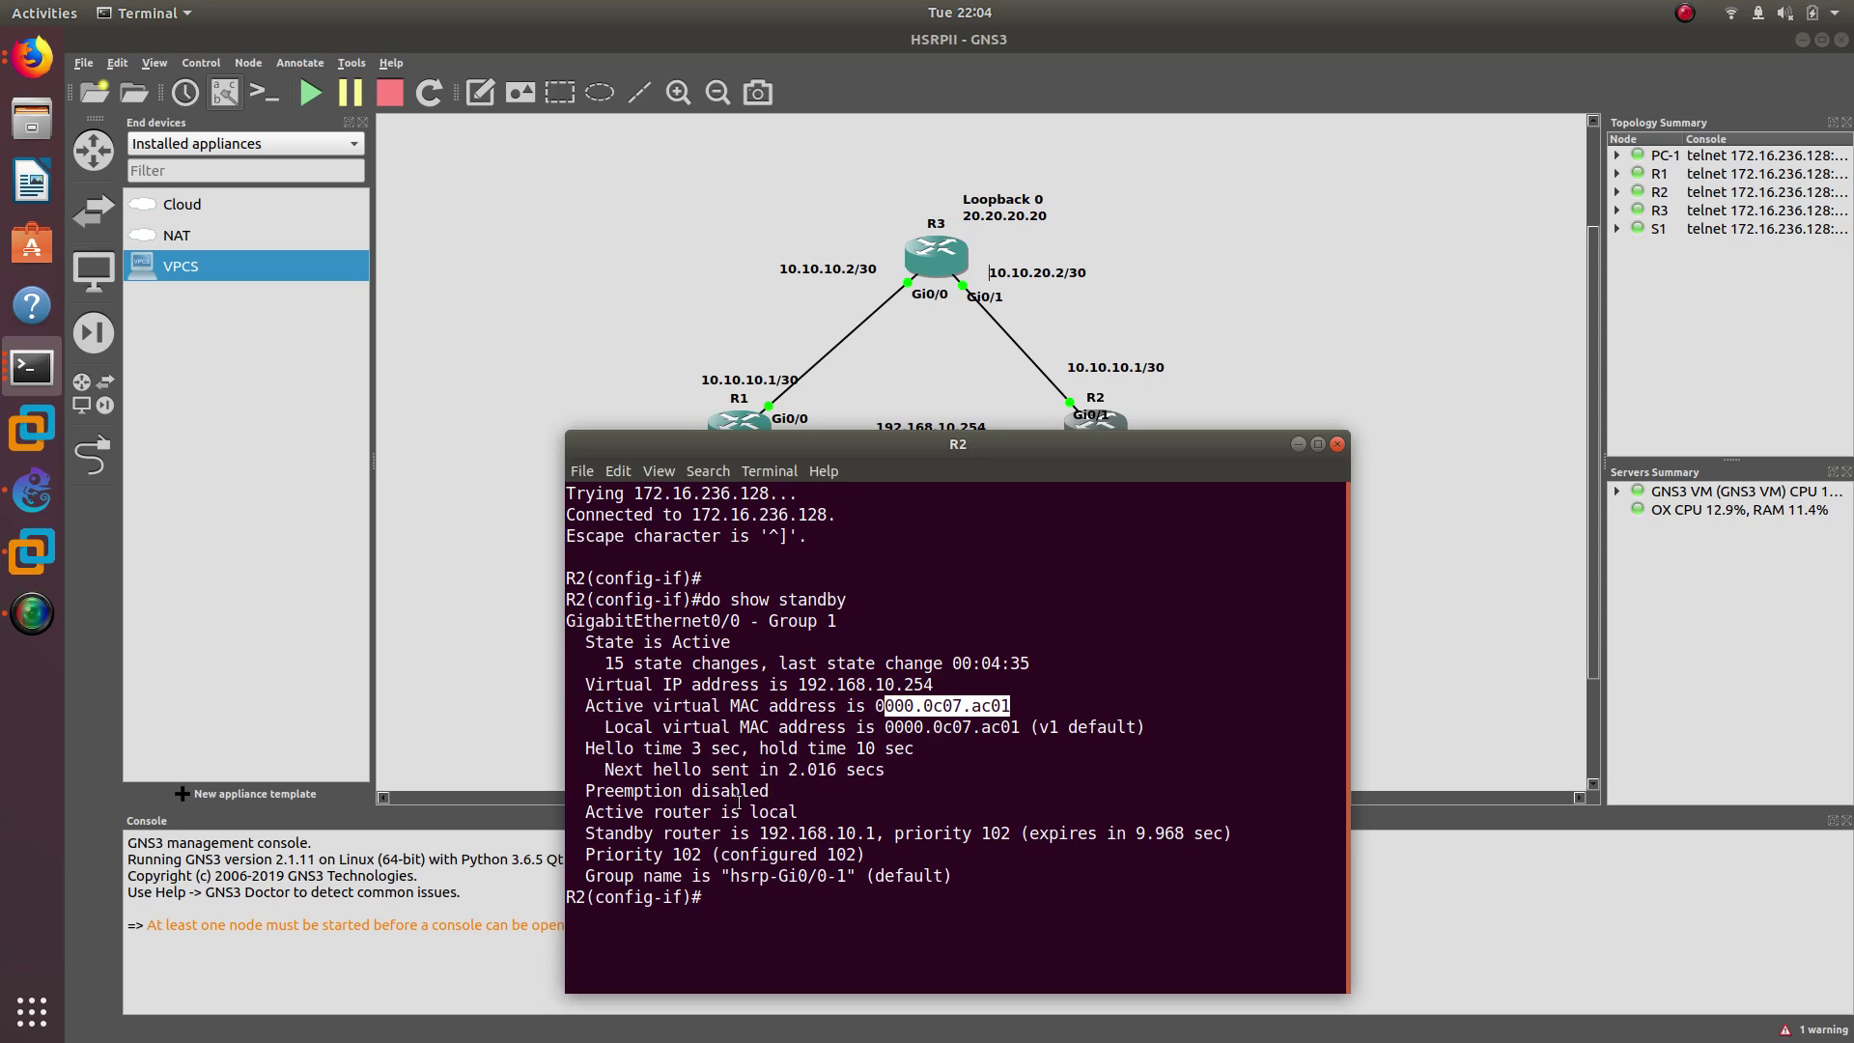
pyautogui.moveTo(769, 791); pyautogui.dragTo(587, 791)
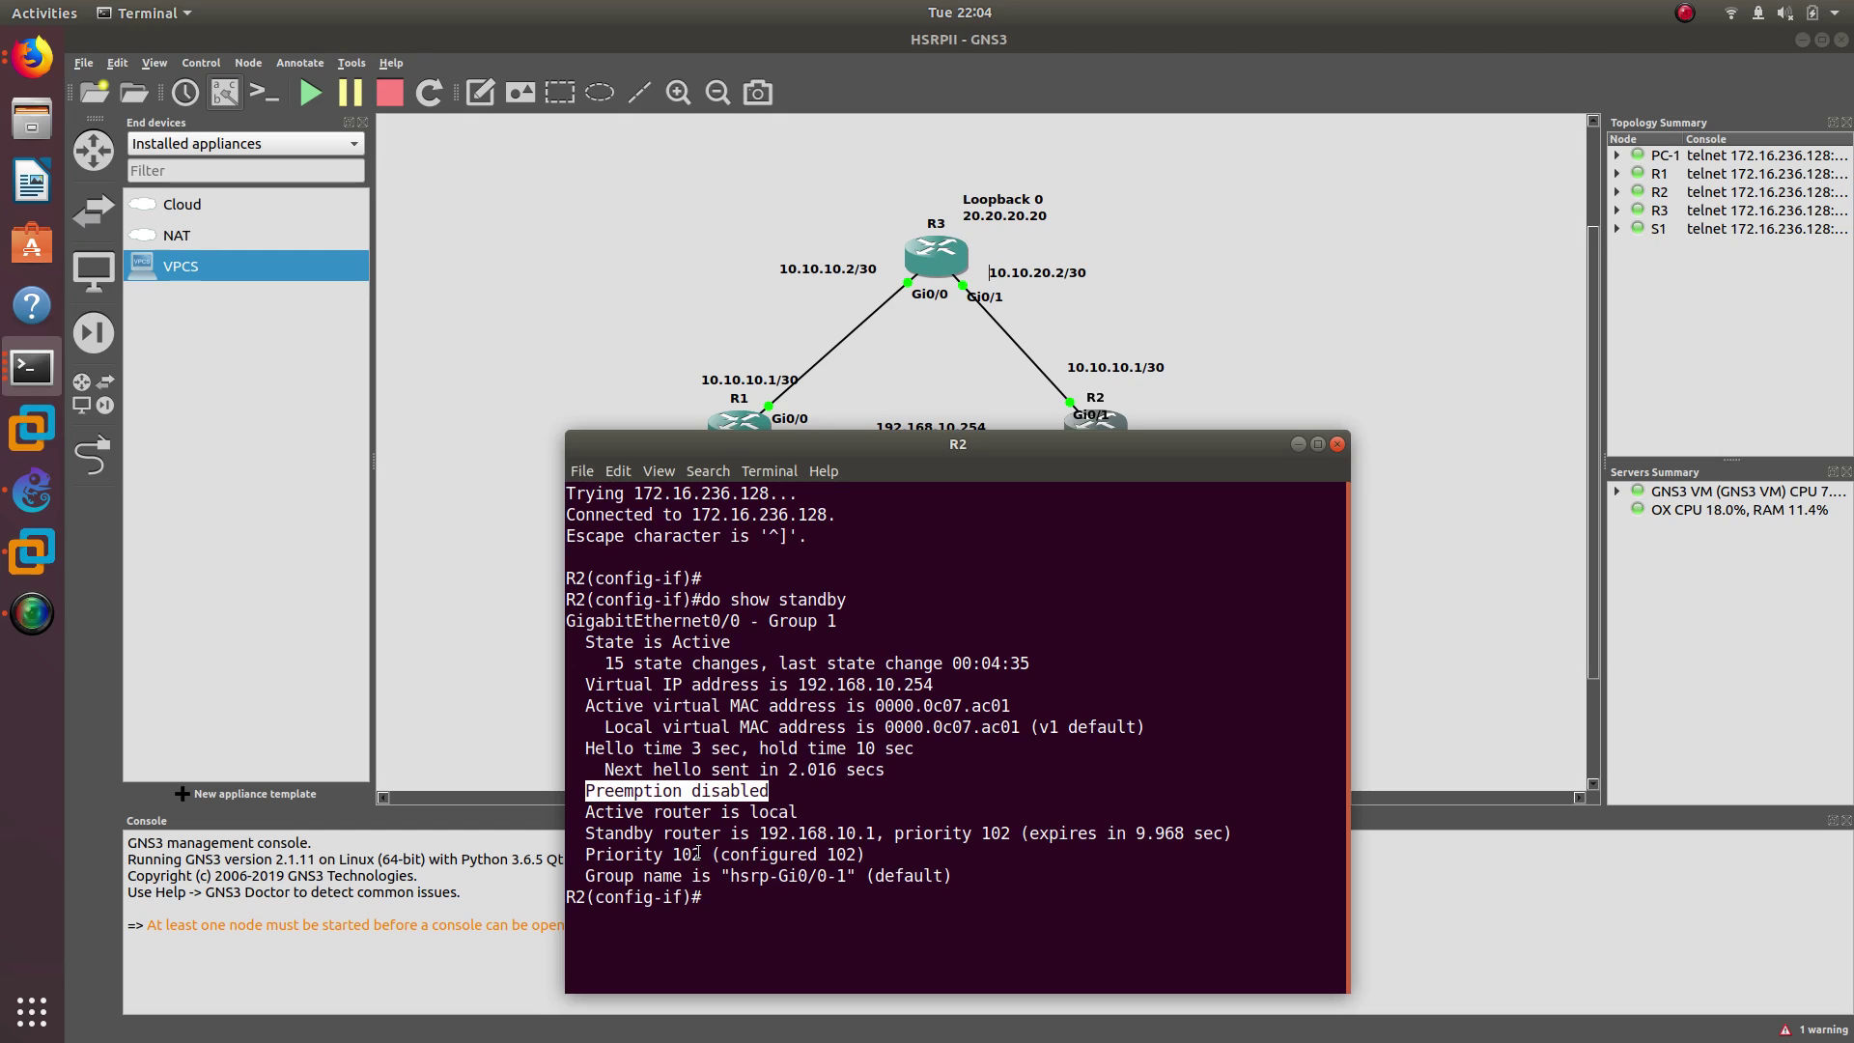
pyautogui.moveTo(702, 855)
pyautogui.mouseDown()
pyautogui.moveTo(647, 854)
pyautogui.moveTo(673, 853)
pyautogui.mouseUp()
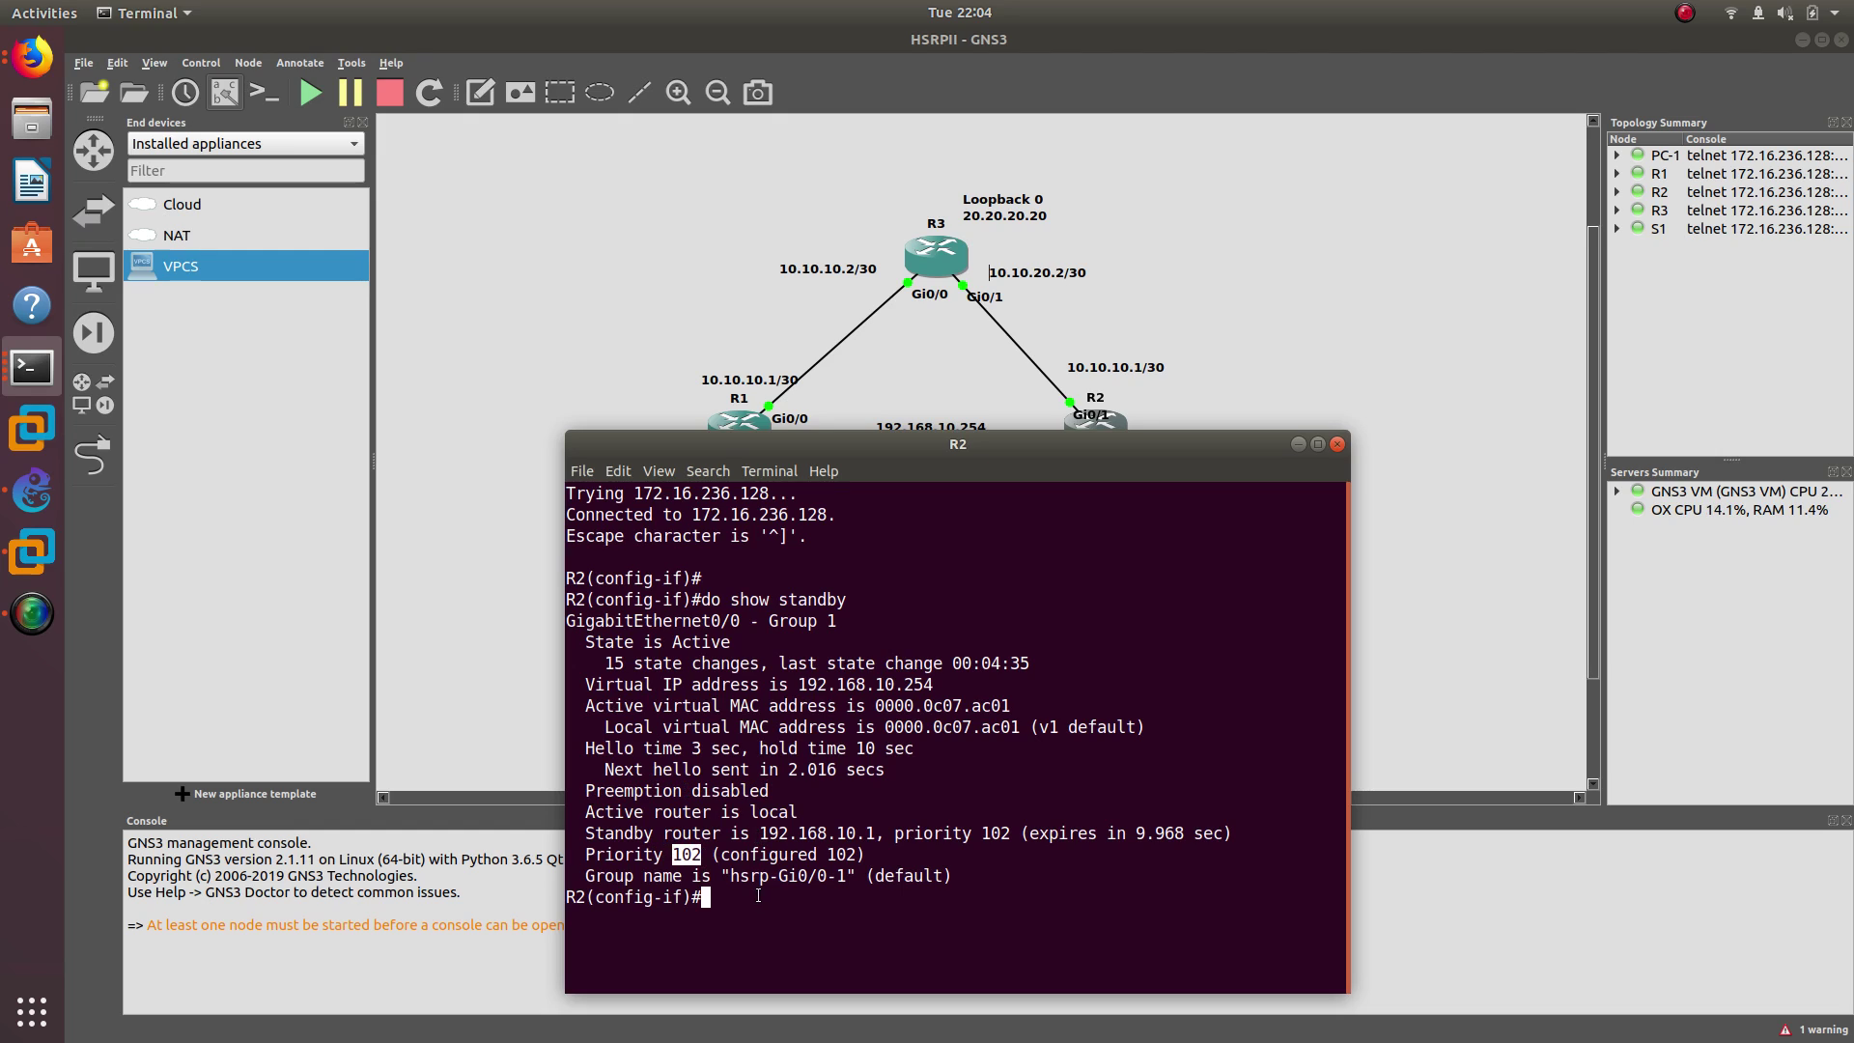
pyautogui.click(673, 855)
# Move R2's console away from the topology and enter configuration of interface g0/0.
pyautogui.moveTo(826, 446); pyautogui.dragTo(1426, 293)
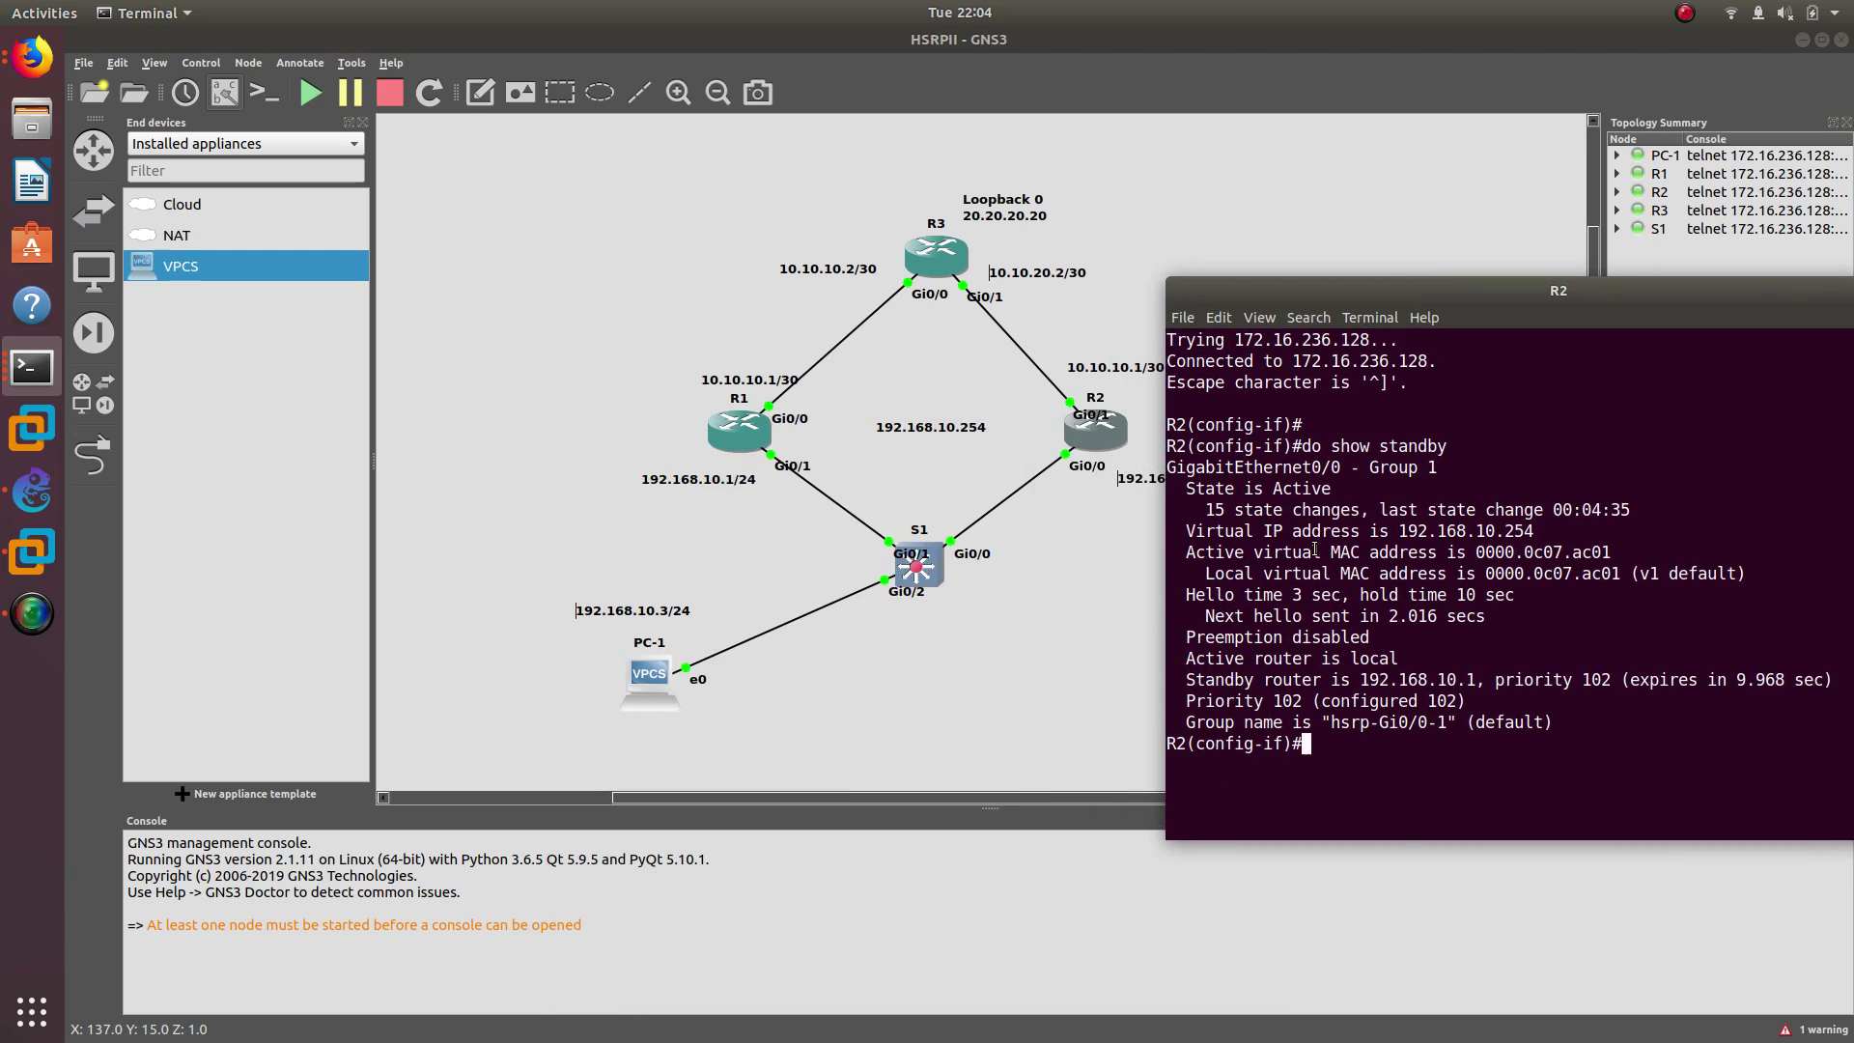
pyautogui.write('int g0/0')
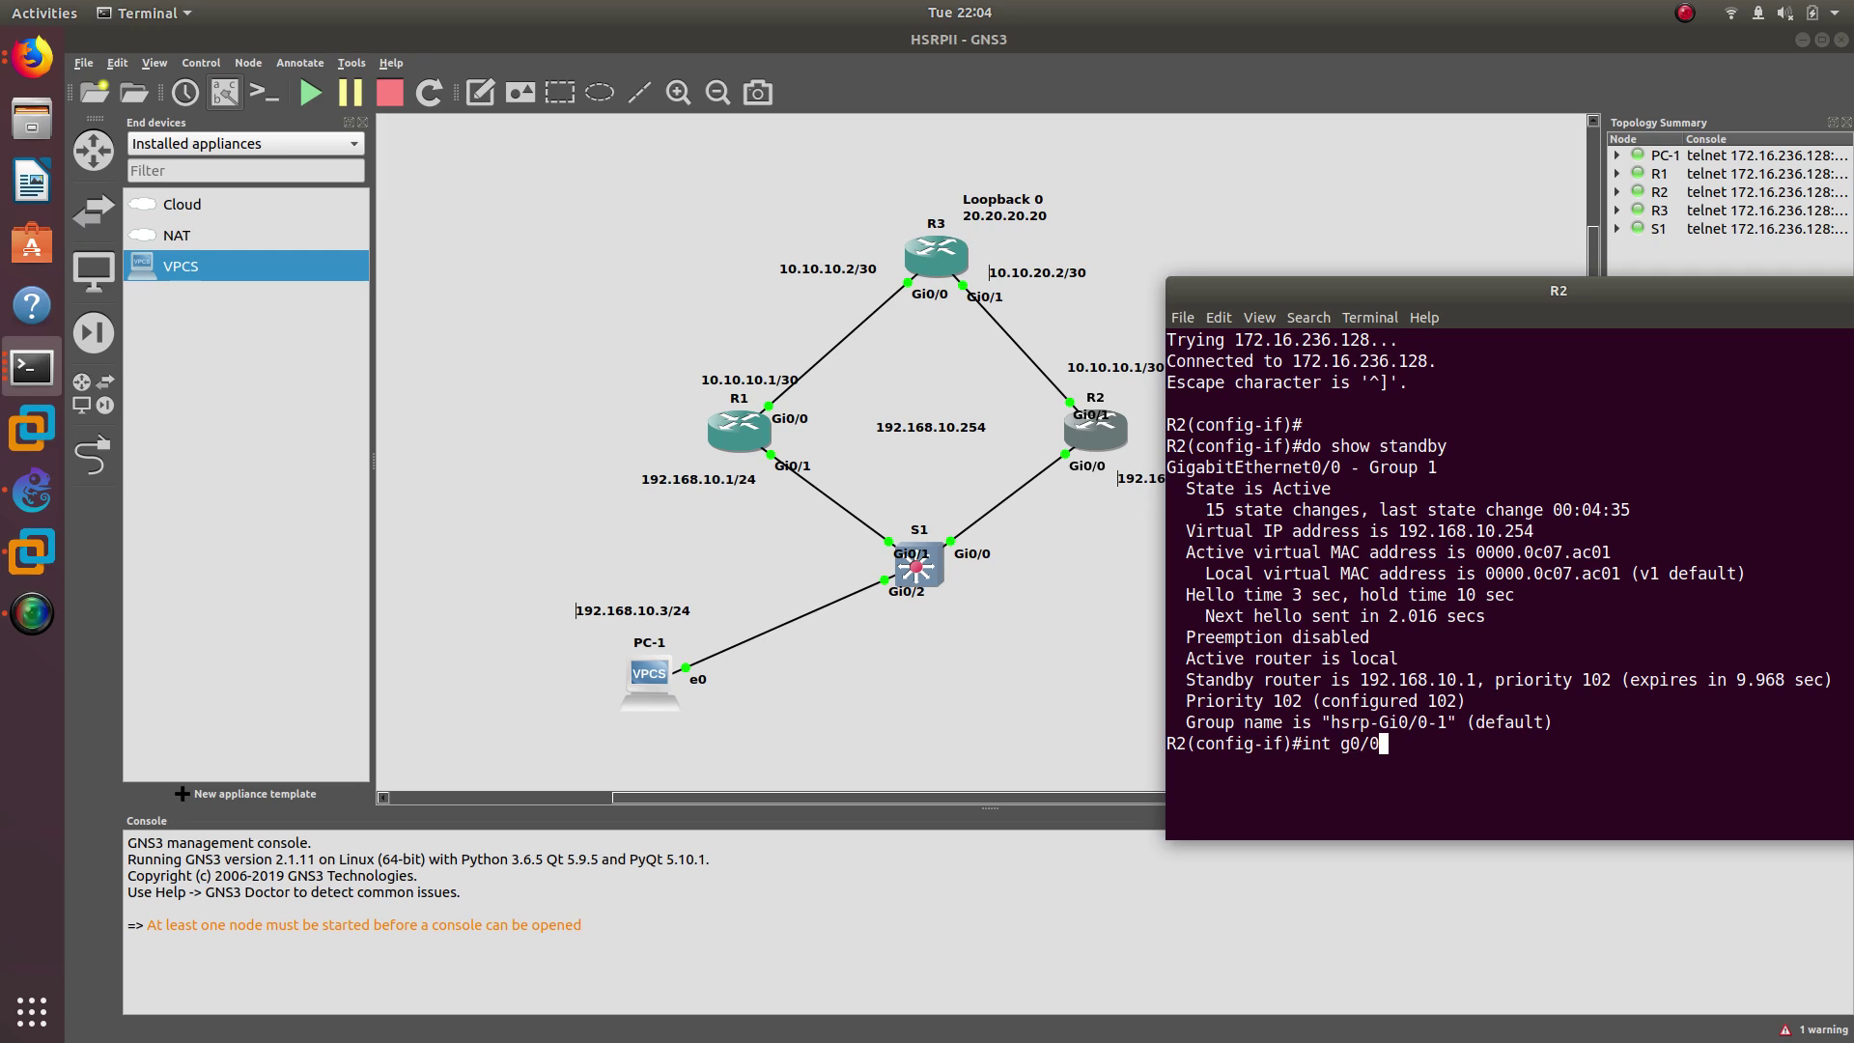
pyautogui.press('Return')
pyautogui.press('Return')
pyautogui.write('stan')
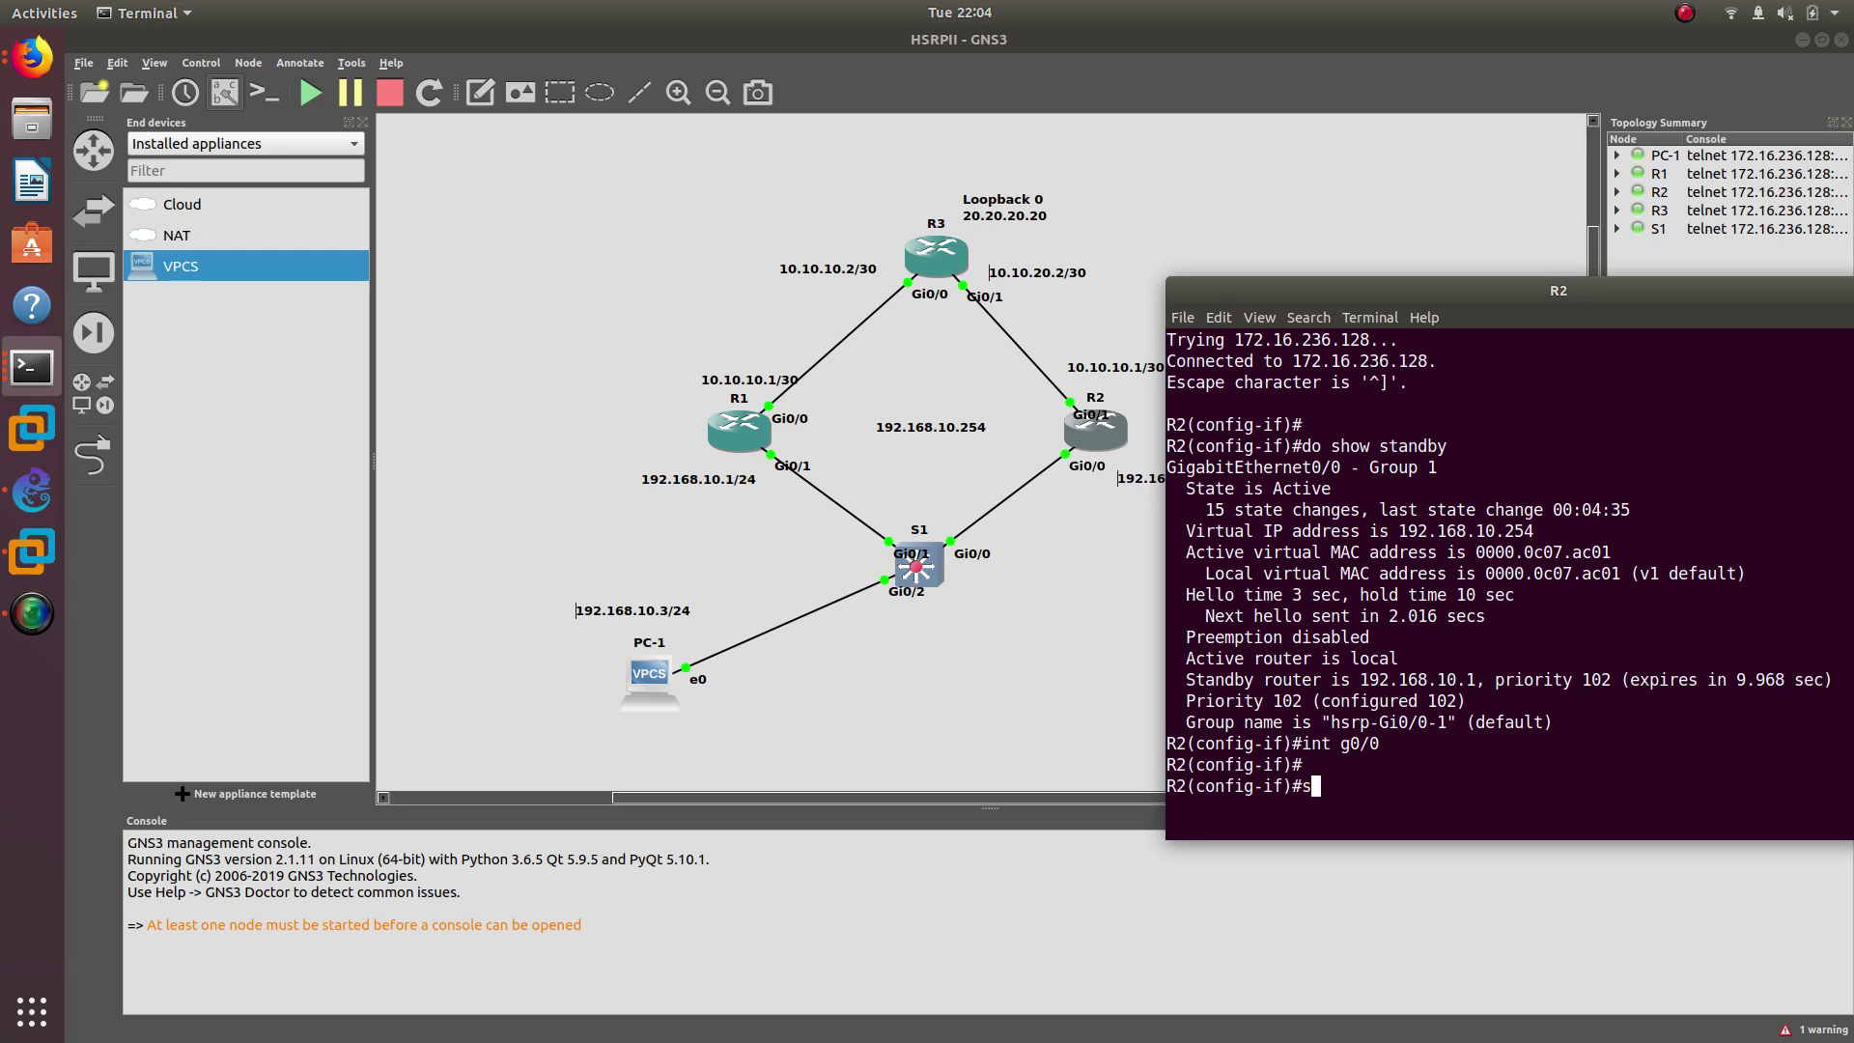
pyautogui.press('Tab')
pyautogui.write('1')
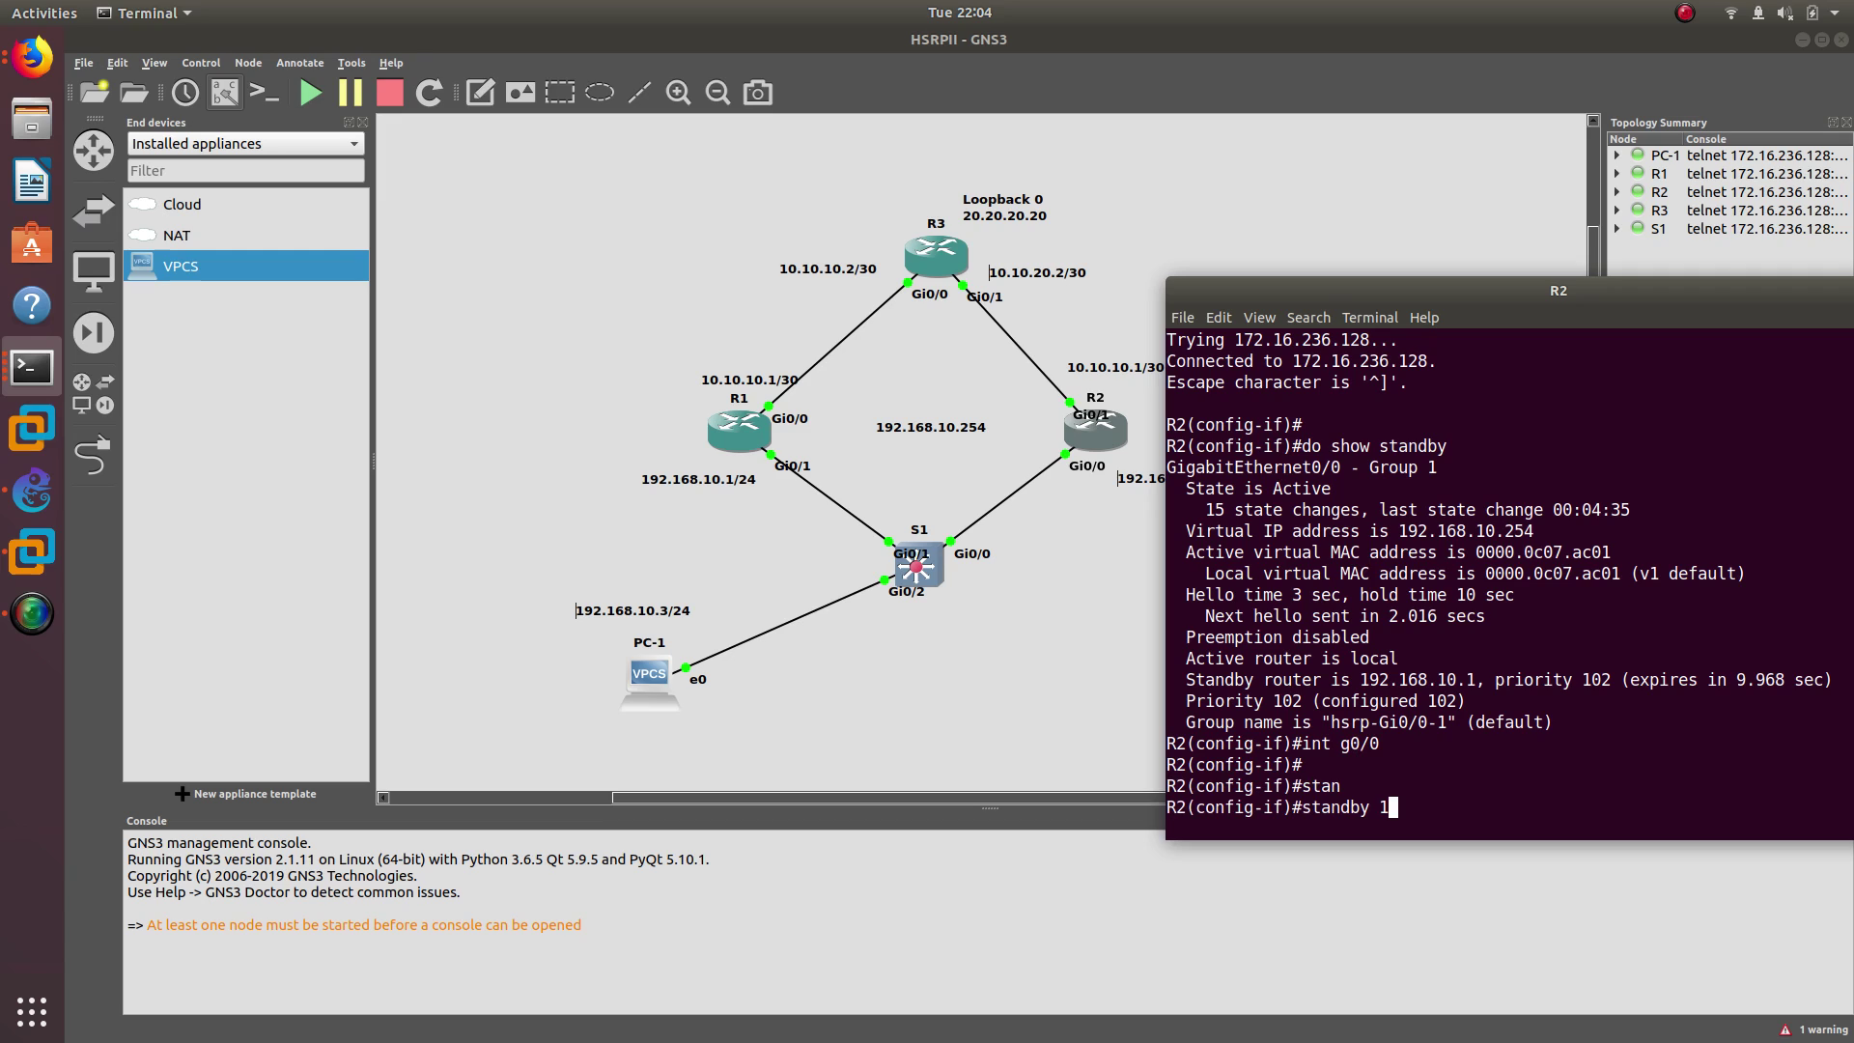
pyautogui.write(' p')
pyautogui.press('Tab')
pyautogui.write('r')
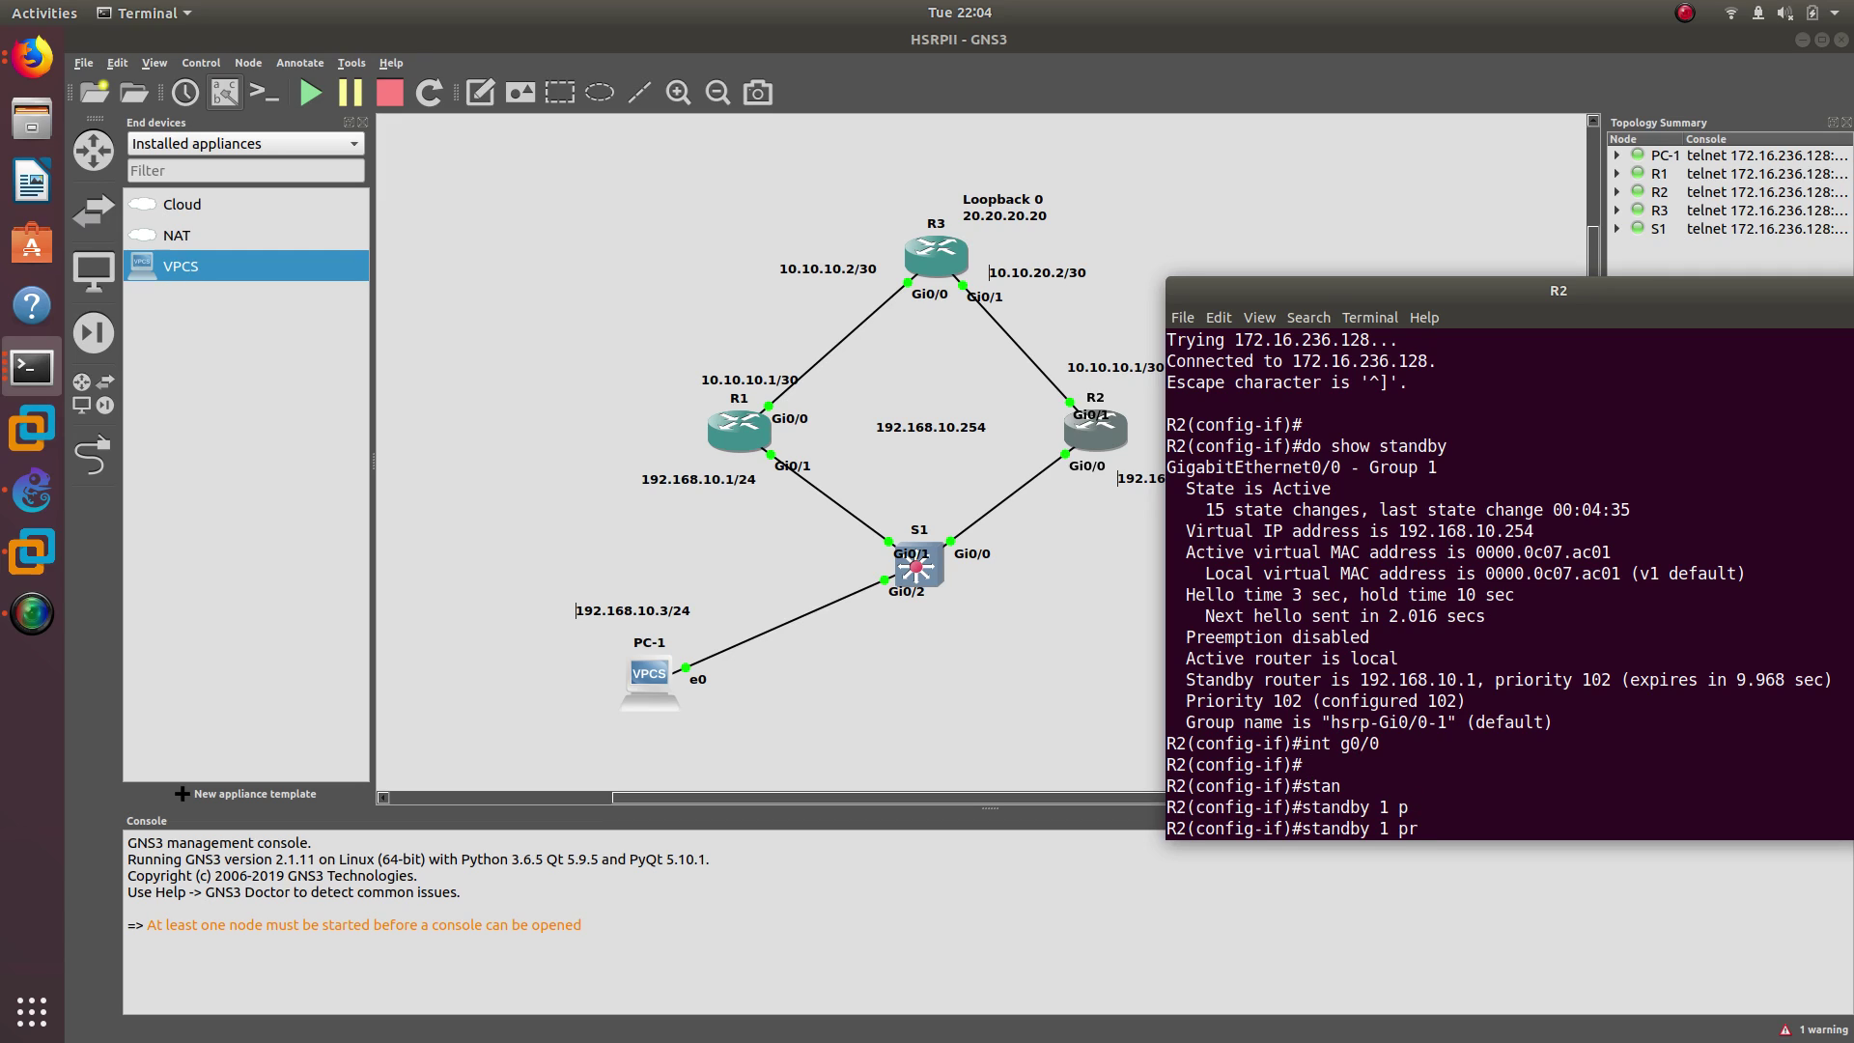
pyautogui.press('BackSpace')
pyautogui.press('BackSpace')
pyautogui.press('BackSpace')
pyautogui.press('BackSpace')
pyautogui.press('BackSpace')
pyautogui.press('BackSpace')
pyautogui.press('BackSpace')
pyautogui.press('BackSpace')
pyautogui.press('BackSpace')
pyautogui.press('BackSpace')
pyautogui.press('BackSpace')
pyautogui.press('BackSpace')
# Enable HSRP preemption for group 1 on R2's interface g0/0 with "standby 1 preempt".
pyautogui.moveTo(1371, 291); pyautogui.dragTo(1451, 161)
pyautogui.press('Up')
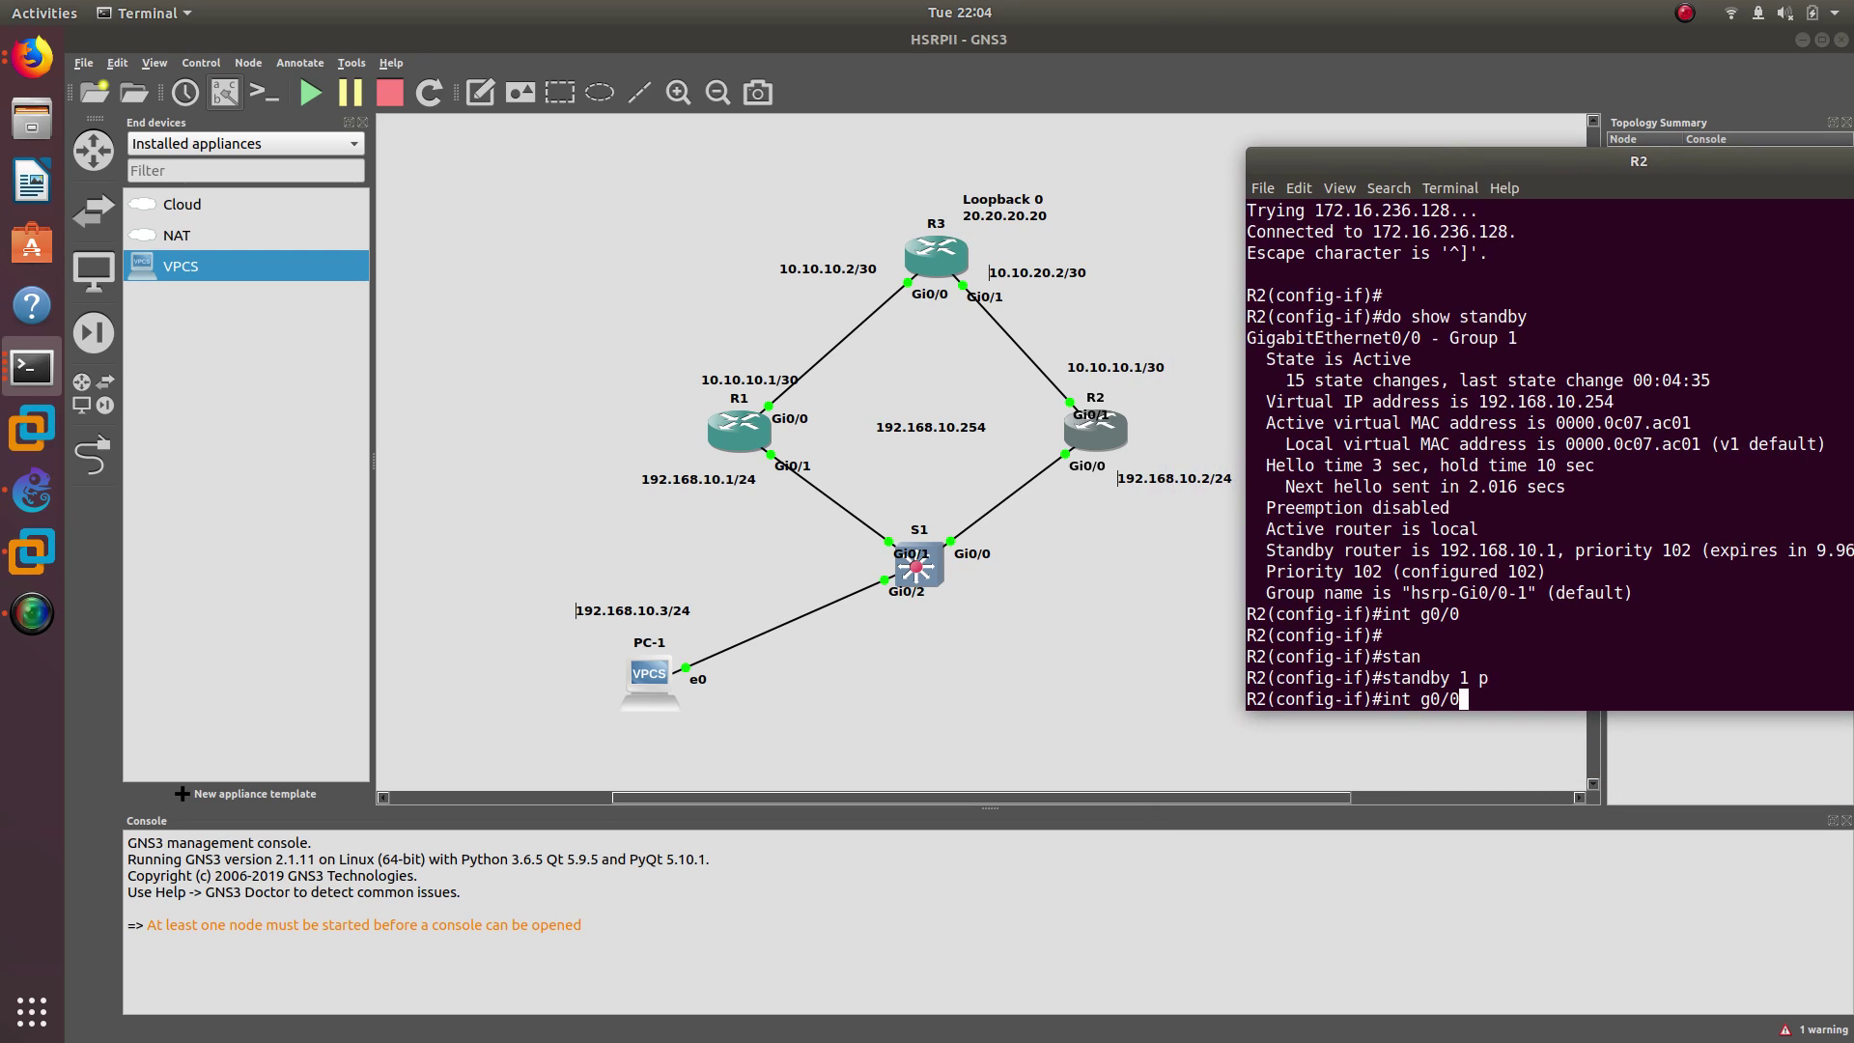
pyautogui.press('Down')
pyautogui.write('st')
pyautogui.press('Tab')
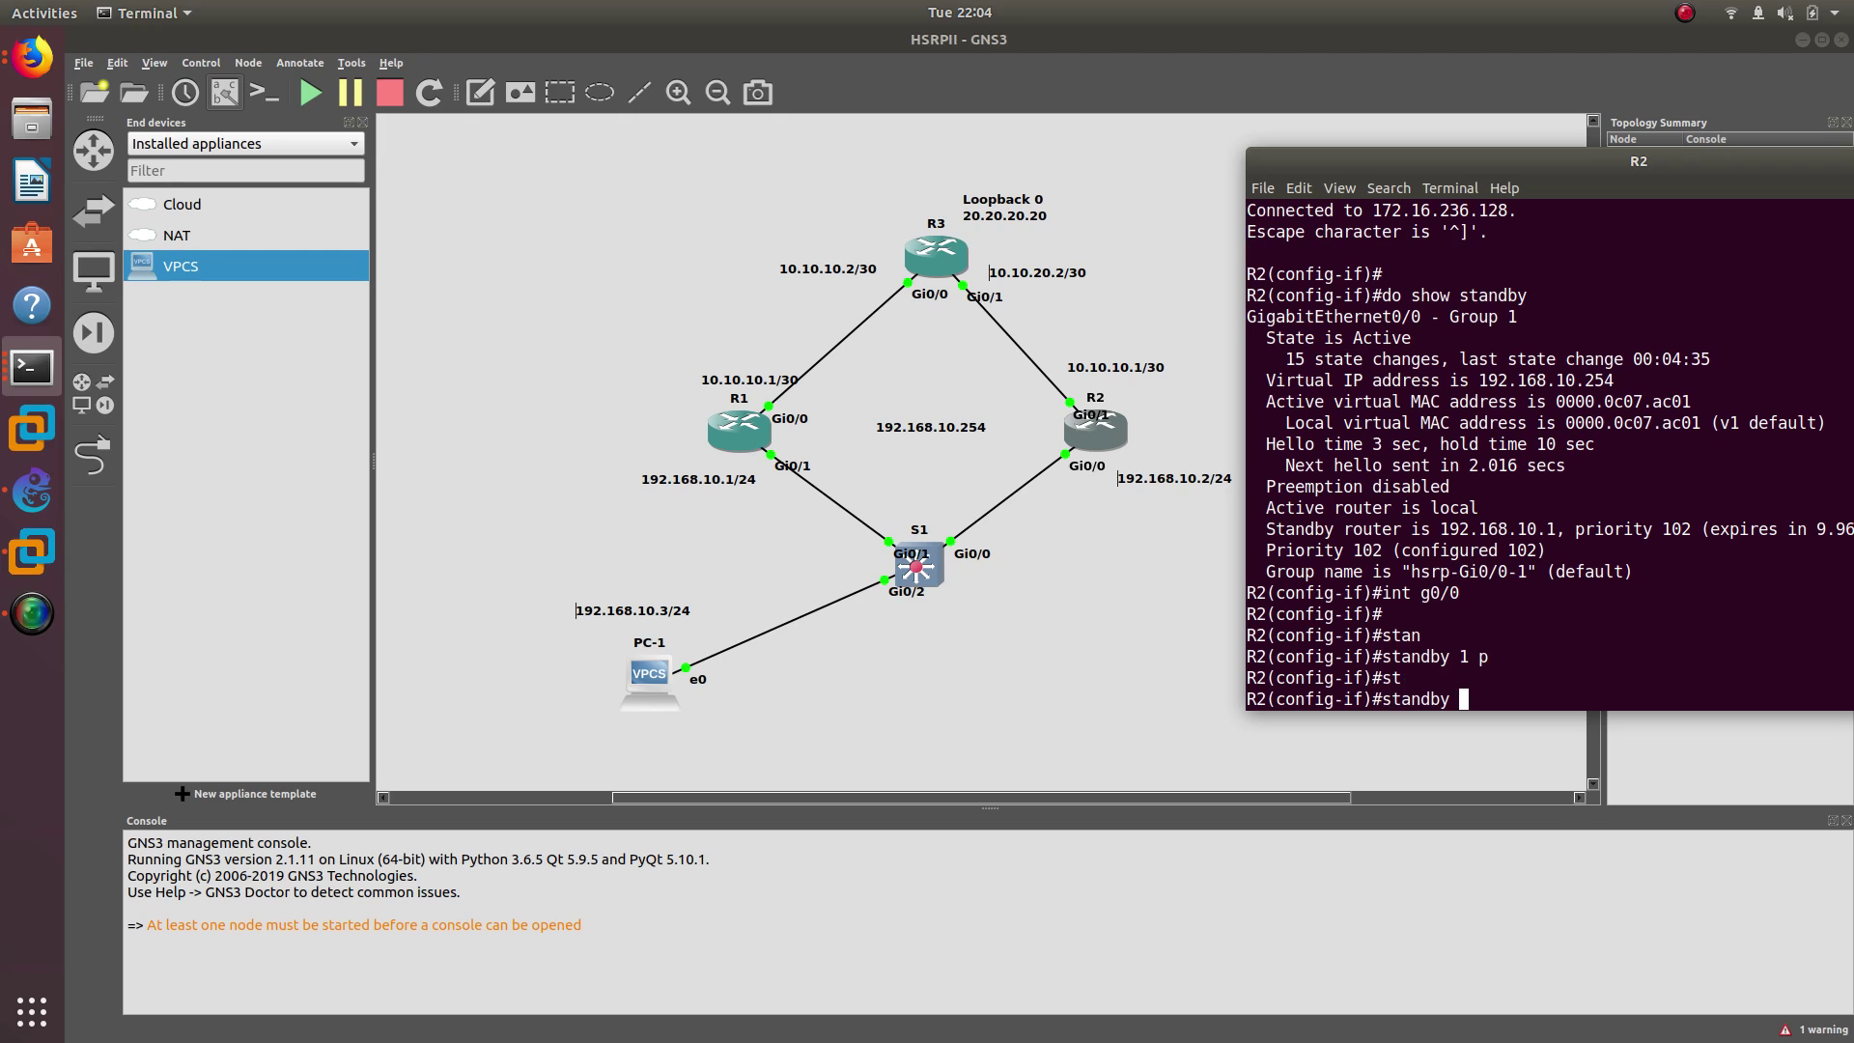
pyautogui.write('1 pre')
pyautogui.press('Tab')
pyautogui.press('Return')
pyautogui.press('Return')
pyautogui.press('Return')
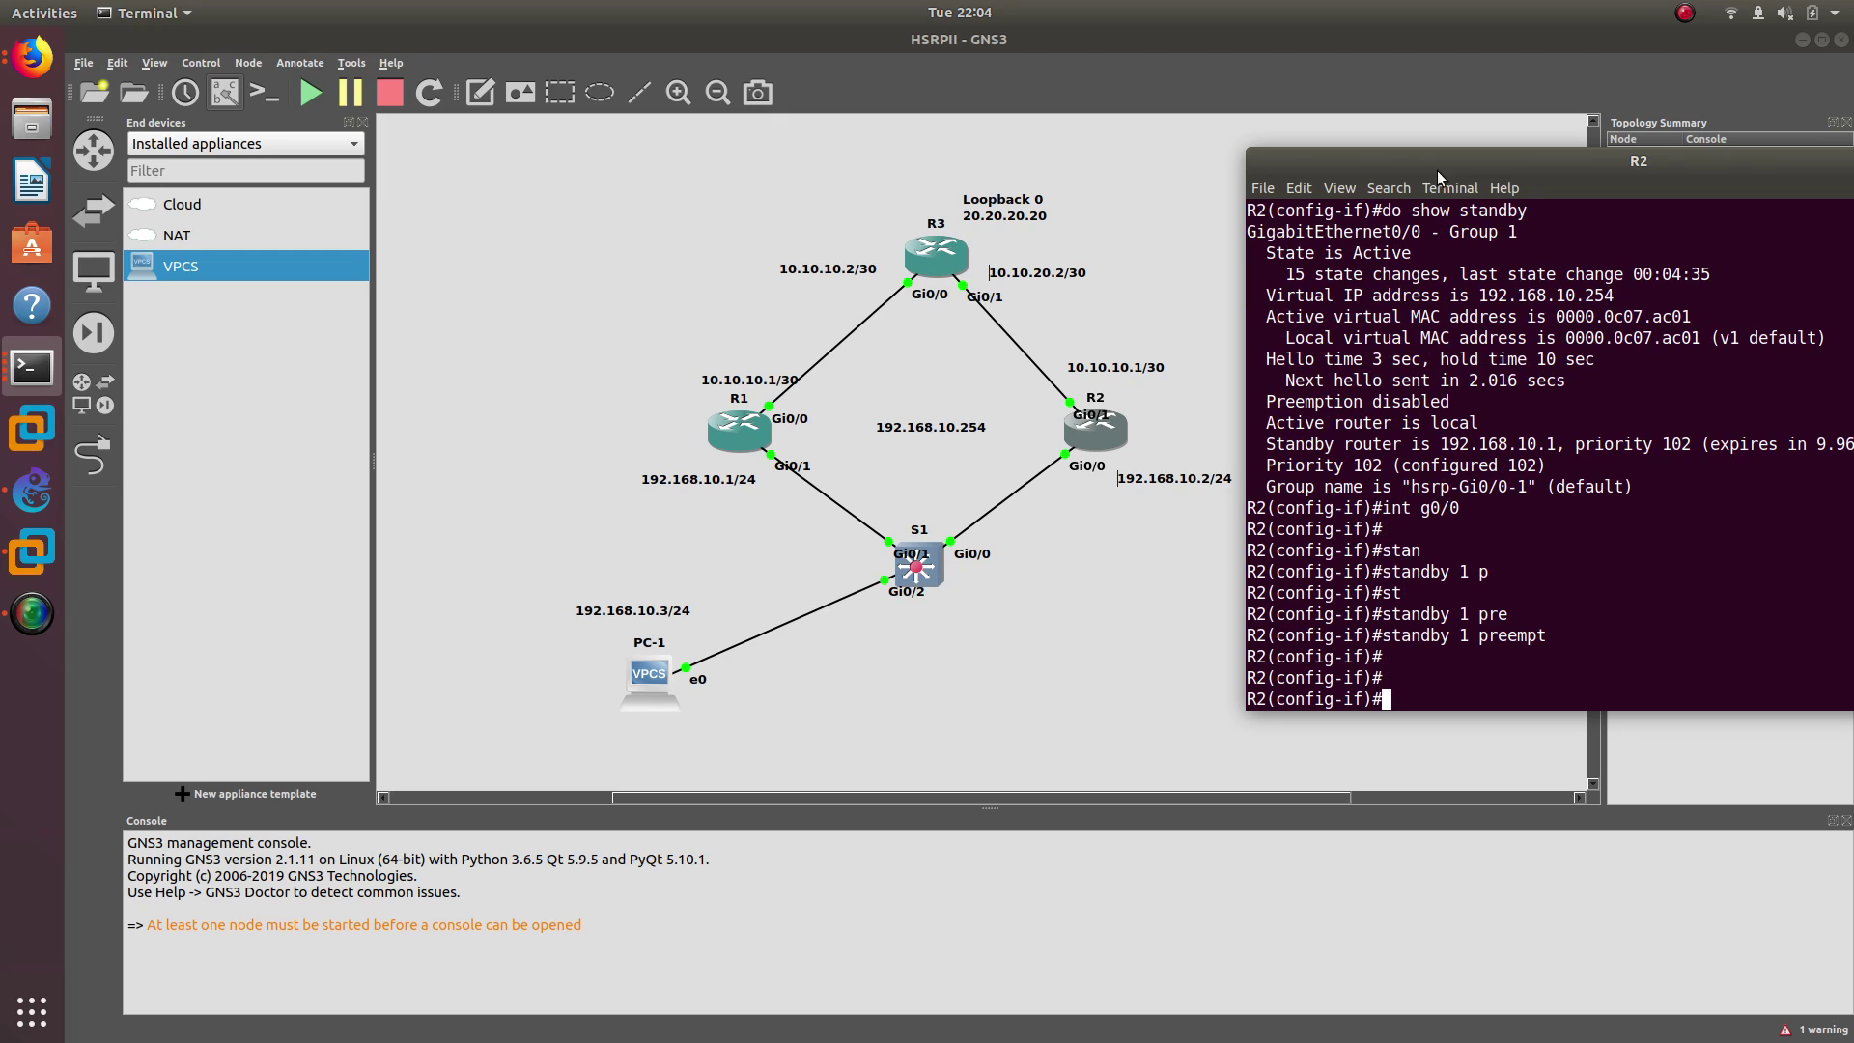
pyautogui.moveTo(1436, 170); pyautogui.dragTo(1371, 143)
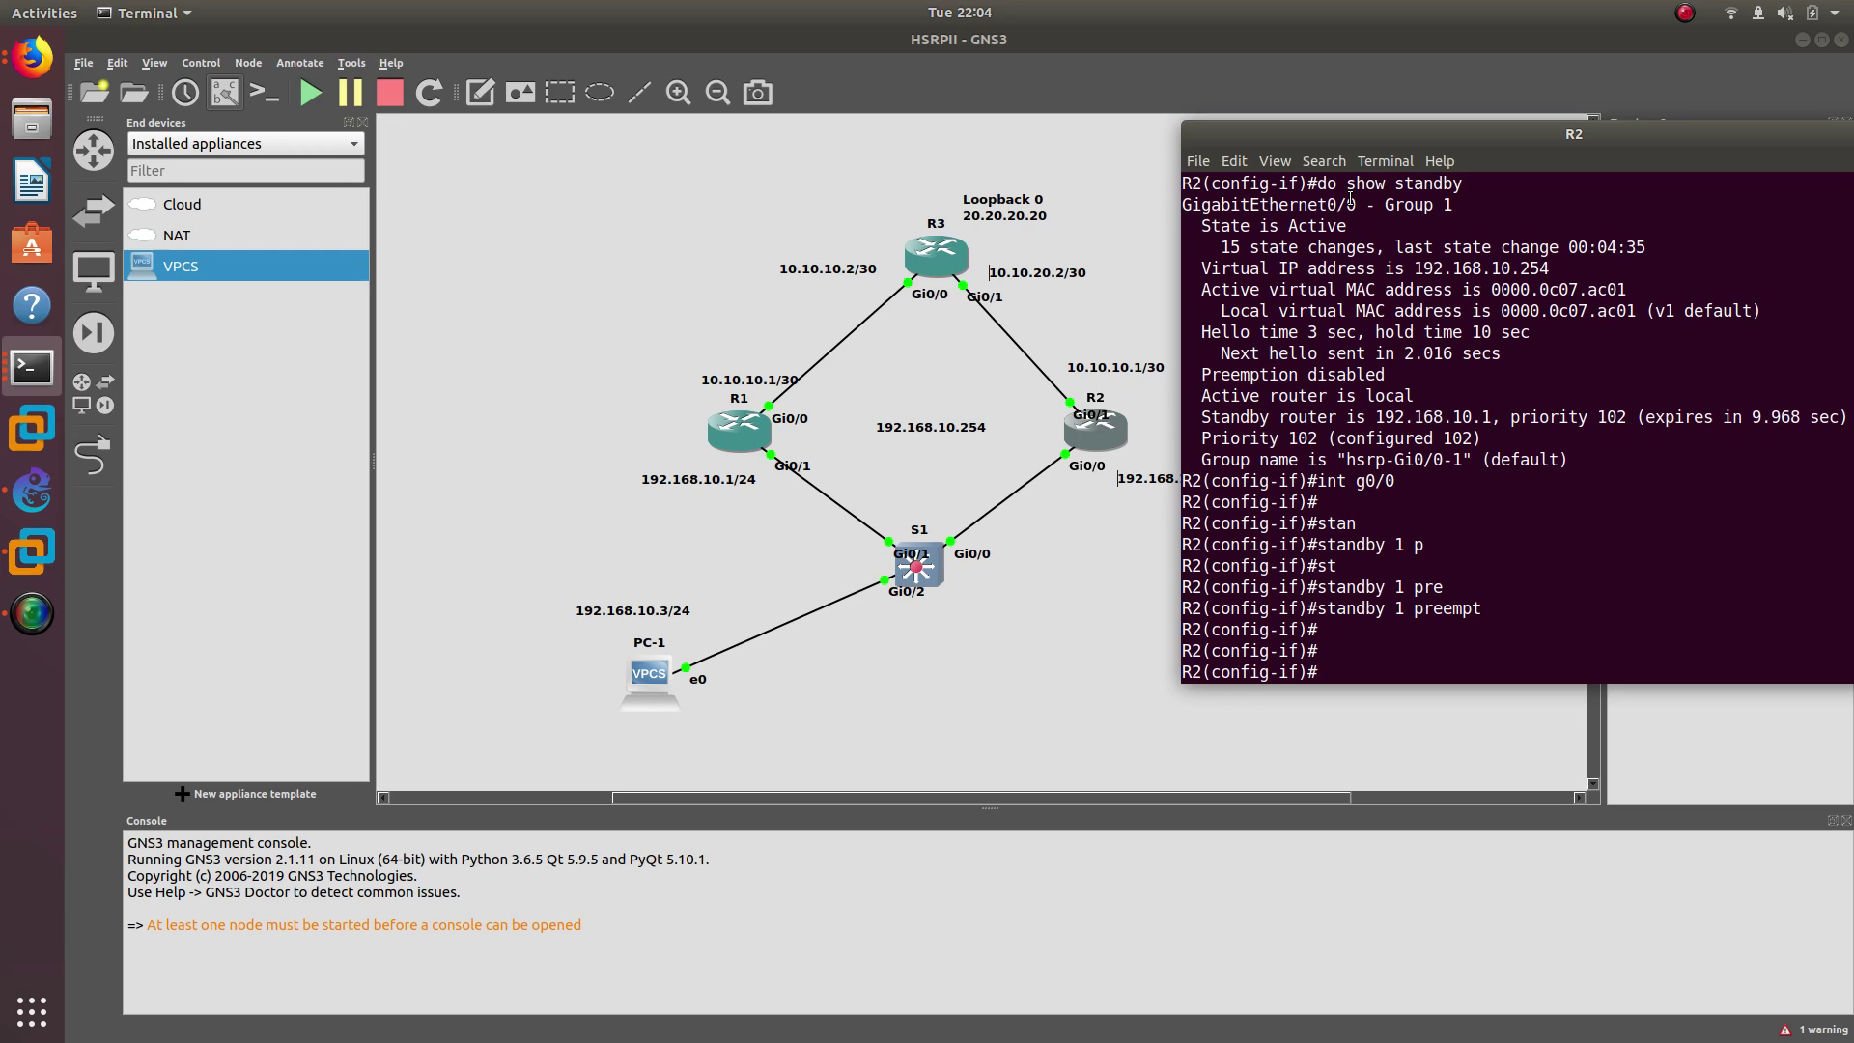
# Shut down R2's interface g0/0 and highlight the "standby 1 preempt" command in its console.
pyautogui.write('shu')
pyautogui.press('Tab')
pyautogui.press('Return')
pyautogui.press('Return')
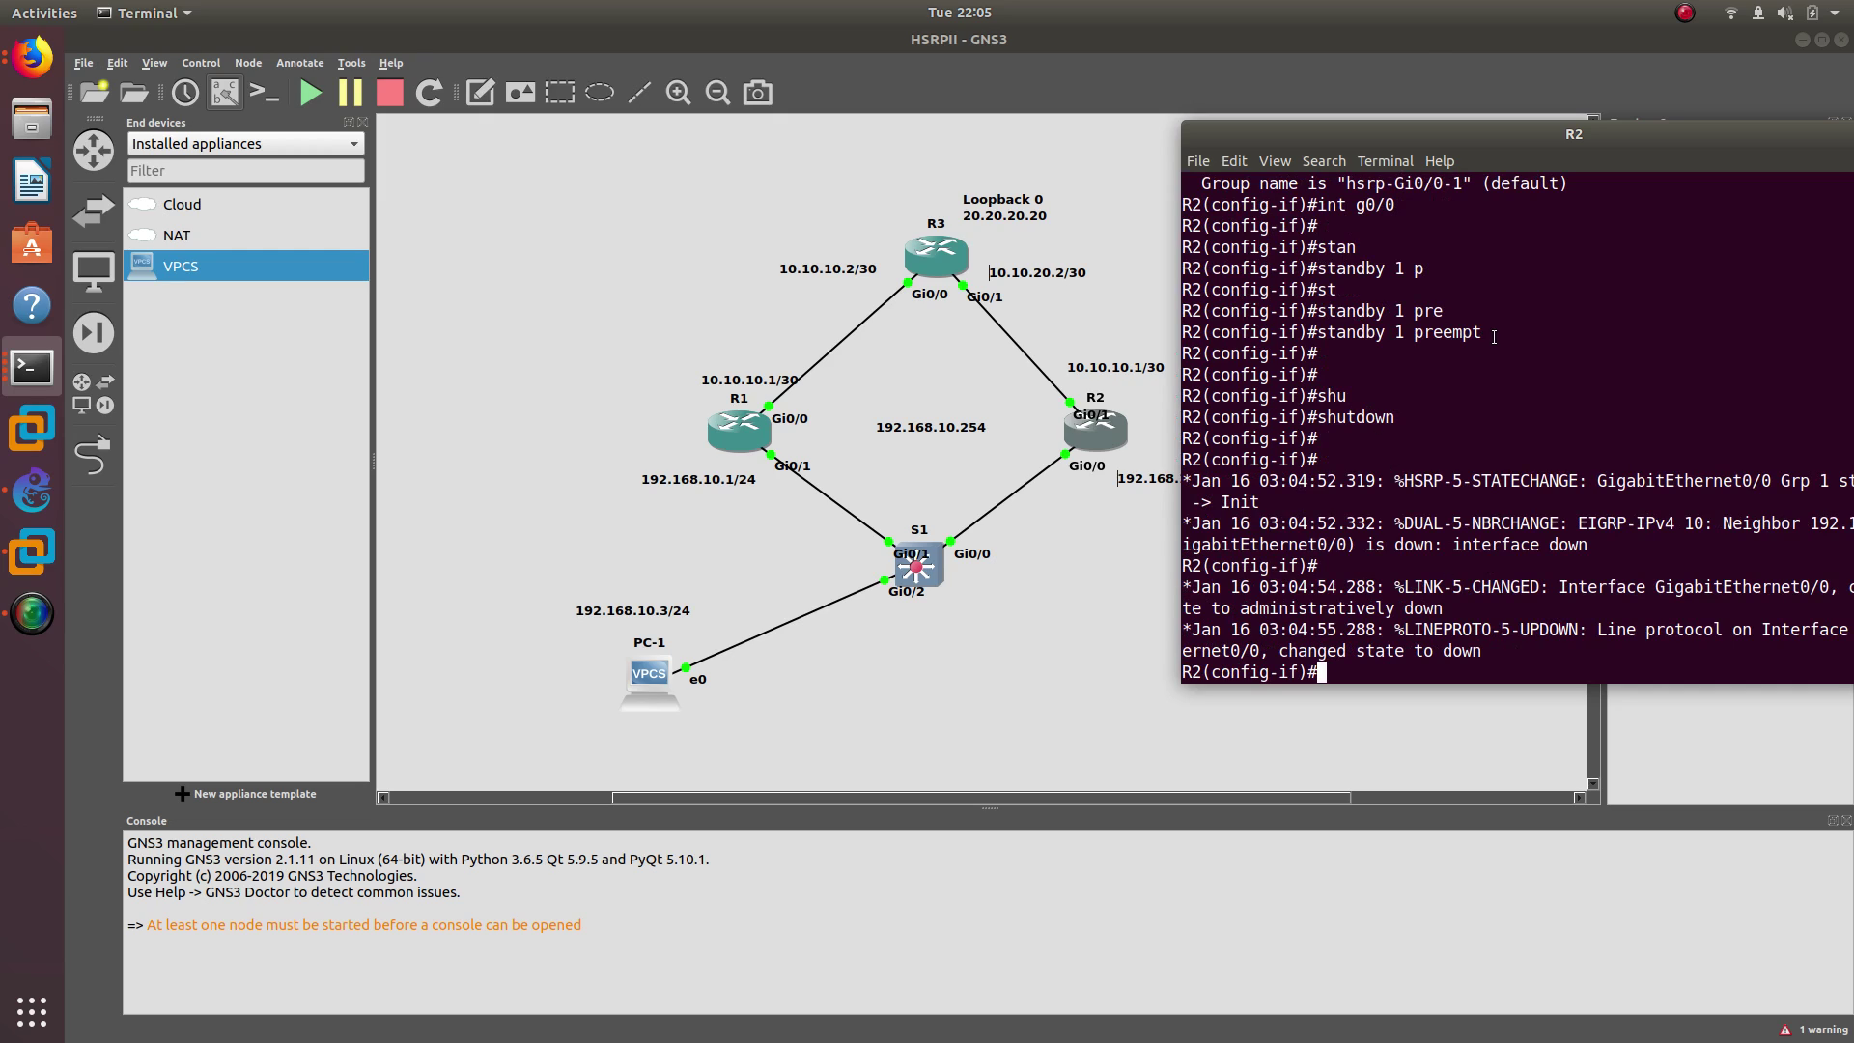
pyautogui.moveTo(1492, 332); pyautogui.dragTo(1327, 332)
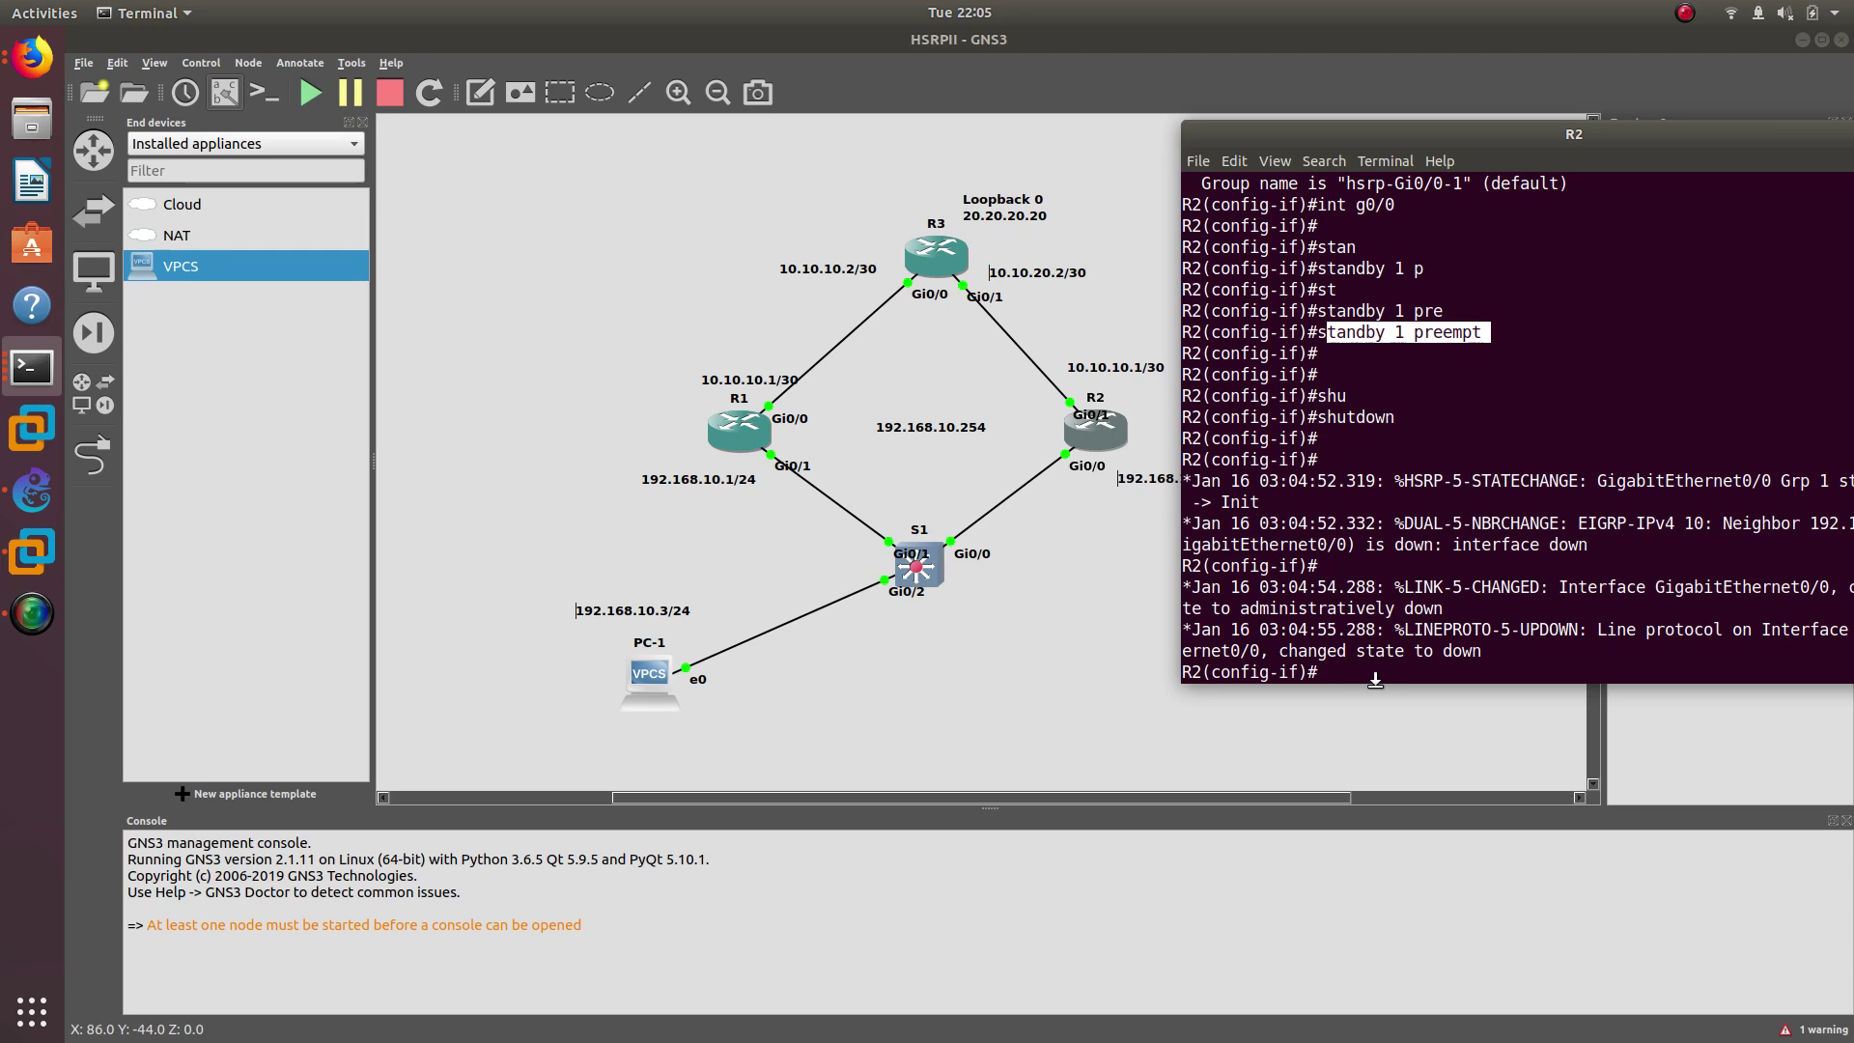
# Open R1's console, display its HSRP status with "do show standby", and check the state line.
pyautogui.doubleClick(740, 432)
pyautogui.press('Return')
pyautogui.press('Up')
pyautogui.press('Return')
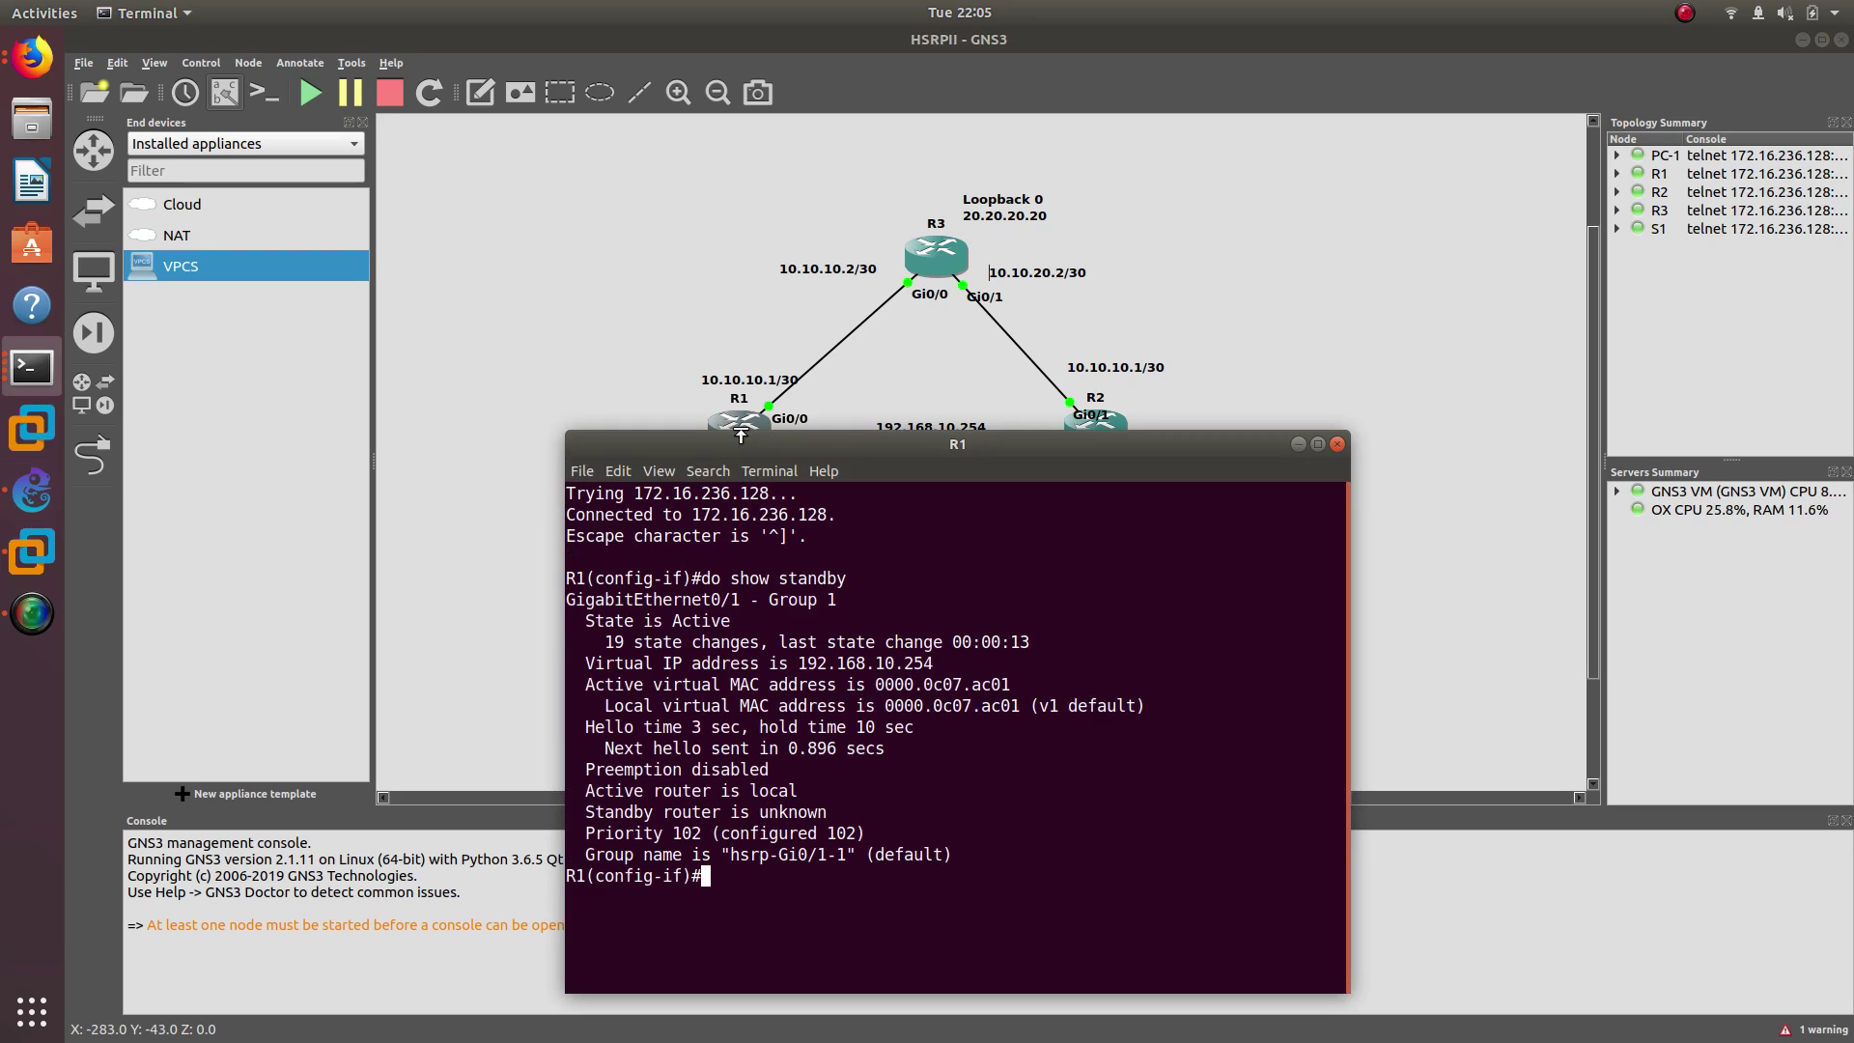
pyautogui.moveTo(673, 622); pyautogui.dragTo(730, 622)
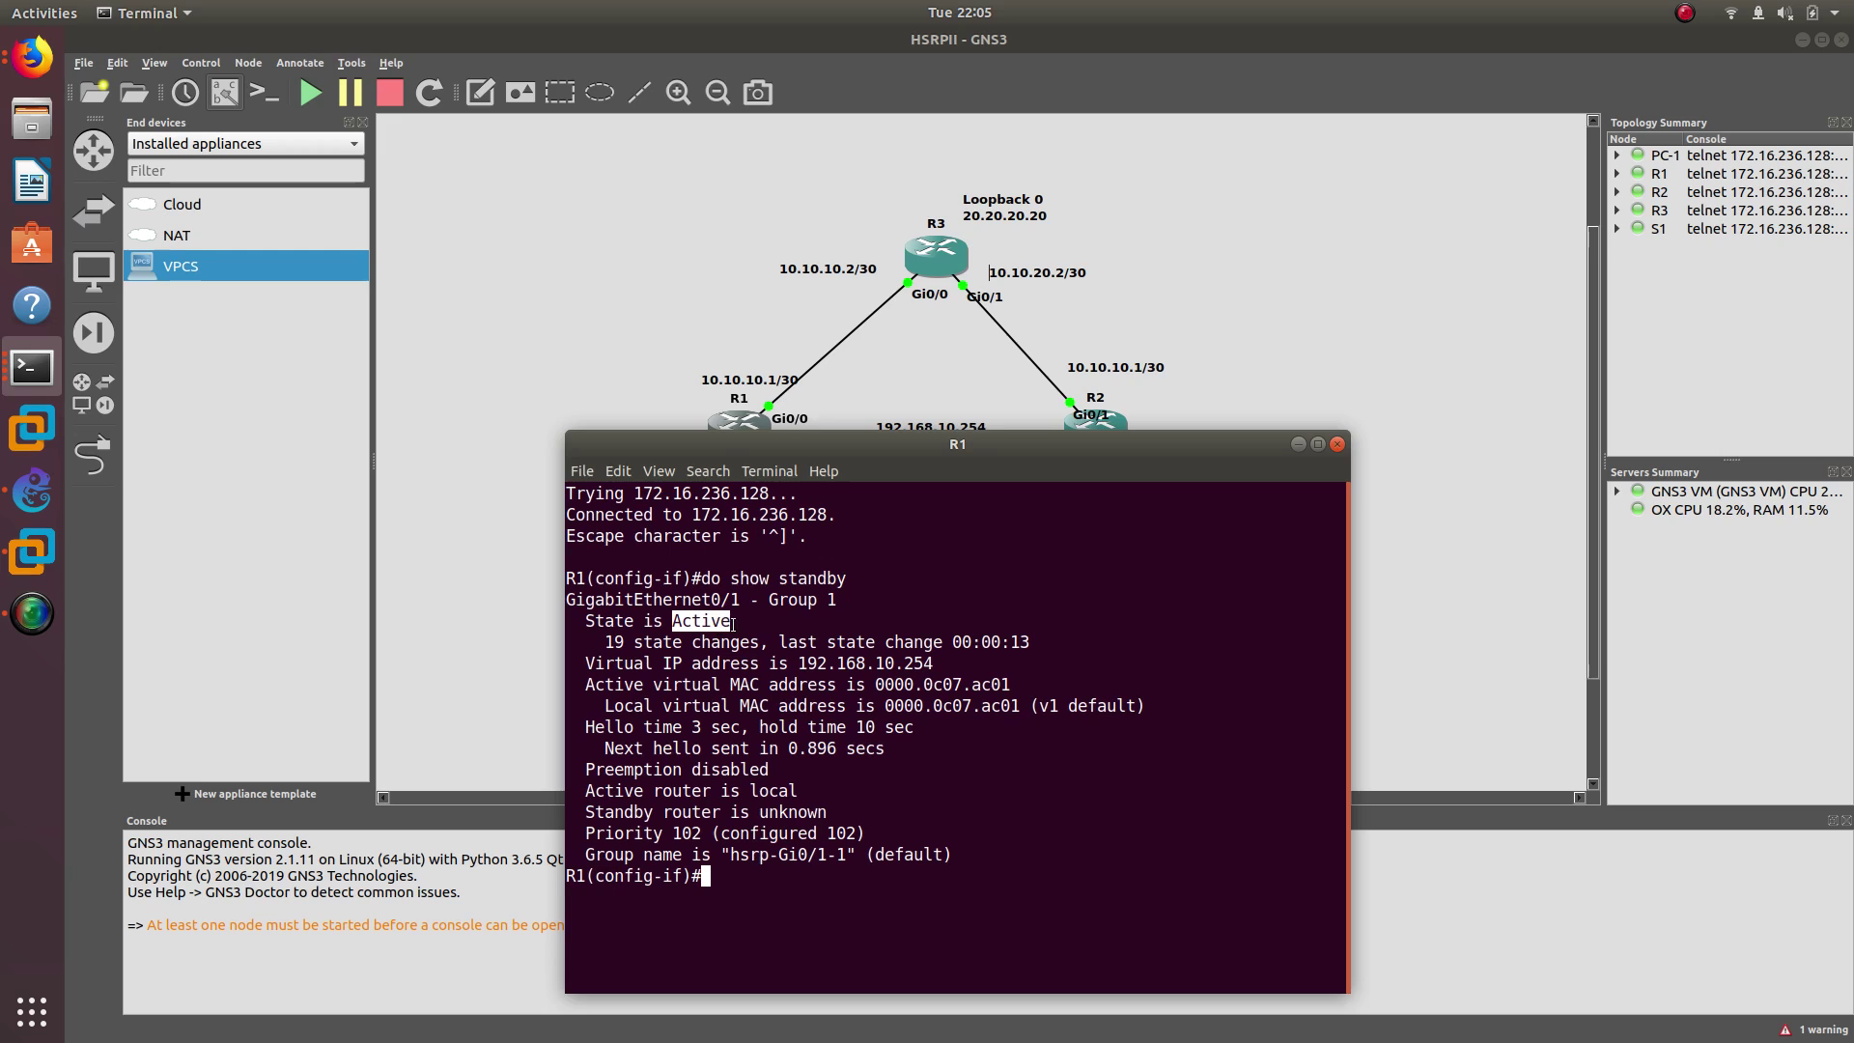
# Reopen R2's console clear of the topology and bring its interface g0/0 back up with "no shutdown".
pyautogui.click(1282, 375)
pyautogui.doubleClick(1094, 432)
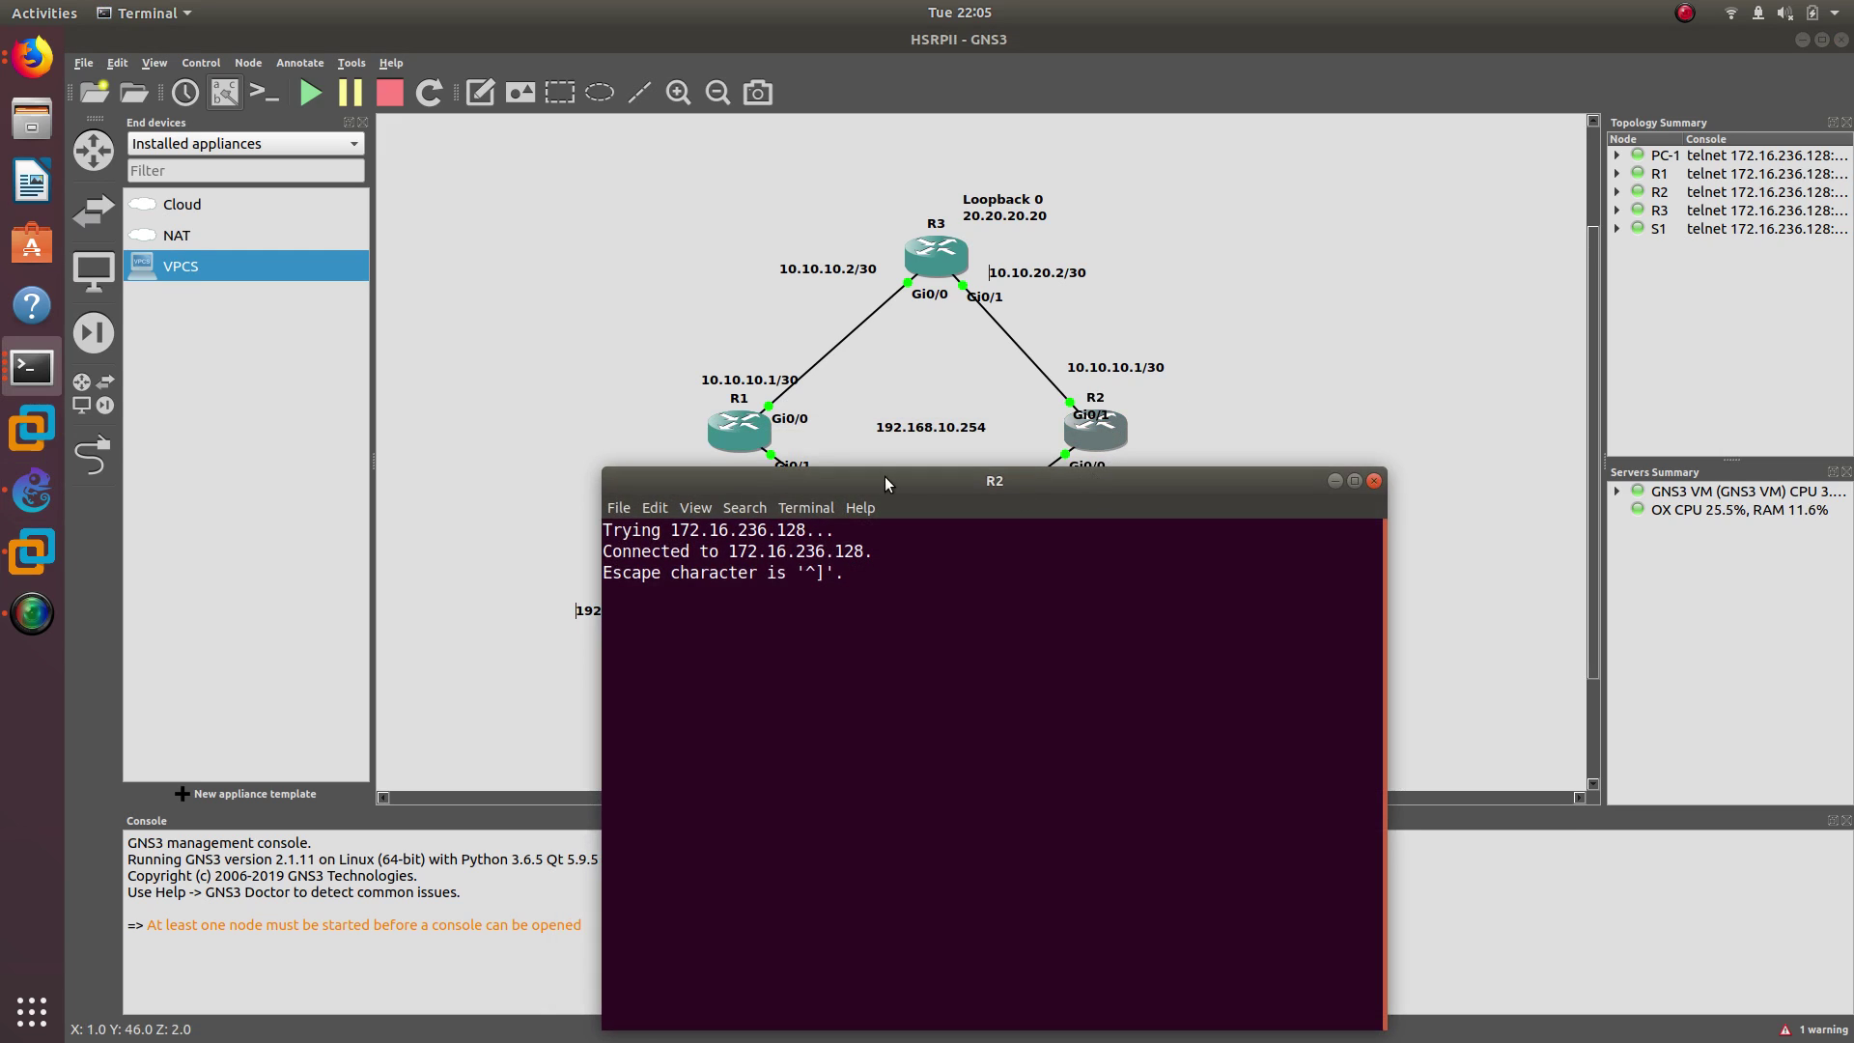
pyautogui.moveTo(884, 478); pyautogui.dragTo(1496, 334)
pyautogui.press('Return')
pyautogui.press('Return')
pyautogui.write('shutdown')
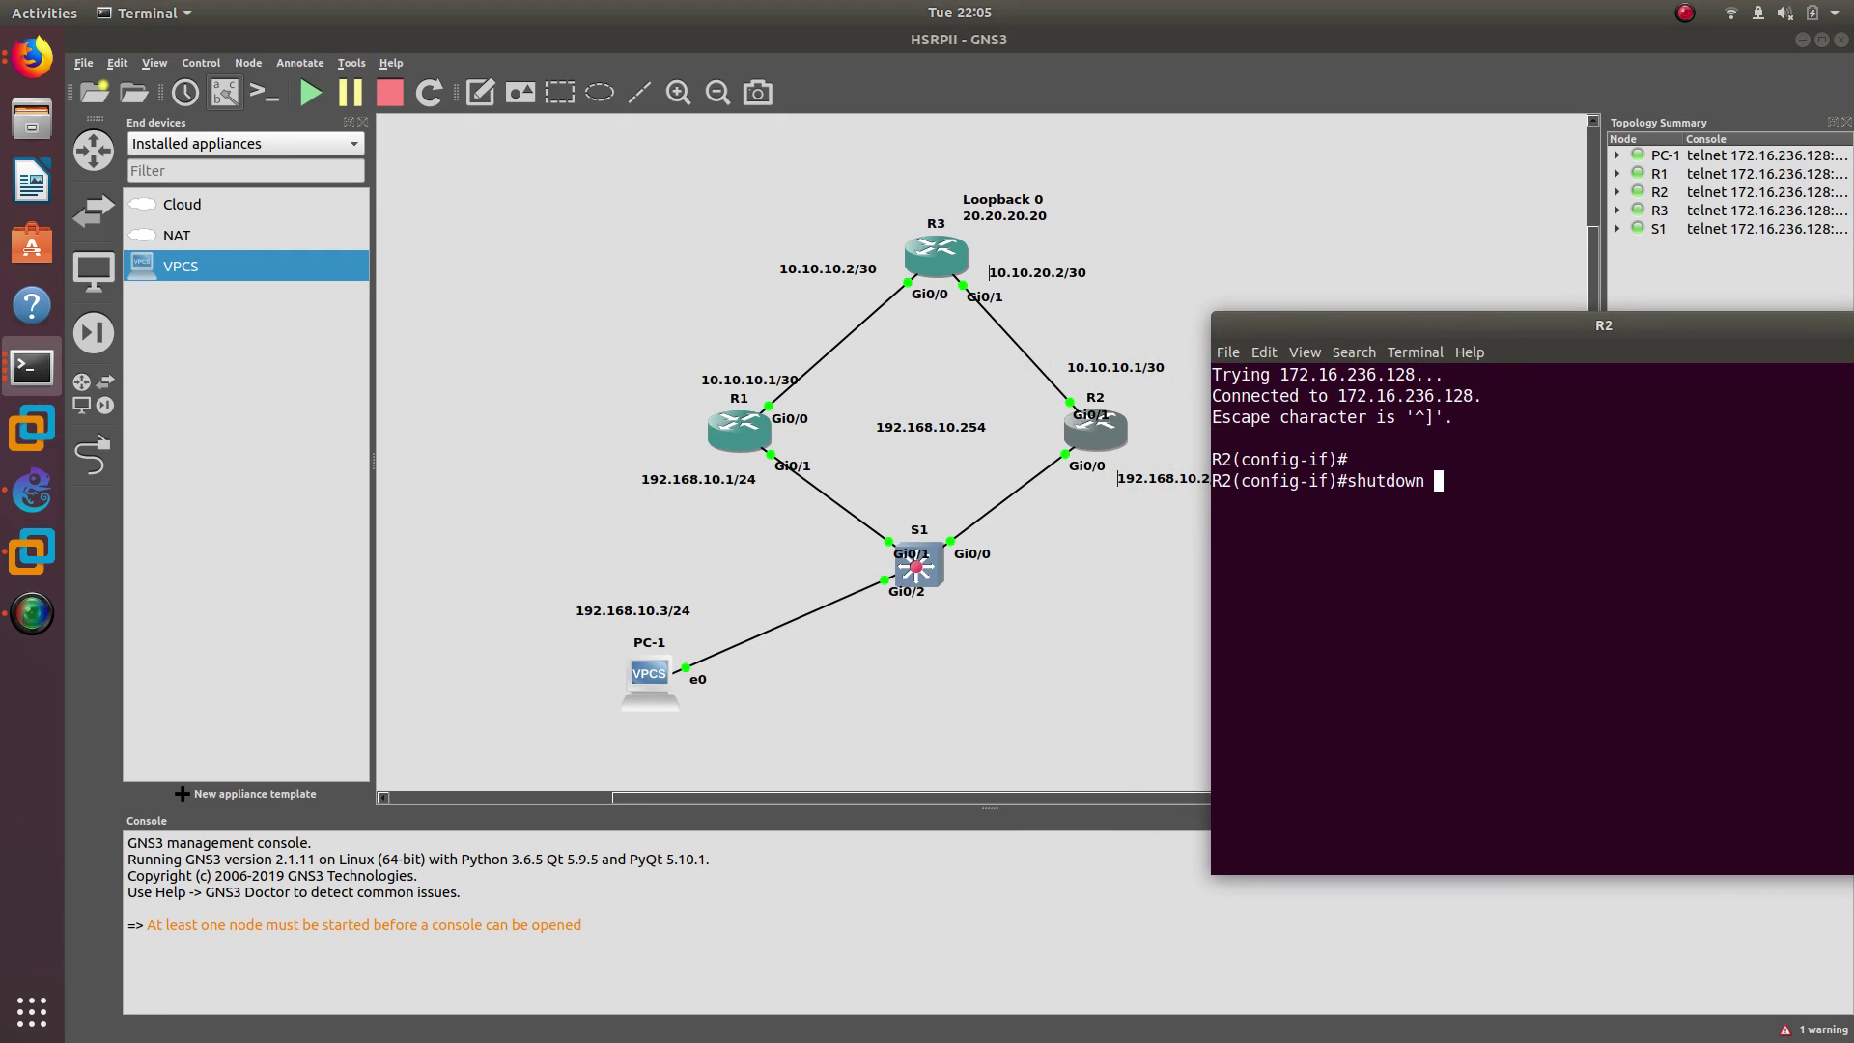
pyautogui.press('Left')
pyautogui.press('Left')
pyautogui.press('Left')
pyautogui.press('Left')
pyautogui.press('Left')
pyautogui.press('Left')
pyautogui.press('Left')
pyautogui.press('Left')
pyautogui.write('no')
pyautogui.press('Return')
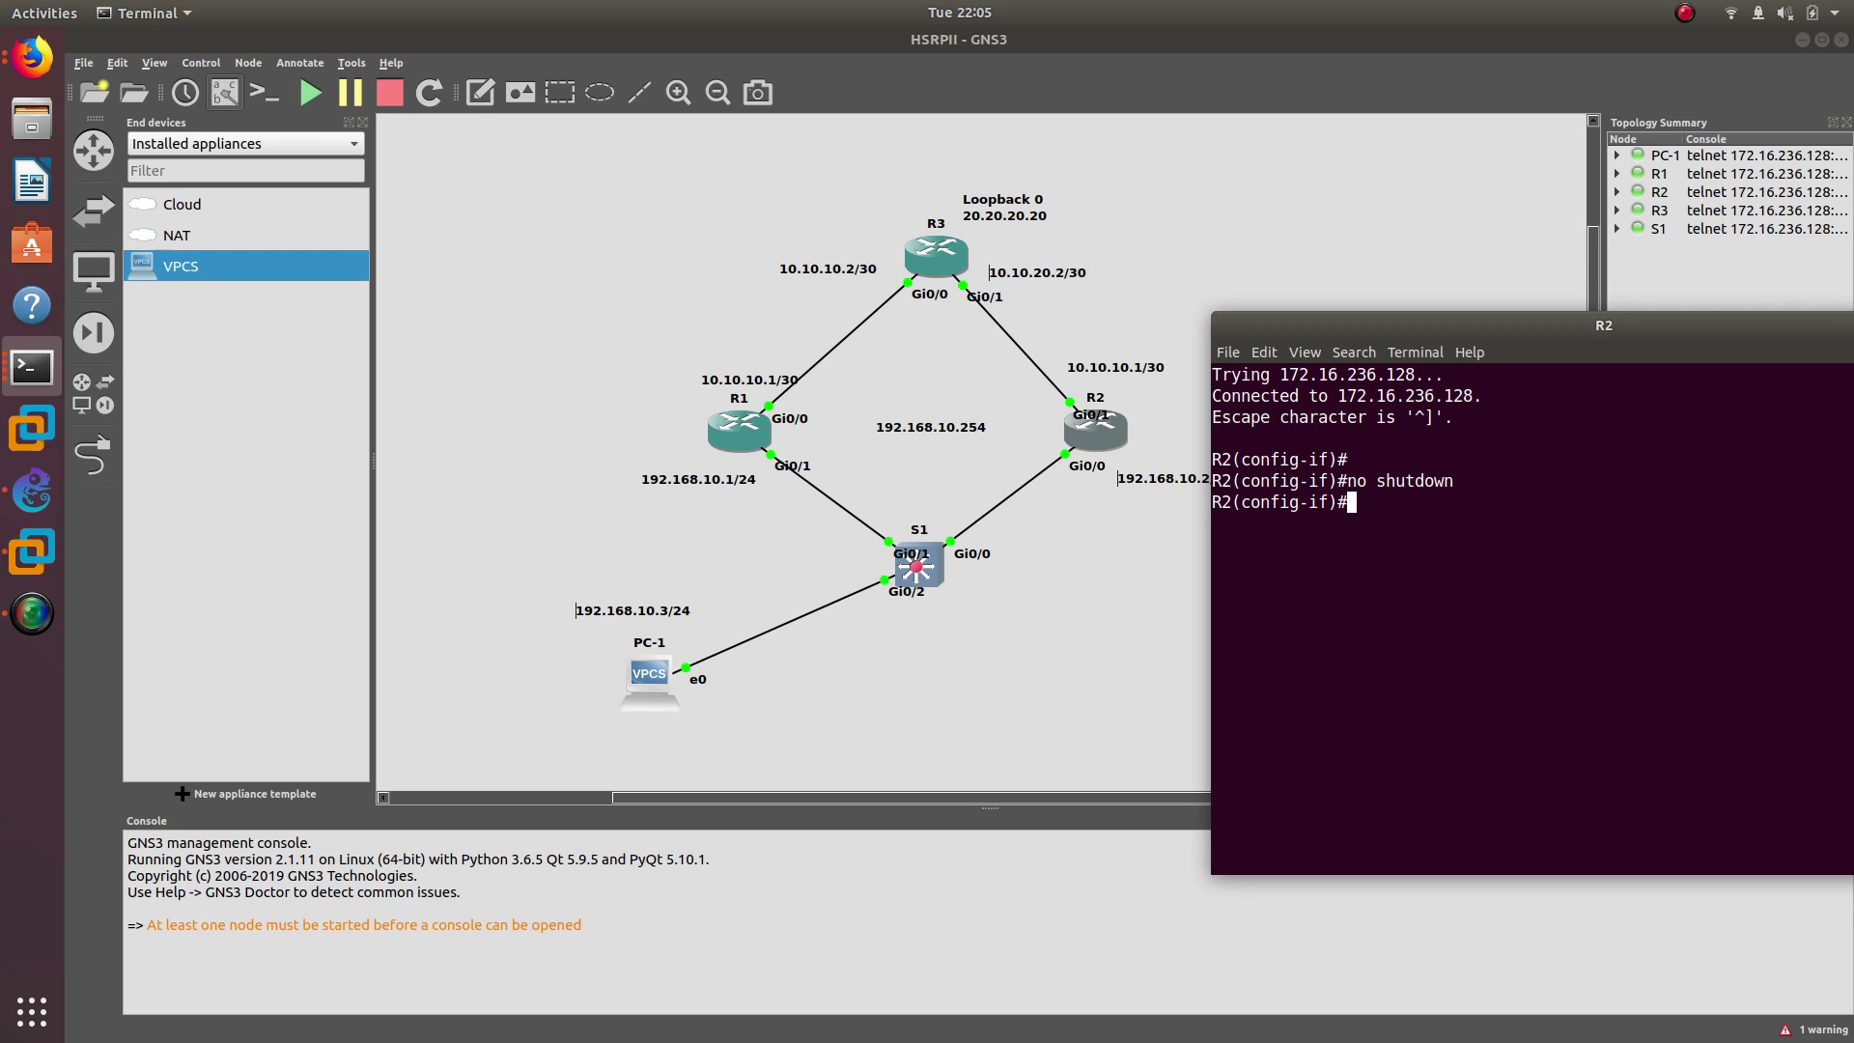
# Examine the latest HSRP state-change message in R2's console, keeping the window beside the topology.
pyautogui.moveTo(1444, 334); pyautogui.dragTo(1407, 206)
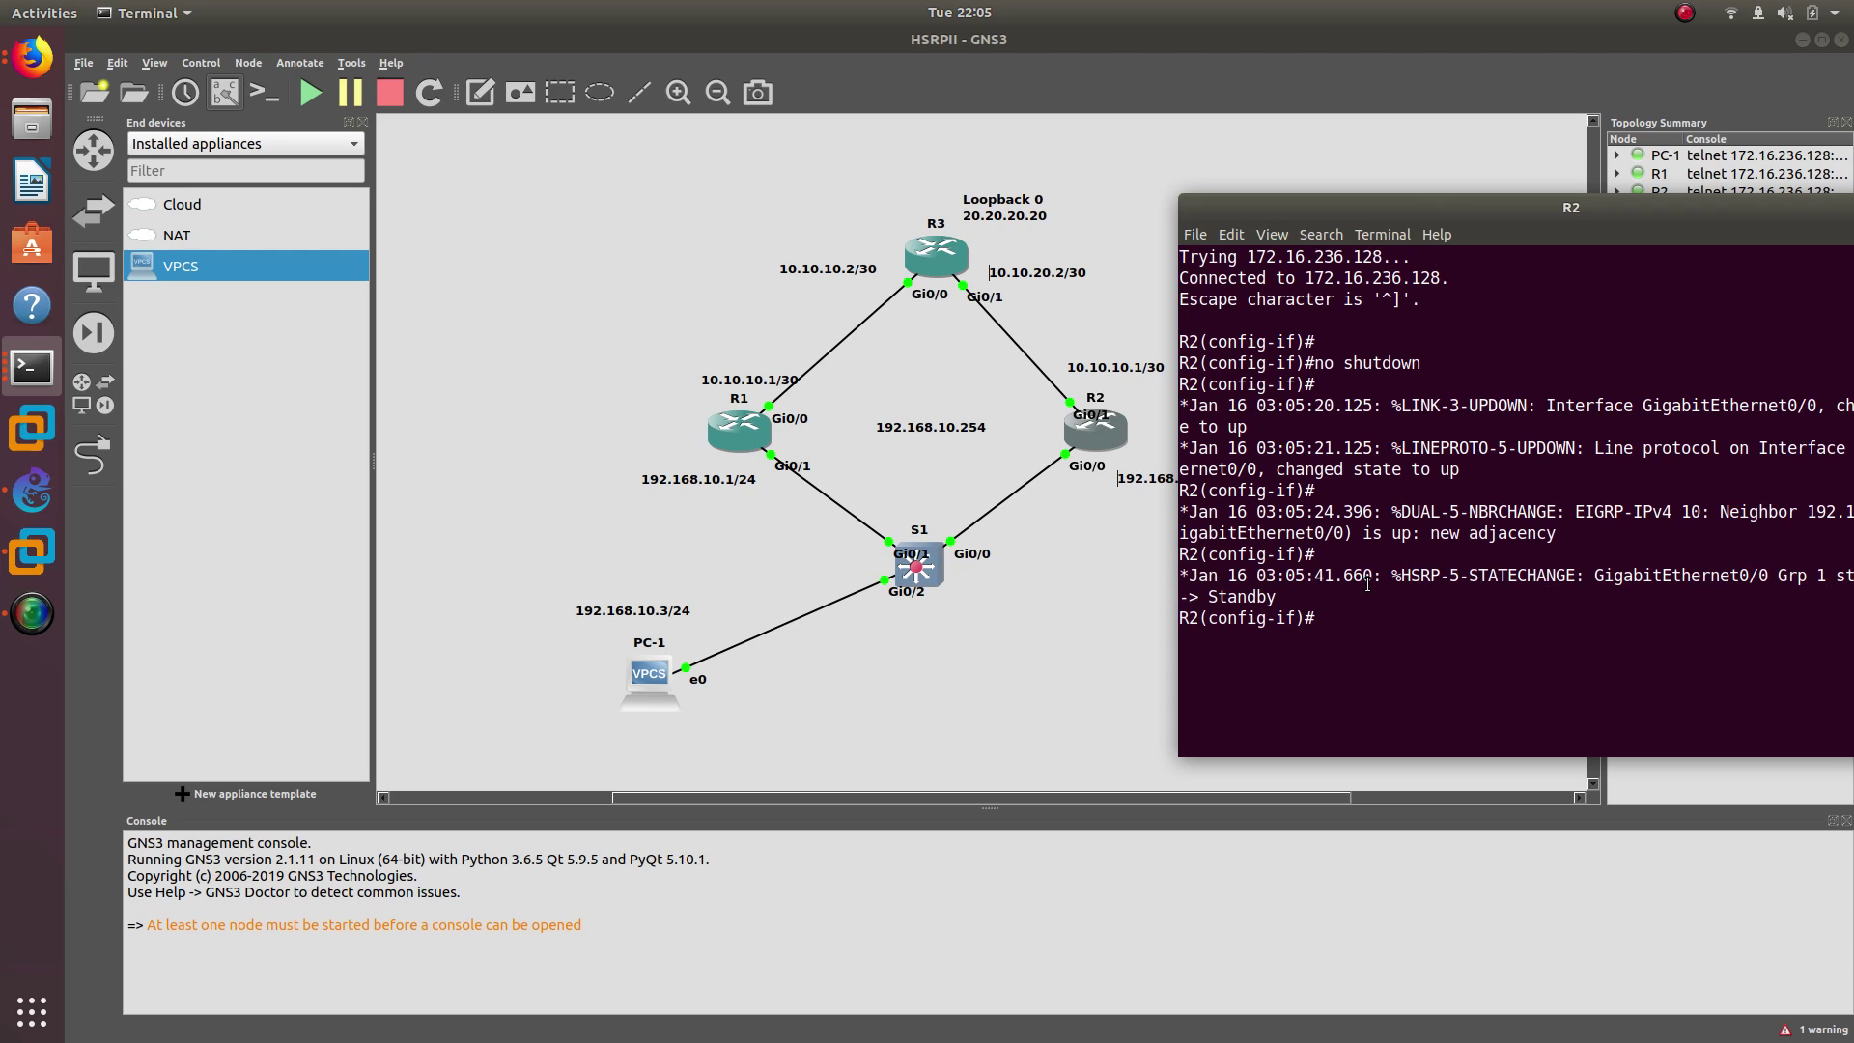
pyautogui.moveTo(1321, 591); pyautogui.dragTo(1183, 577)
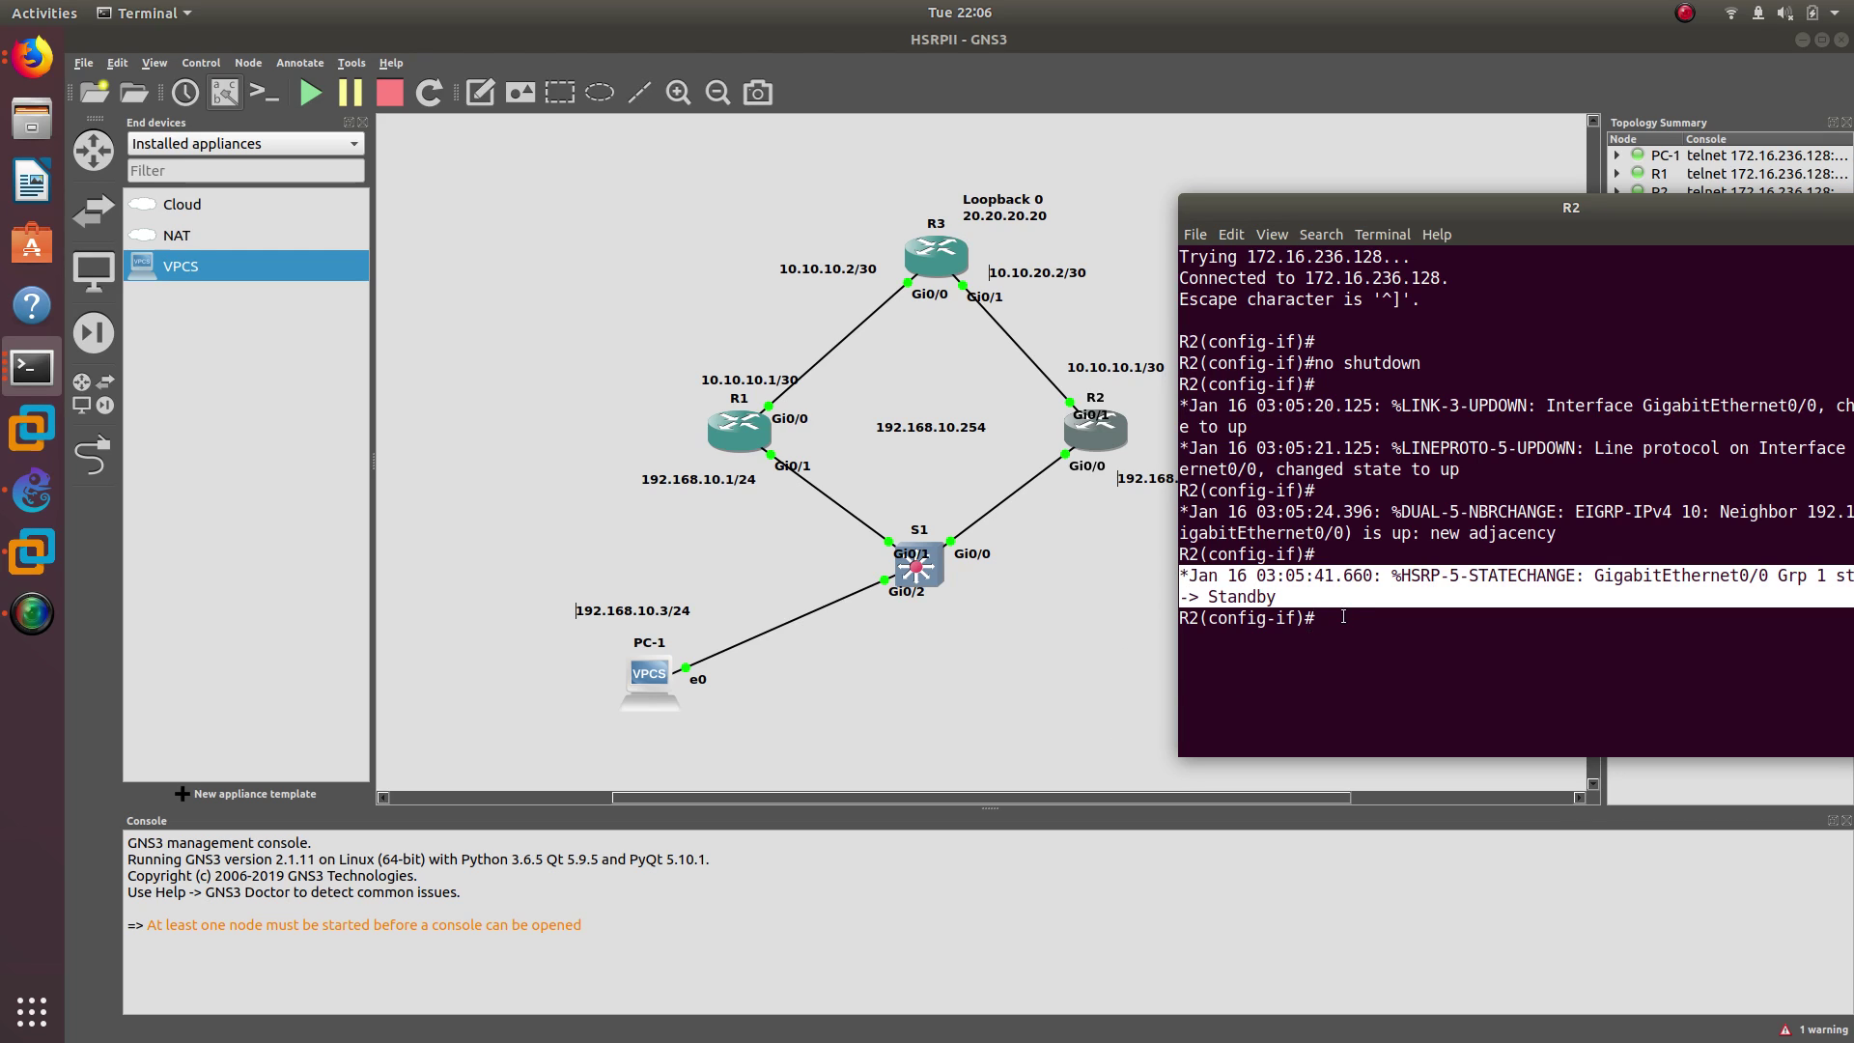
pyautogui.moveTo(1525, 202)
pyautogui.mouseDown()
pyautogui.moveTo(1476, 180)
pyautogui.moveTo(1550, 177)
pyautogui.mouseUp()
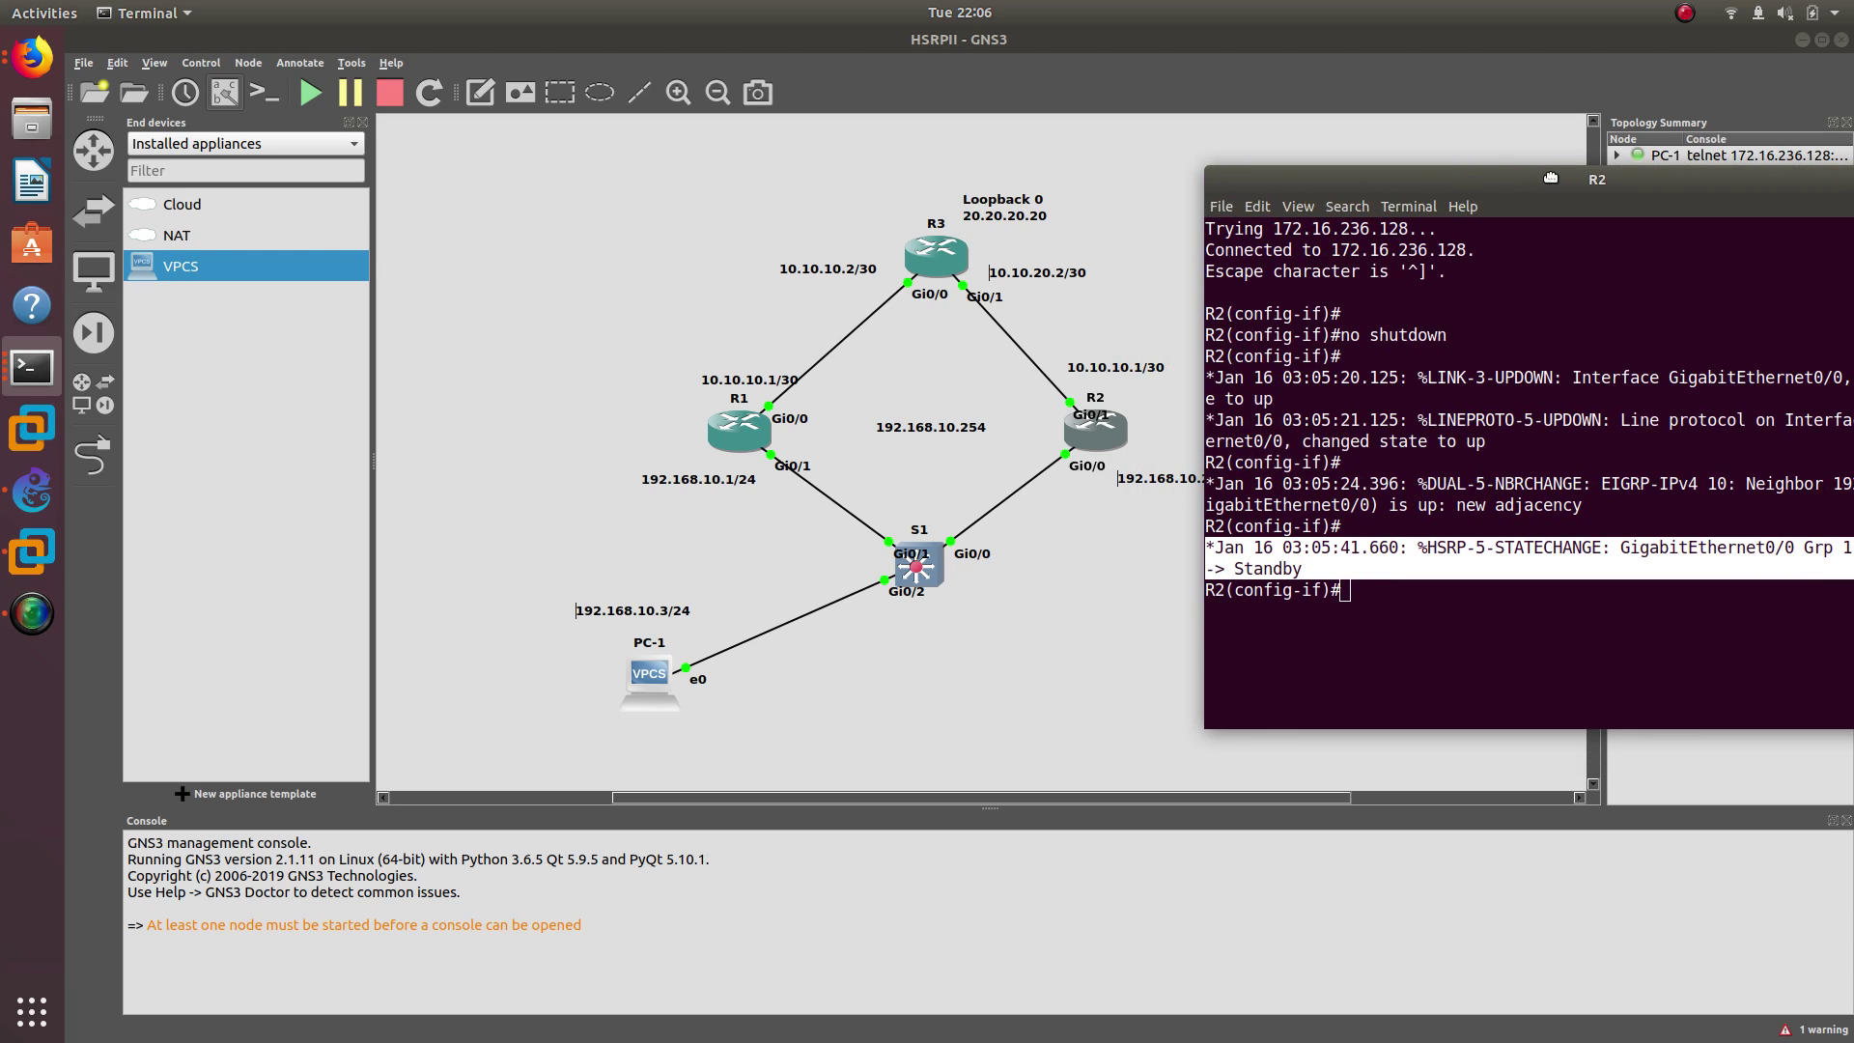
# Remove HSRP preemption for group 1 from R2's interface with "no standby 1 preempt".
pyautogui.click(1400, 591)
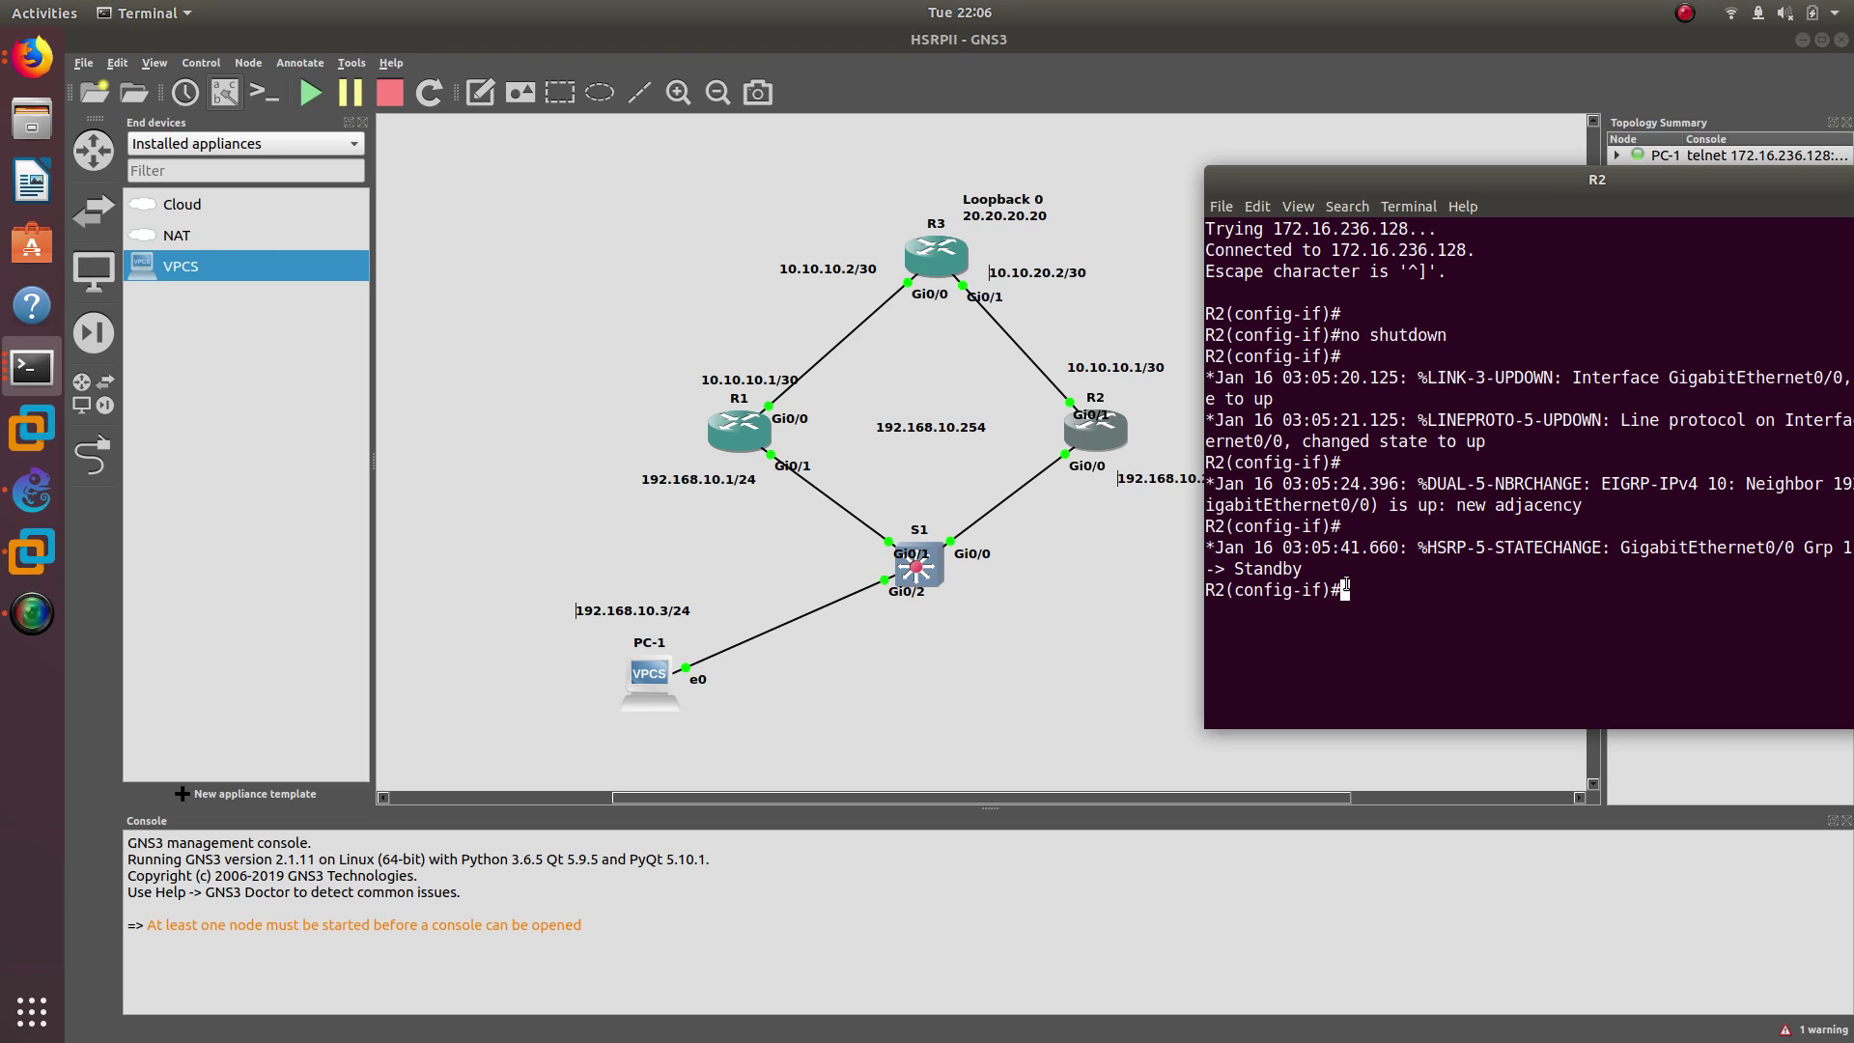
pyautogui.write('standby 1 preempt')
pyautogui.hotkey('alt', 'b')
pyautogui.hotkey('alt', 'b')
pyautogui.hotkey('alt', 'b')
pyautogui.write('no')
pyautogui.press('Return')
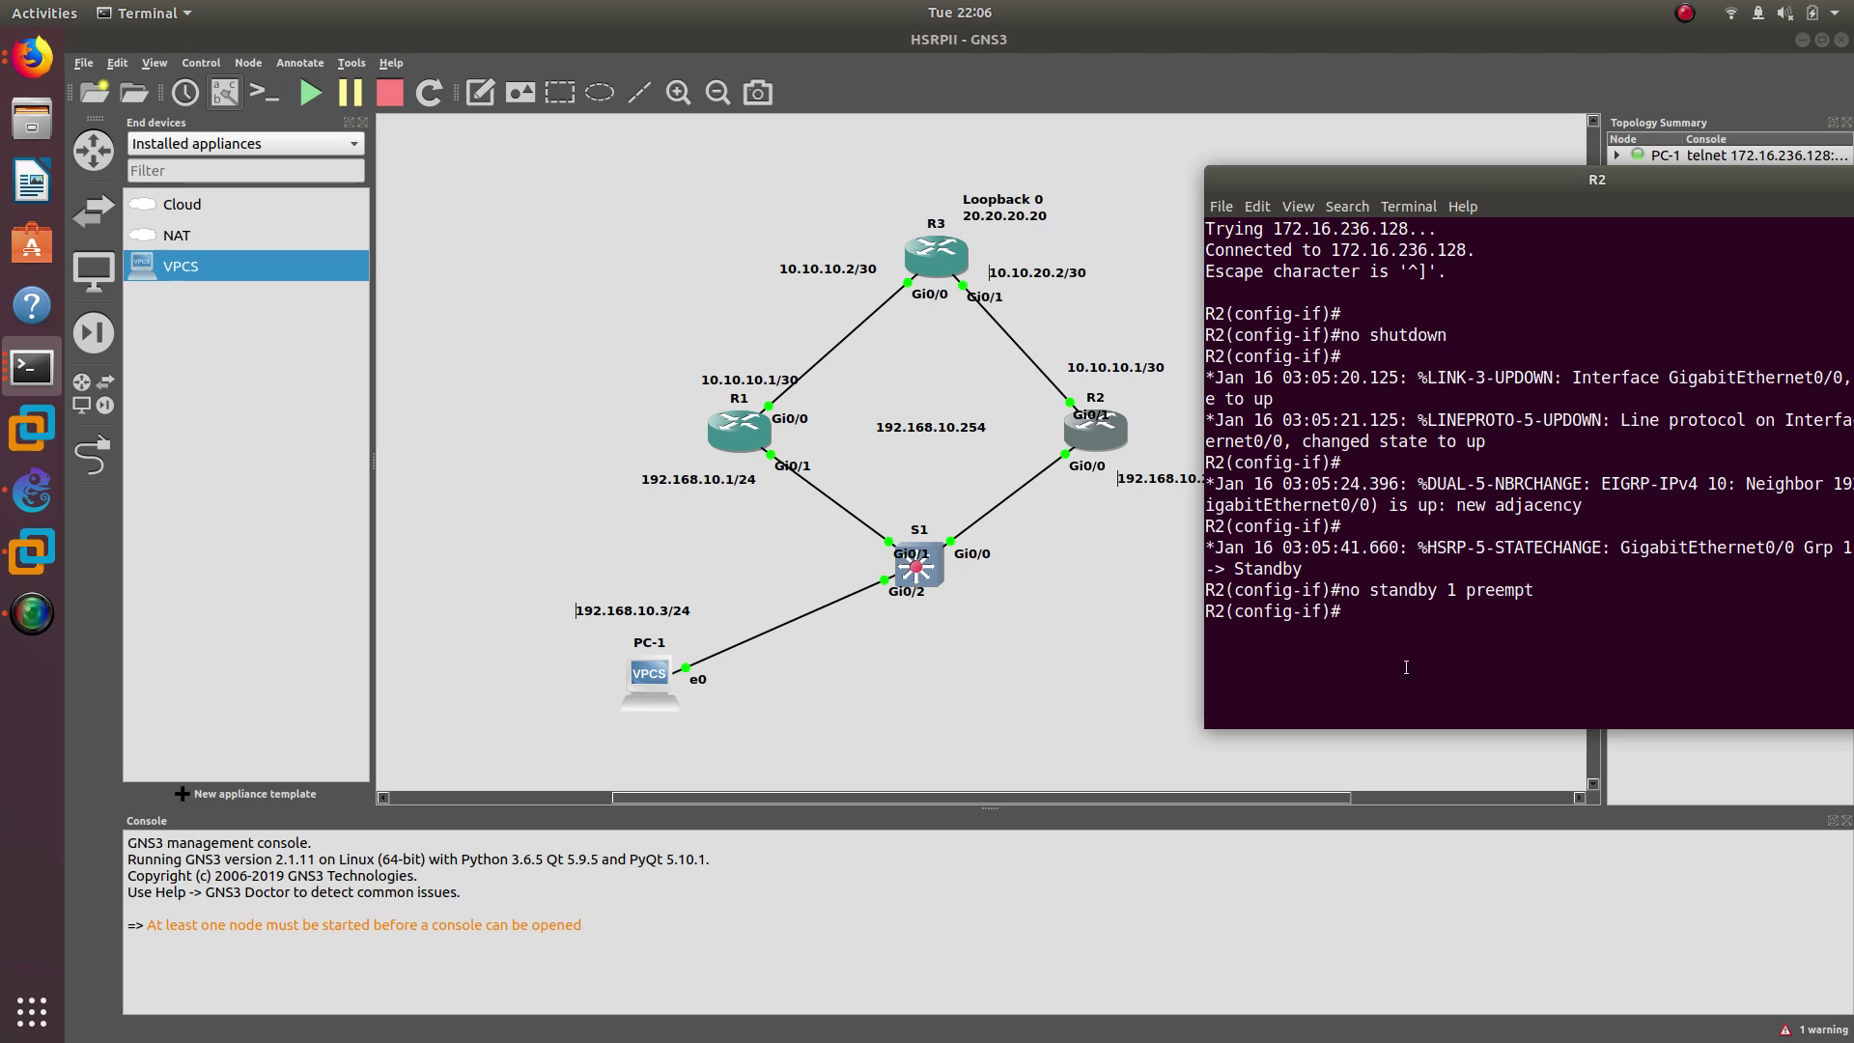
# Open R1's console beside the topology and enter configuration of interface g0/1.
pyautogui.doubleClick(738, 428)
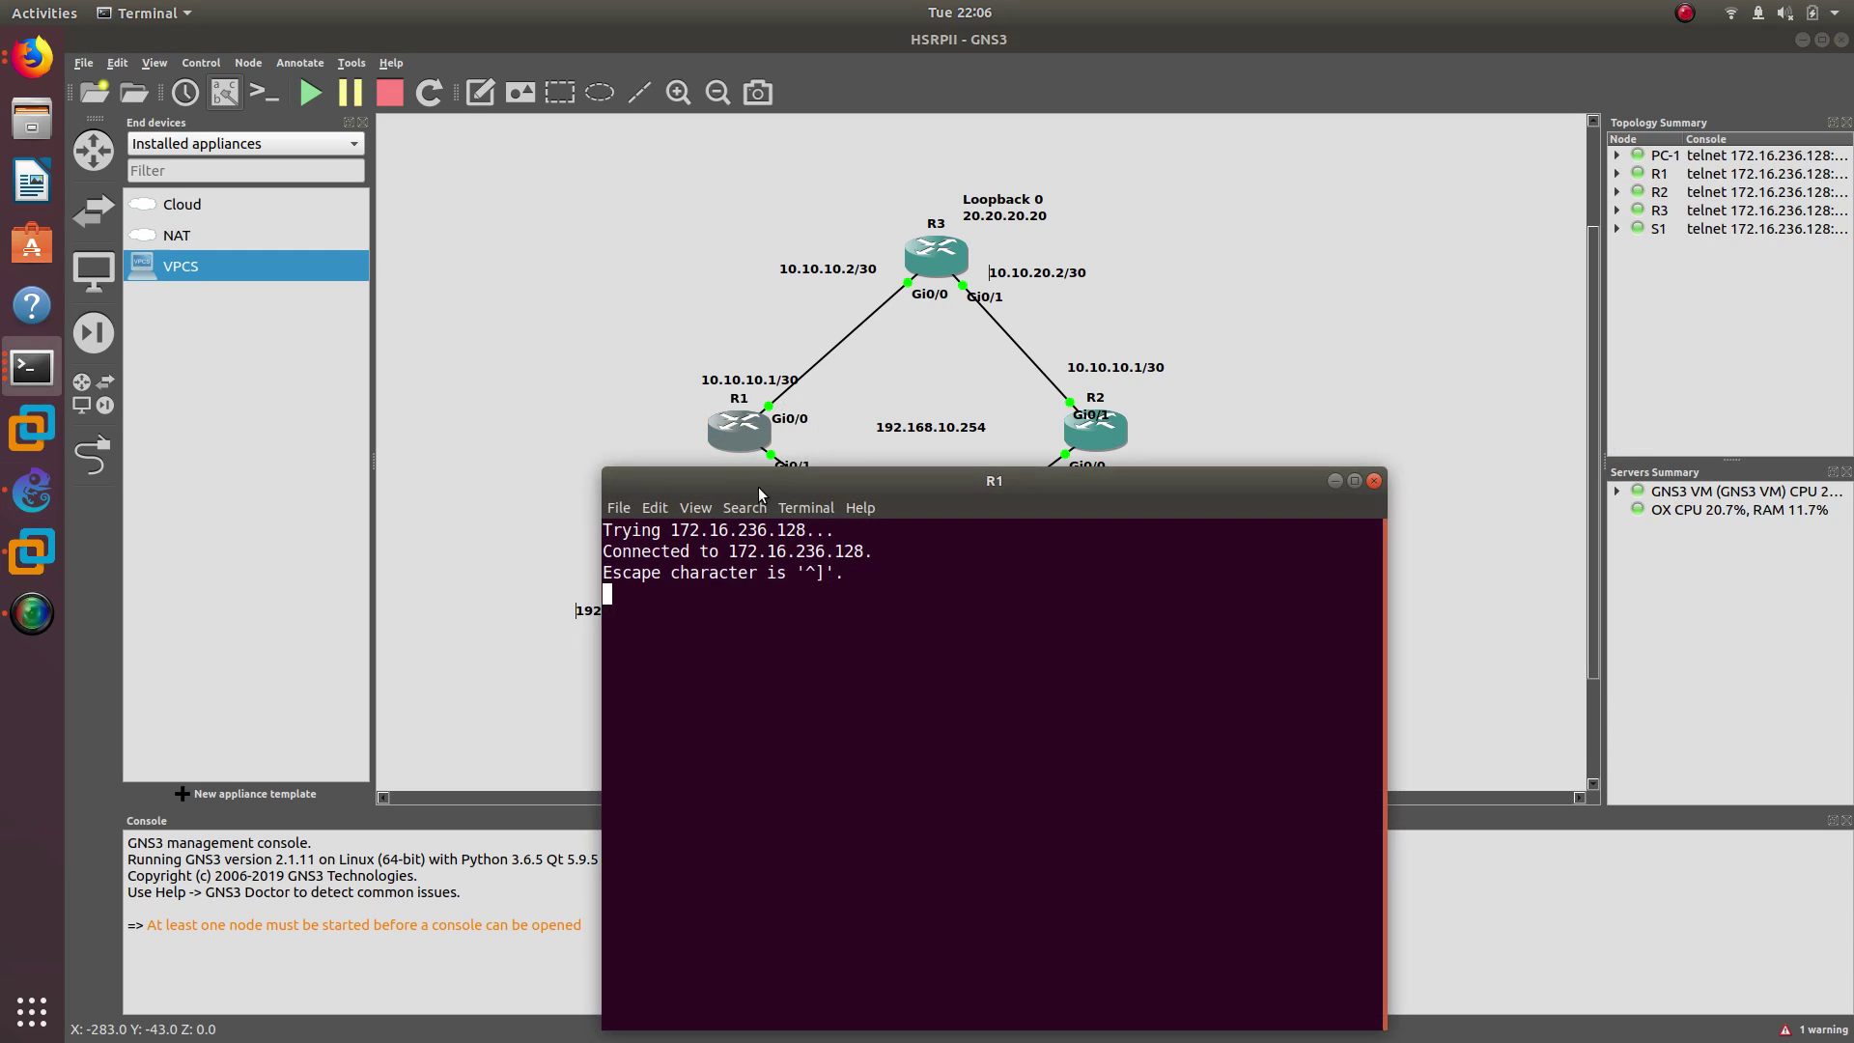
pyautogui.moveTo(759, 493); pyautogui.dragTo(1308, 271)
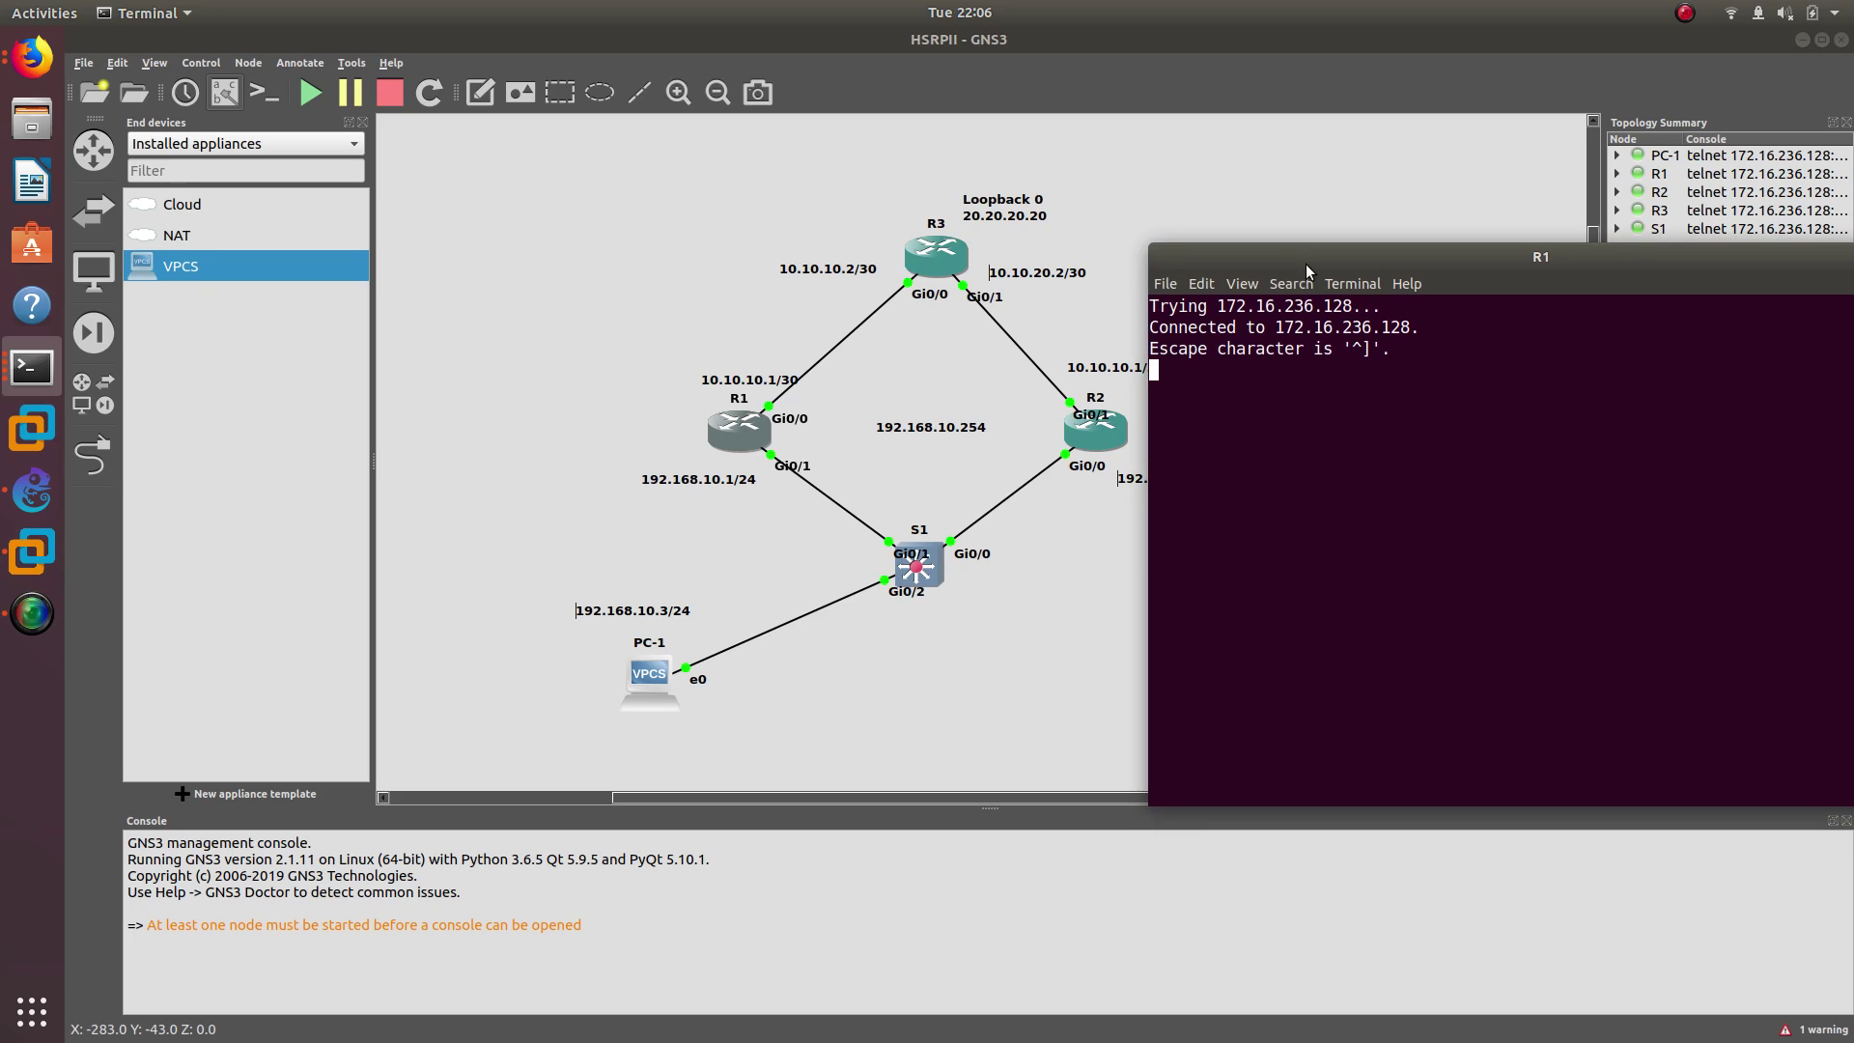
pyautogui.press('Return')
pyautogui.press('Return')
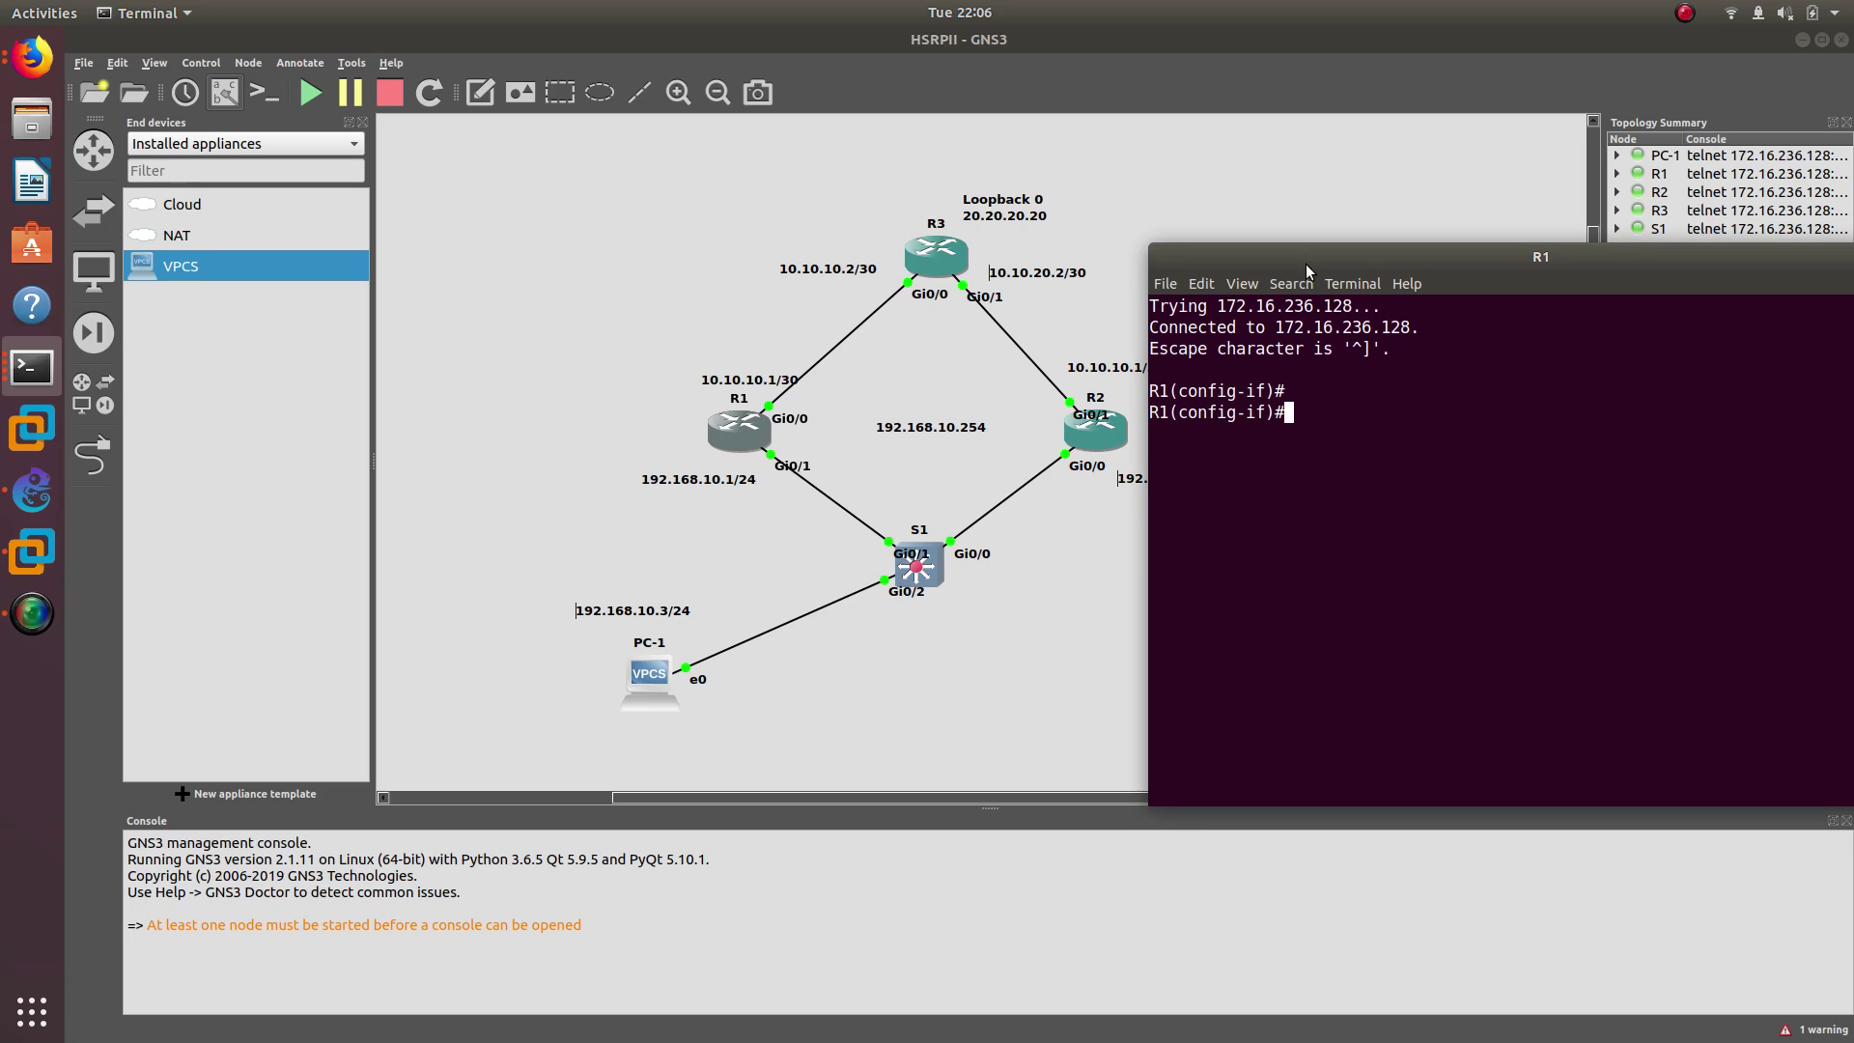
pyautogui.write('int g0/1')
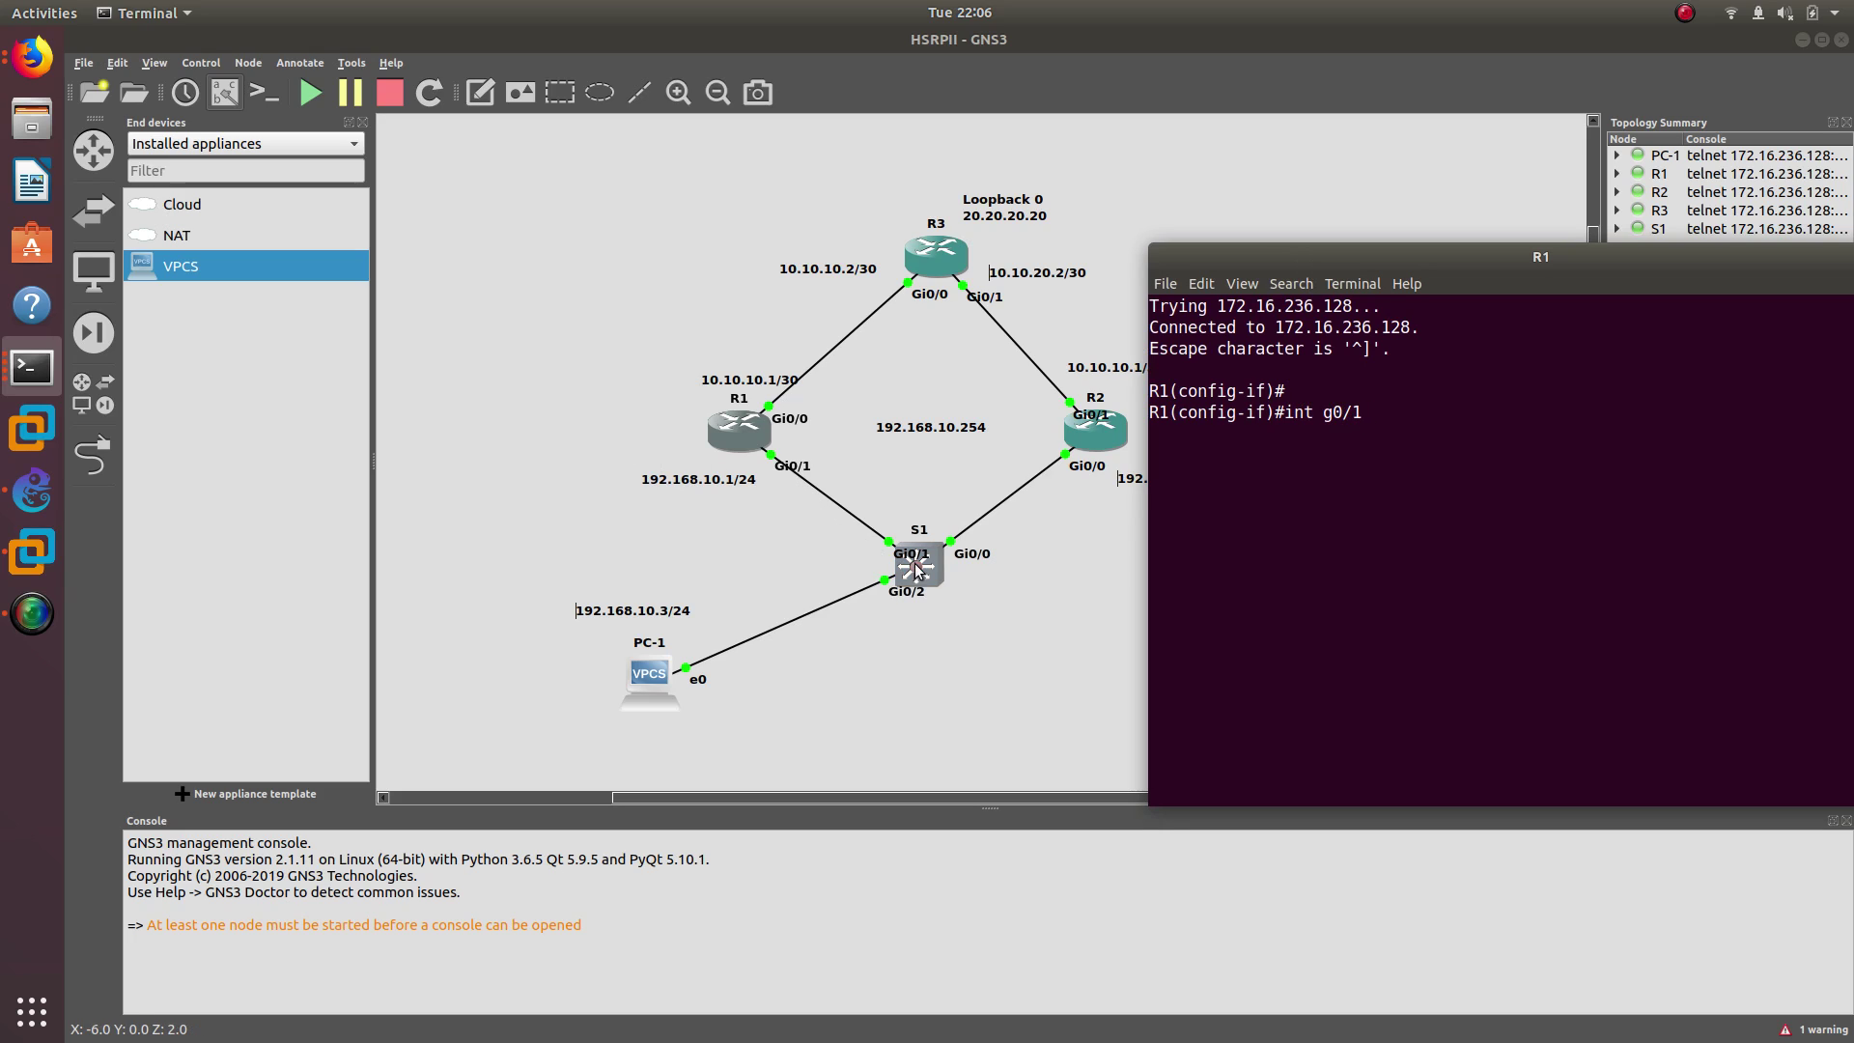
pyautogui.press('Return')
pyautogui.press('Return')
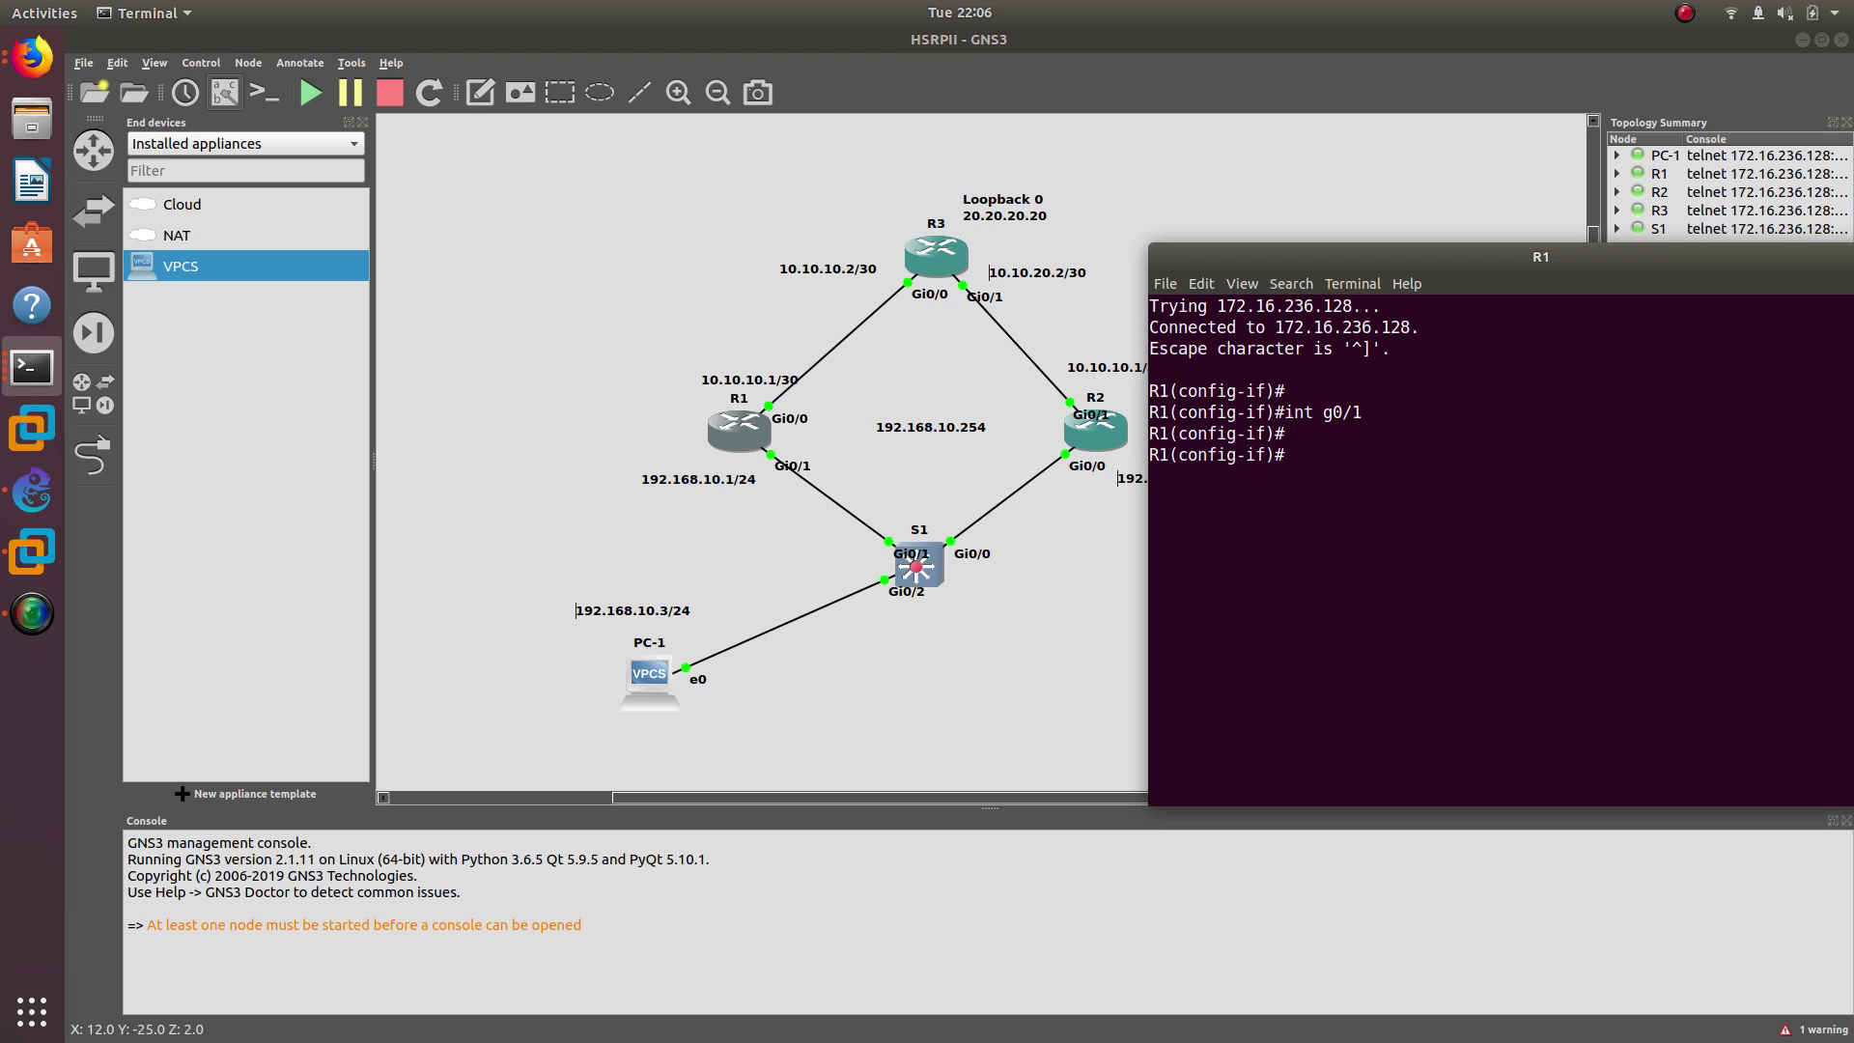
# Set R1's HSRP group 1 priority to 105 with "standby 1 priority 105".
pyautogui.write('stan')
pyautogui.press('Tab')
pyautogui.write('1 ')
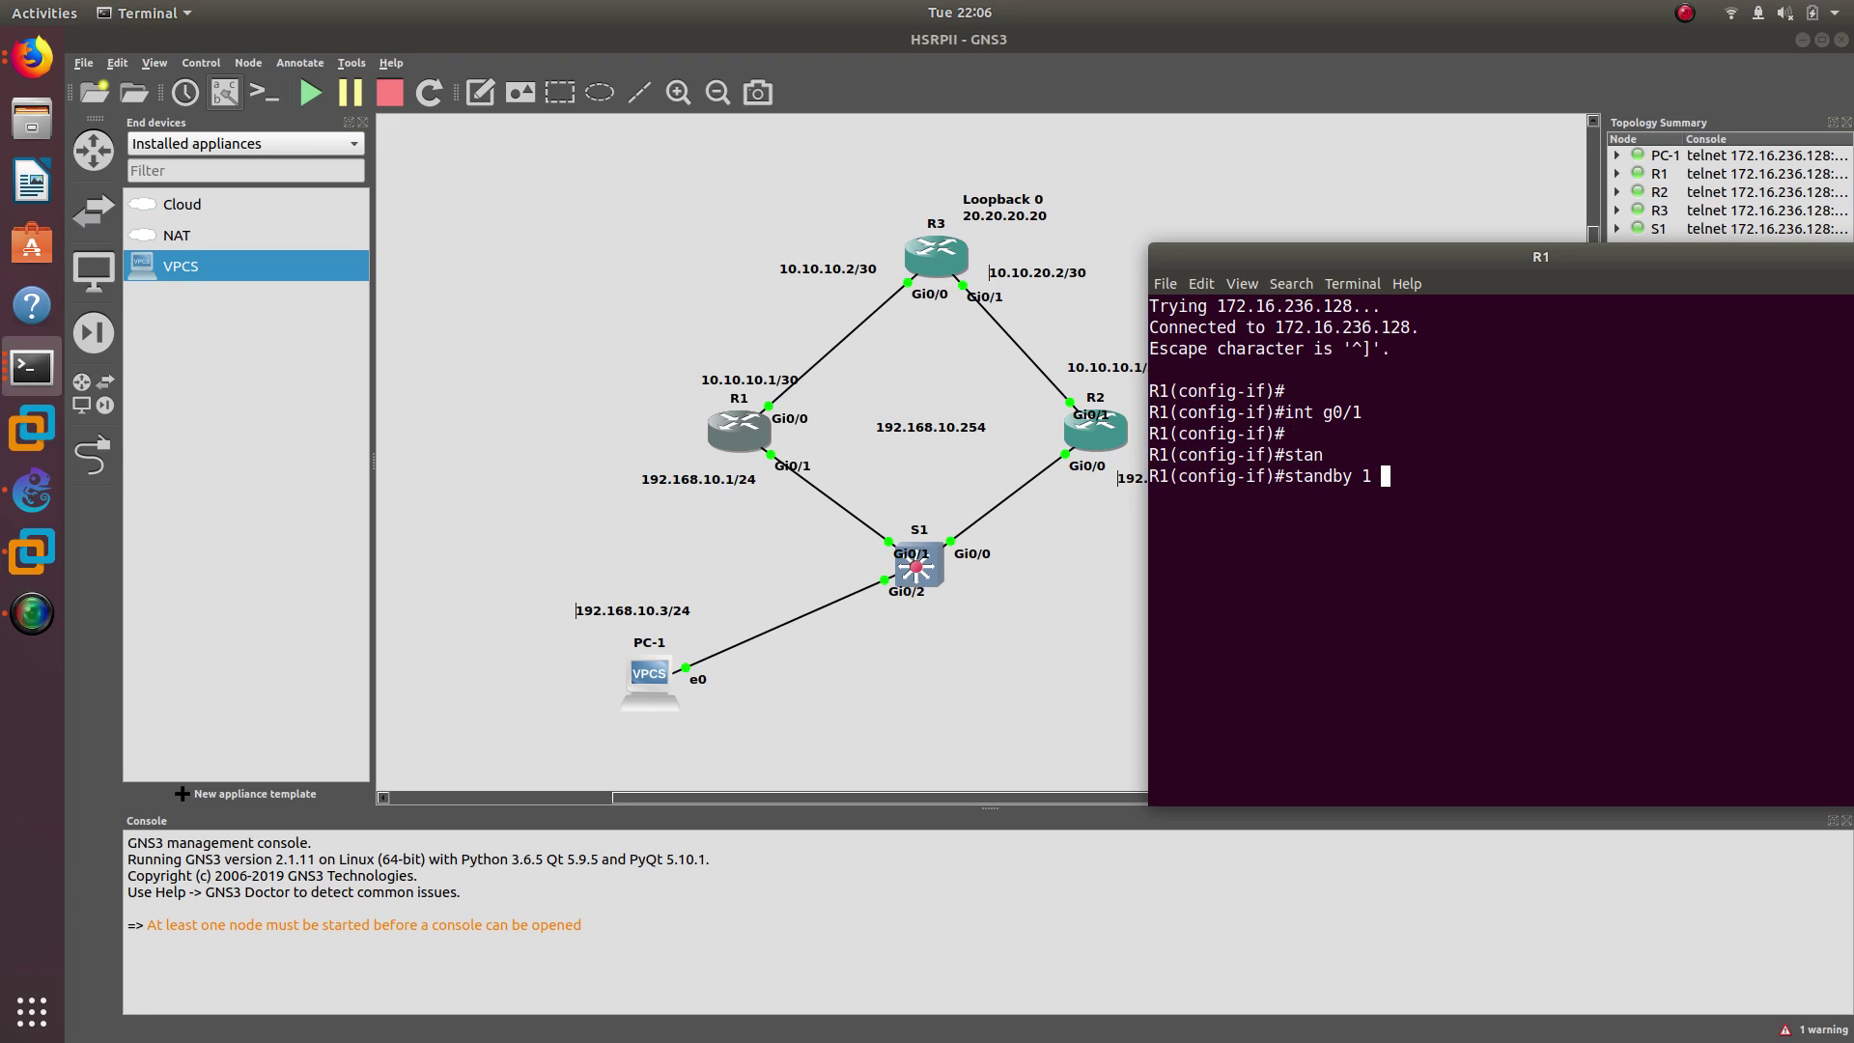
pyautogui.write('pr')
pyautogui.press('Tab')
pyautogui.write('i')
pyautogui.press('Tab')
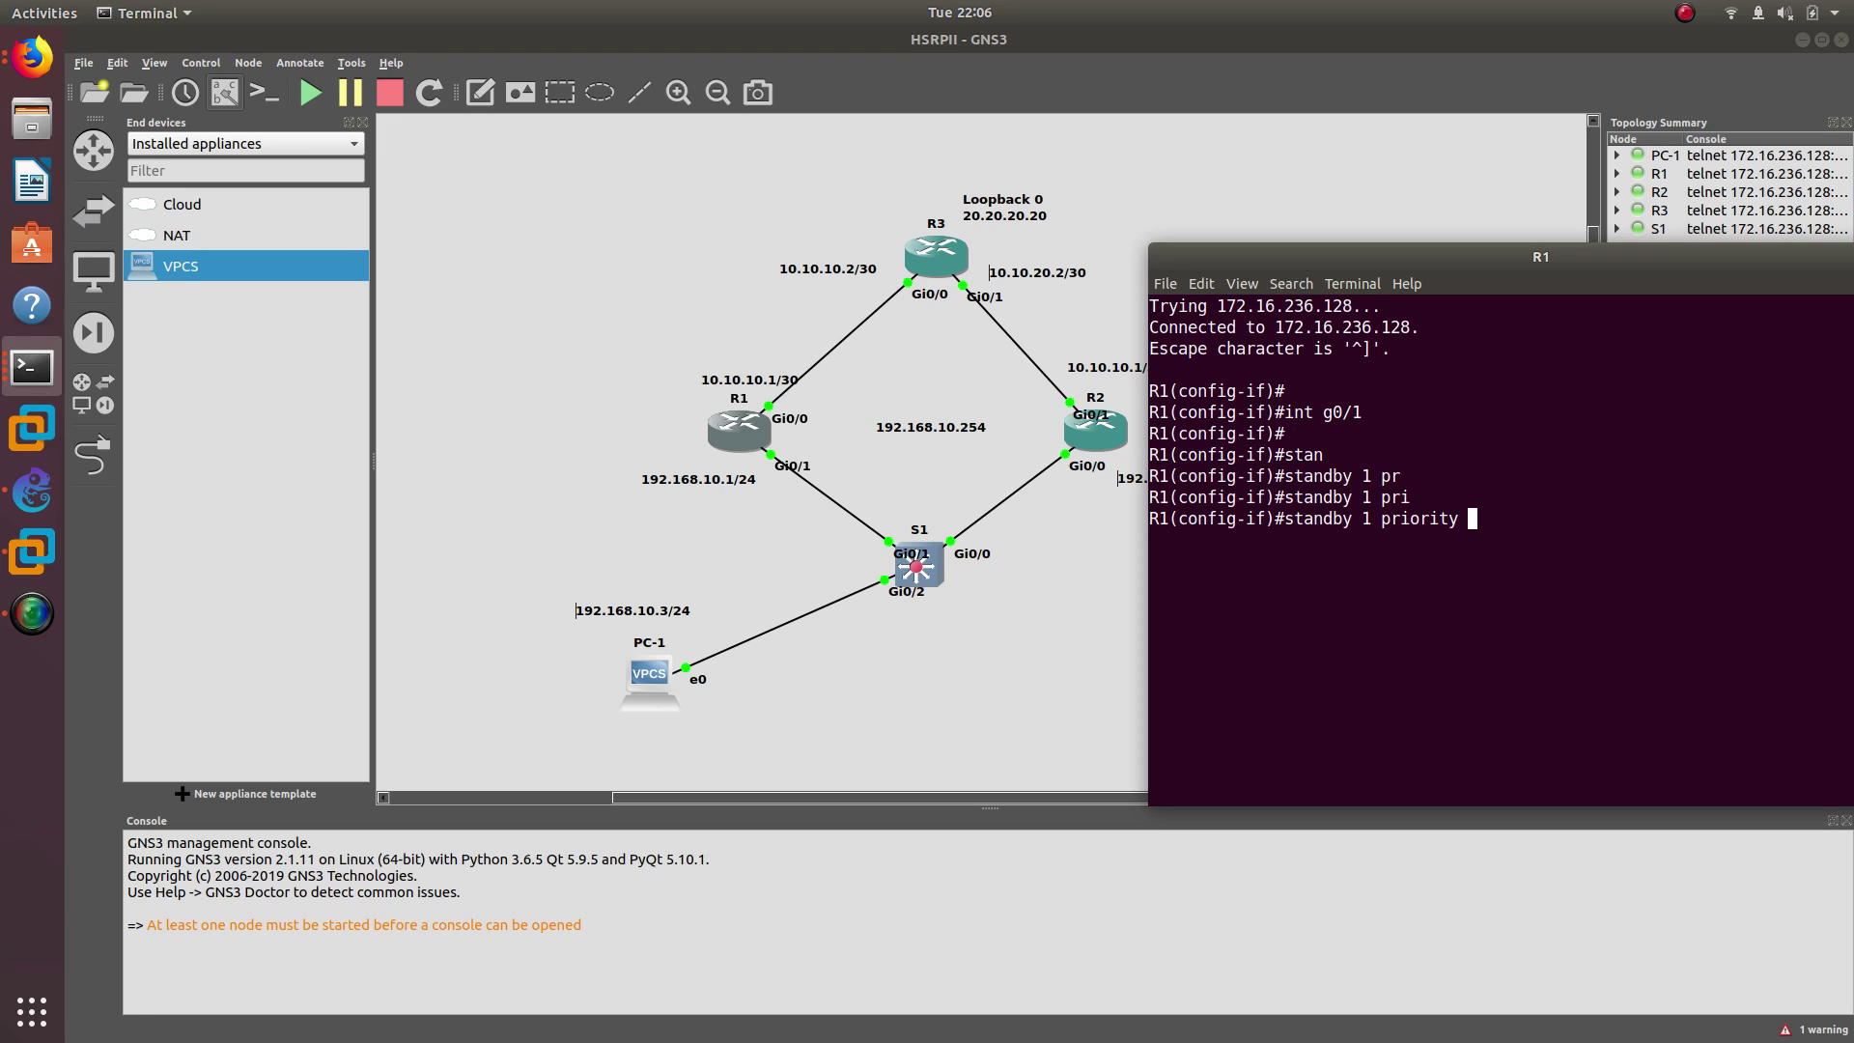
pyautogui.write('105.')
pyautogui.press('Return')
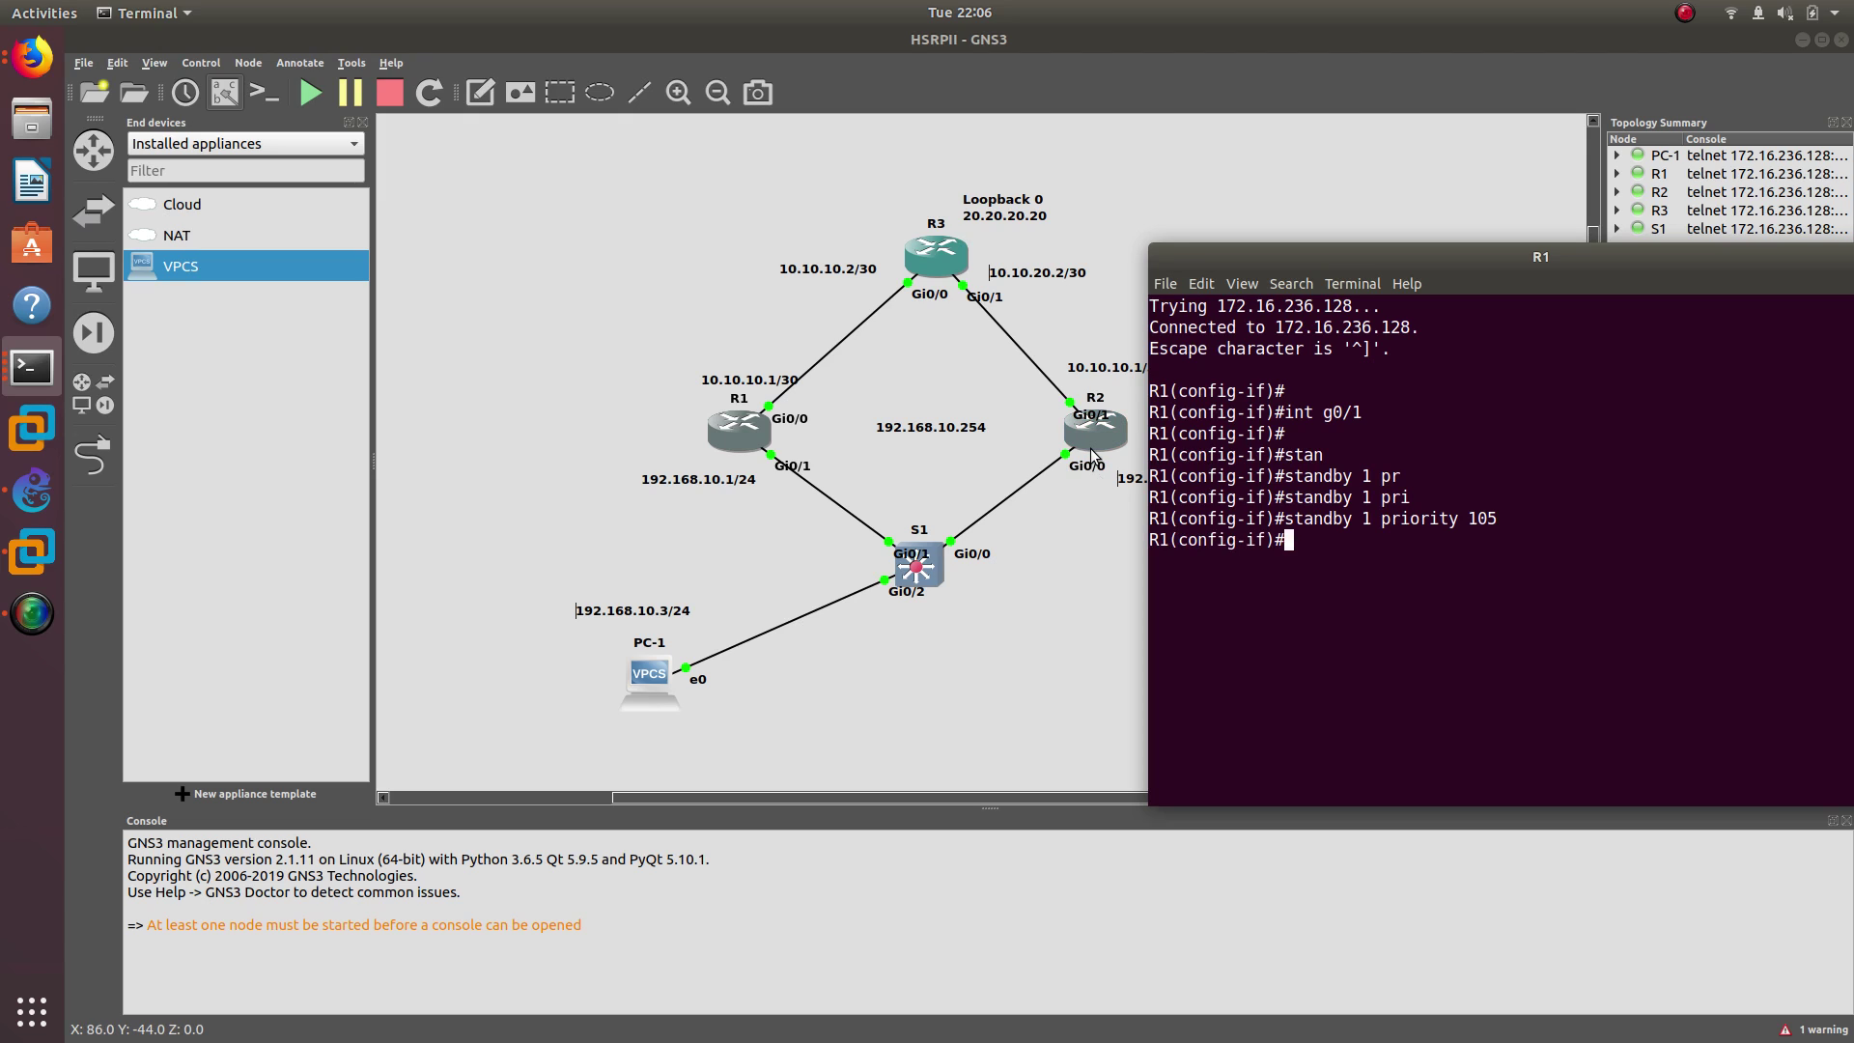
# Enable HSRP preemption for group 1 on R1's interface g0/1 with "standby 1 preempt".
pyautogui.write('standby')
pyautogui.press('Tab')
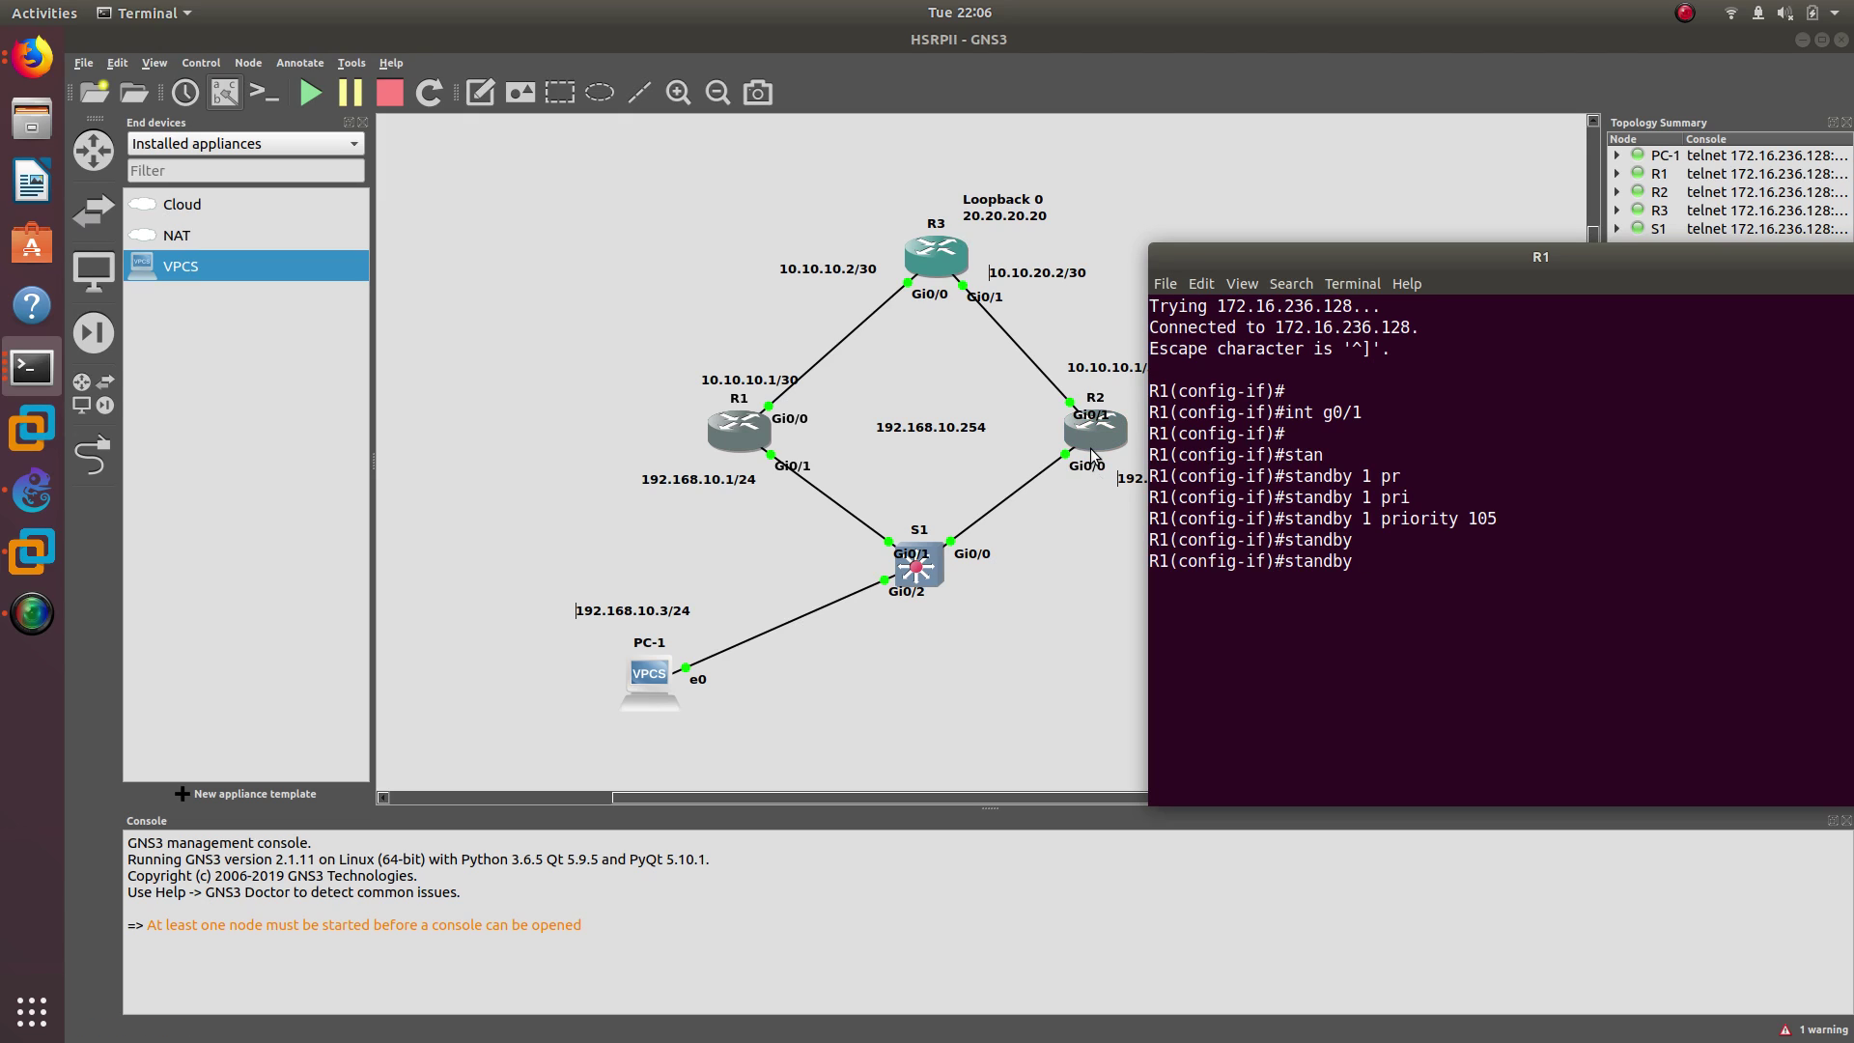
pyautogui.write('1 pree')
pyautogui.press('Tab')
pyautogui.press('Return')
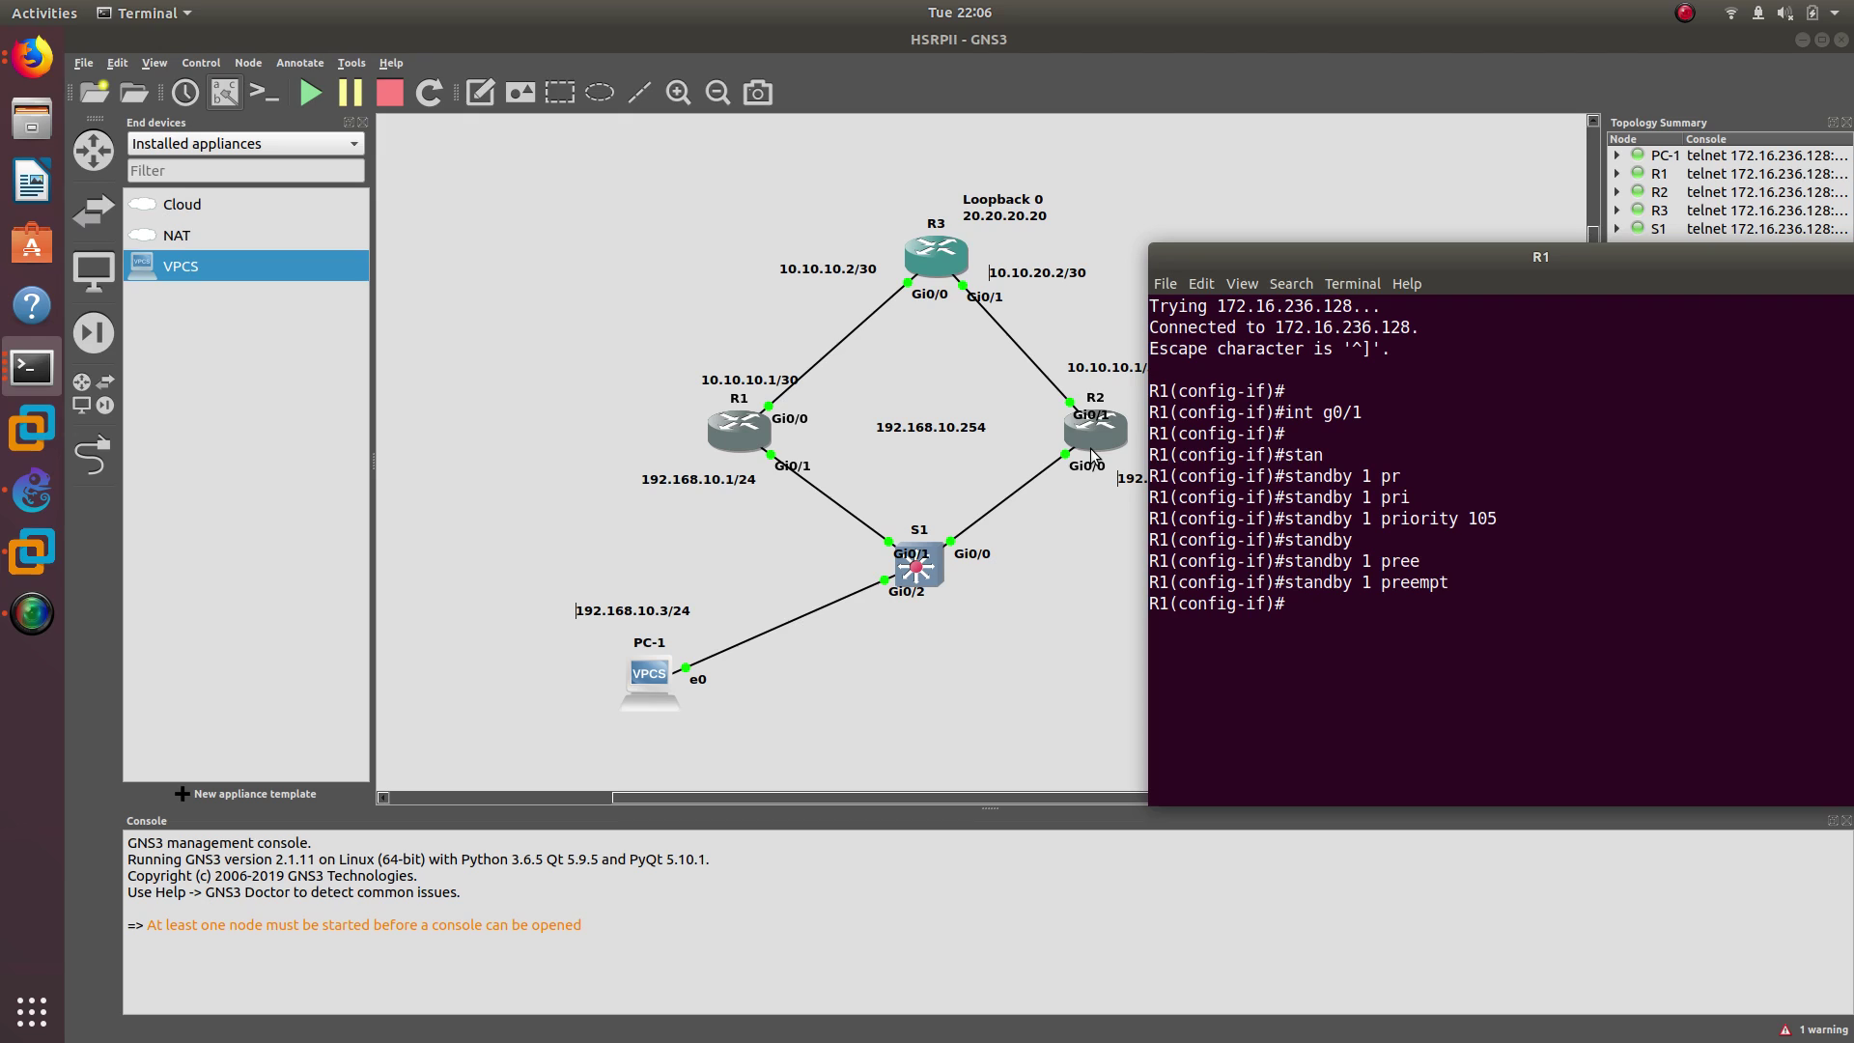
# Review the priority and preempt commands entered in R1's console.
pyautogui.click(1497, 503)
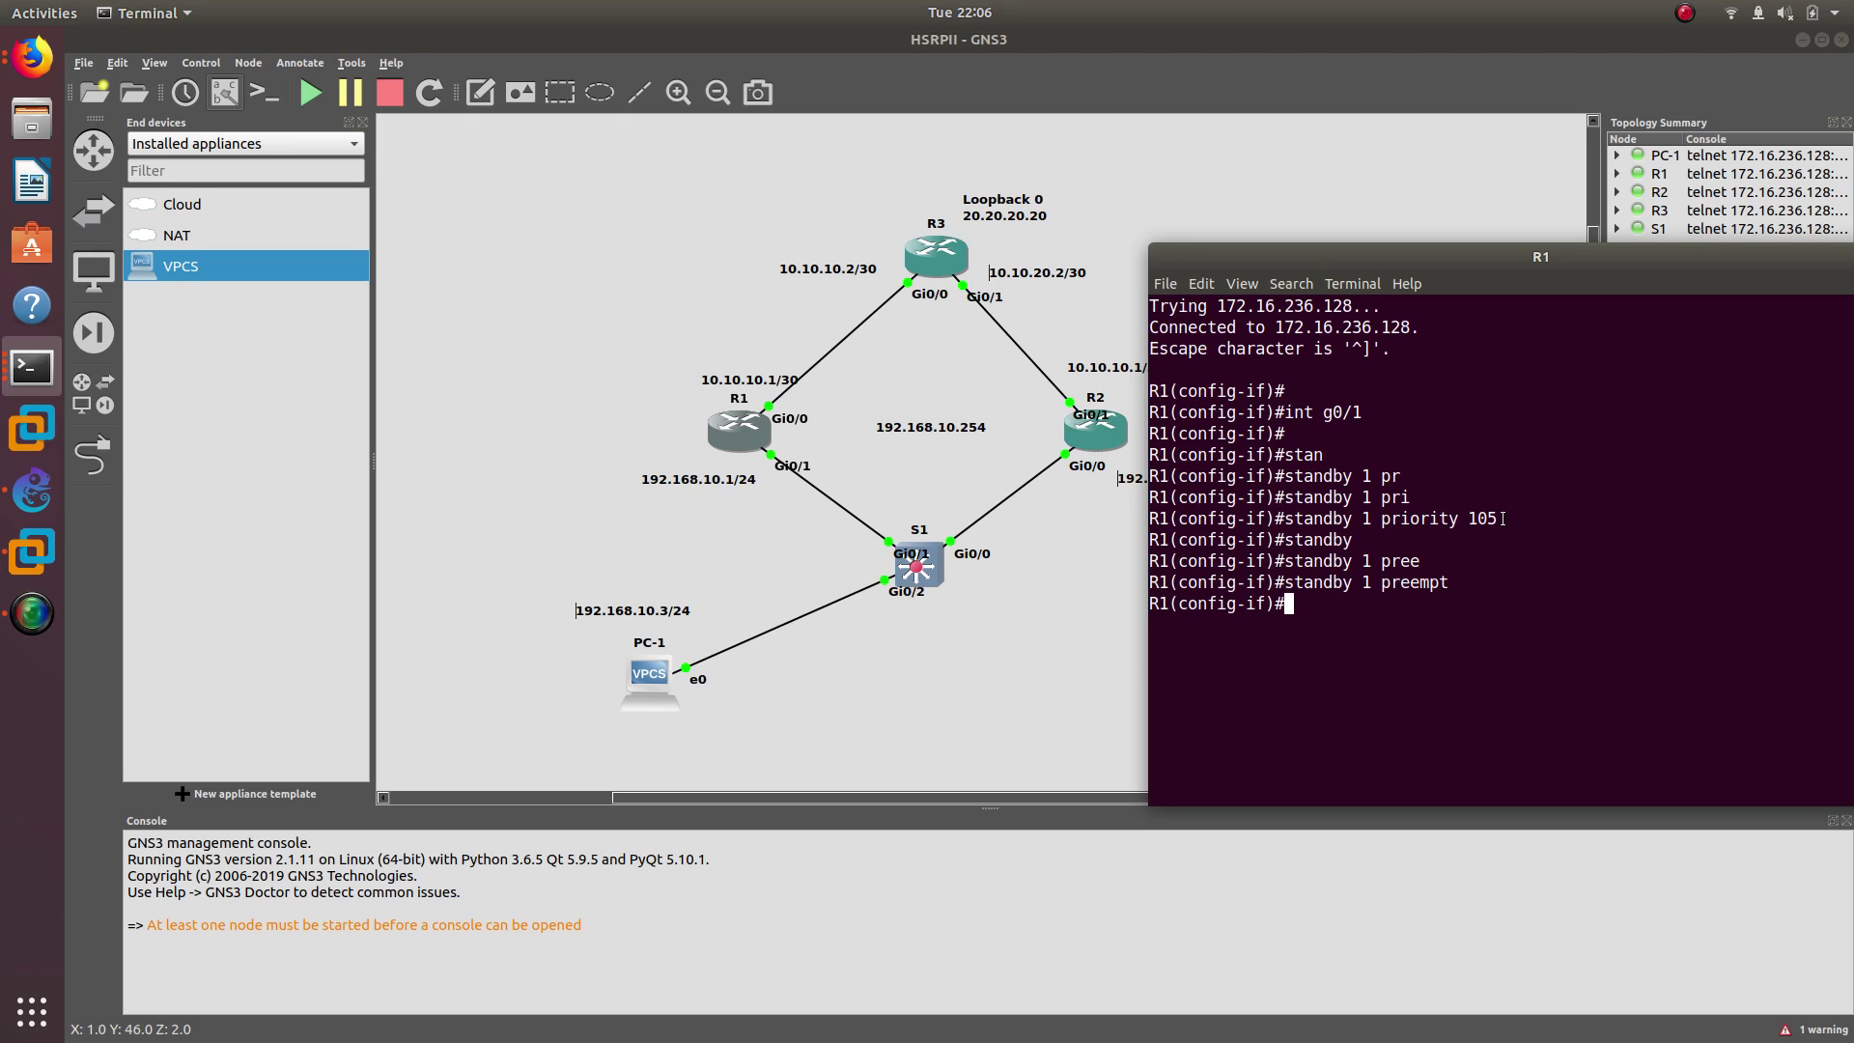
pyautogui.moveTo(1502, 518); pyautogui.dragTo(1295, 497)
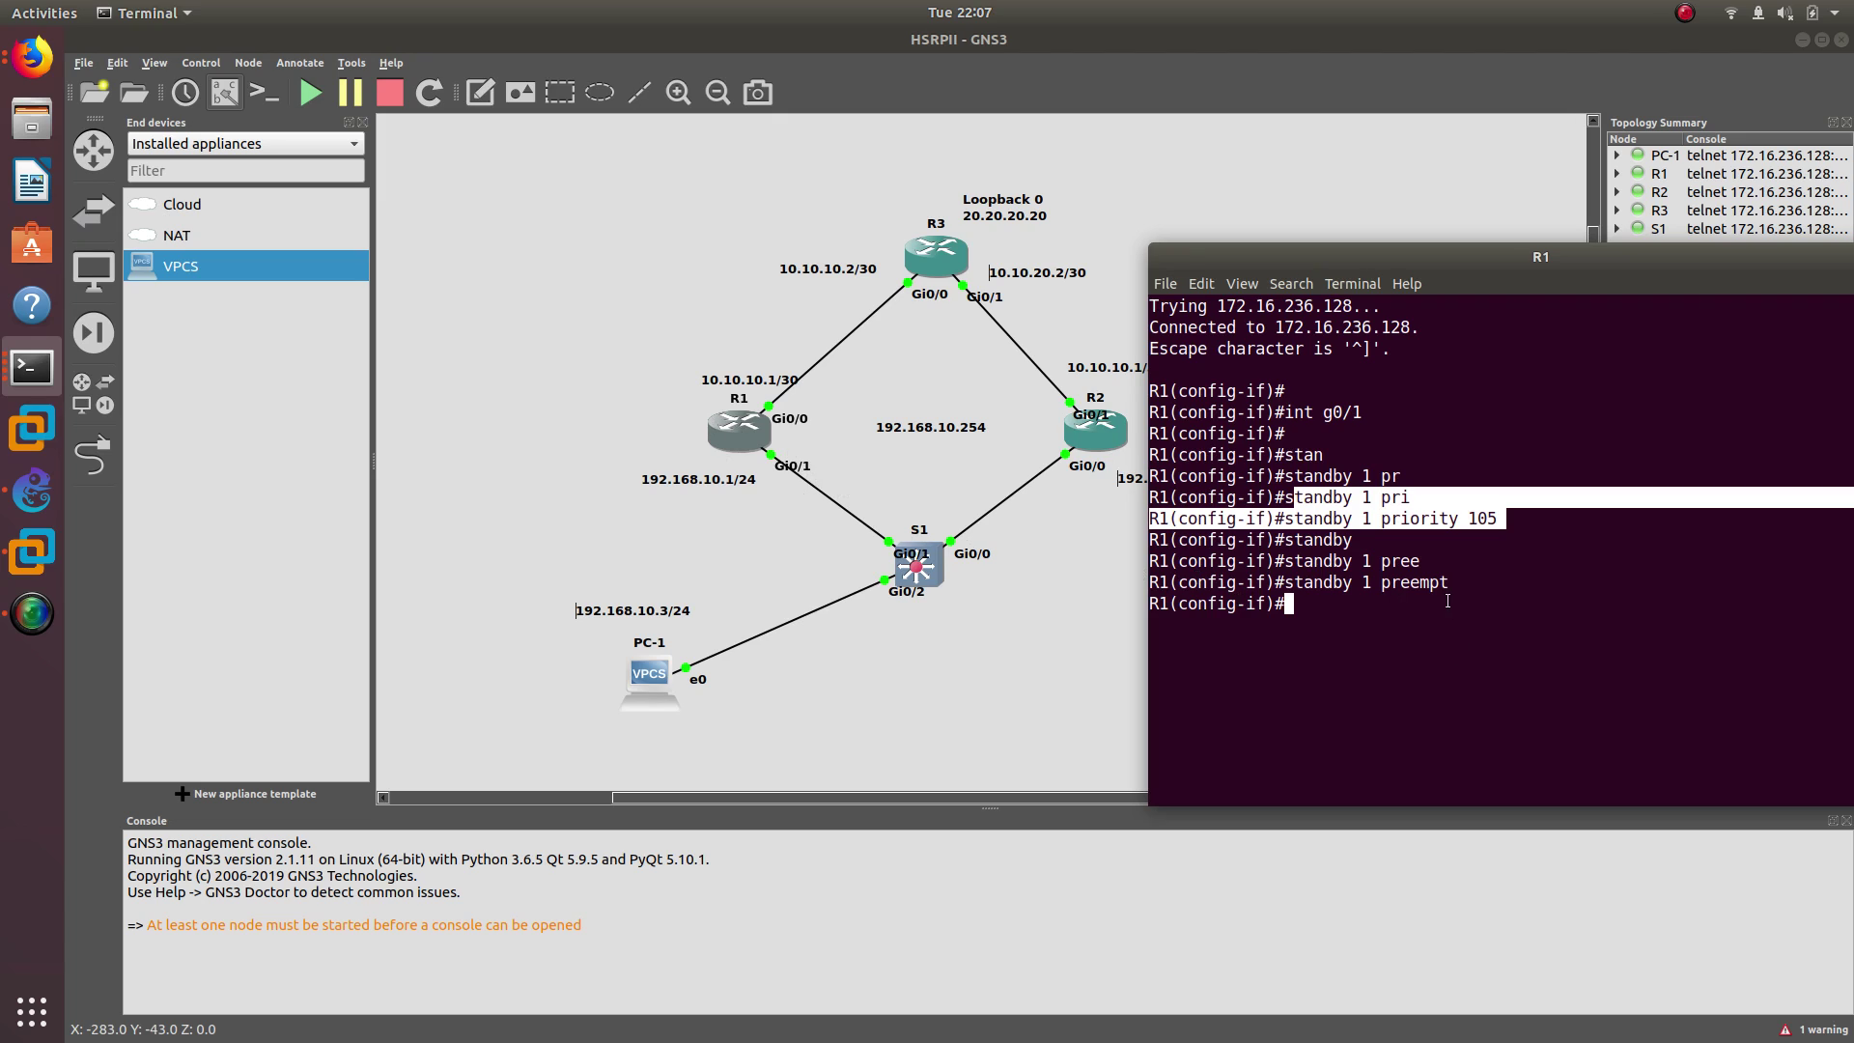
pyautogui.moveTo(1456, 583); pyautogui.dragTo(1379, 583)
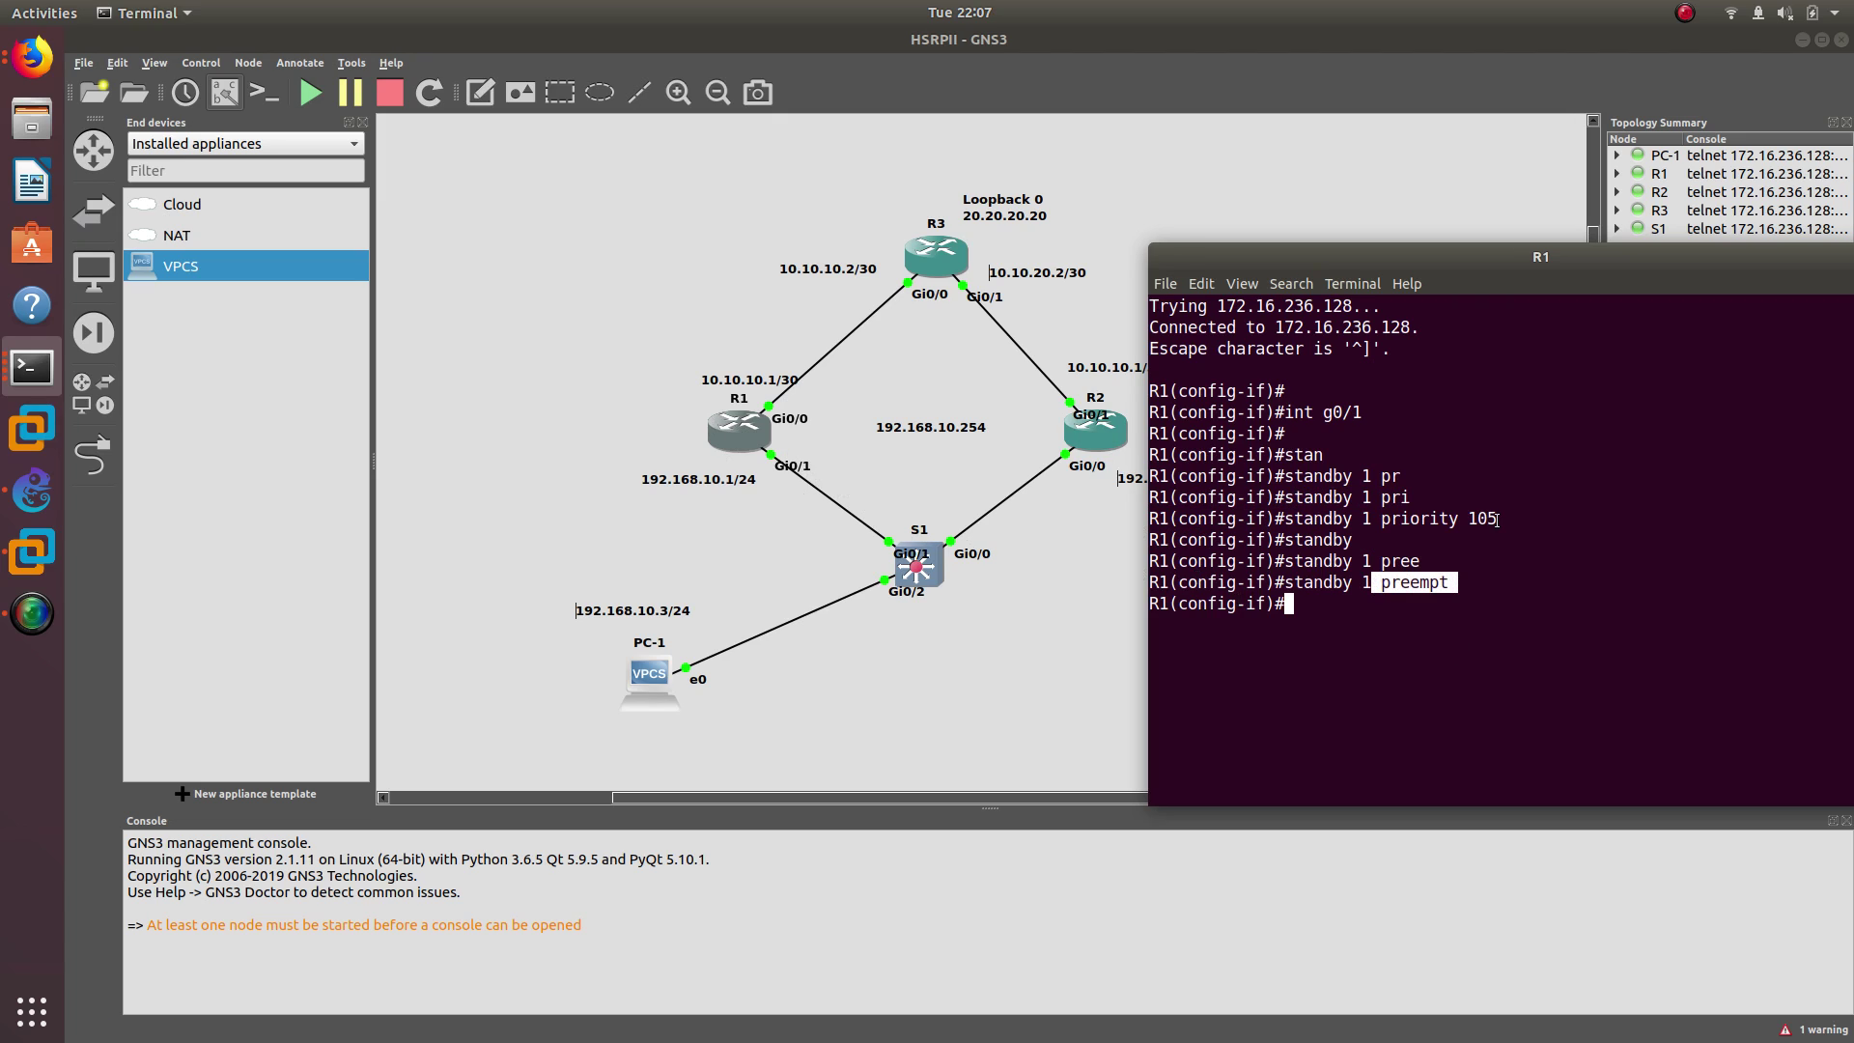
pyautogui.moveTo(1503, 519); pyautogui.dragTo(1383, 519)
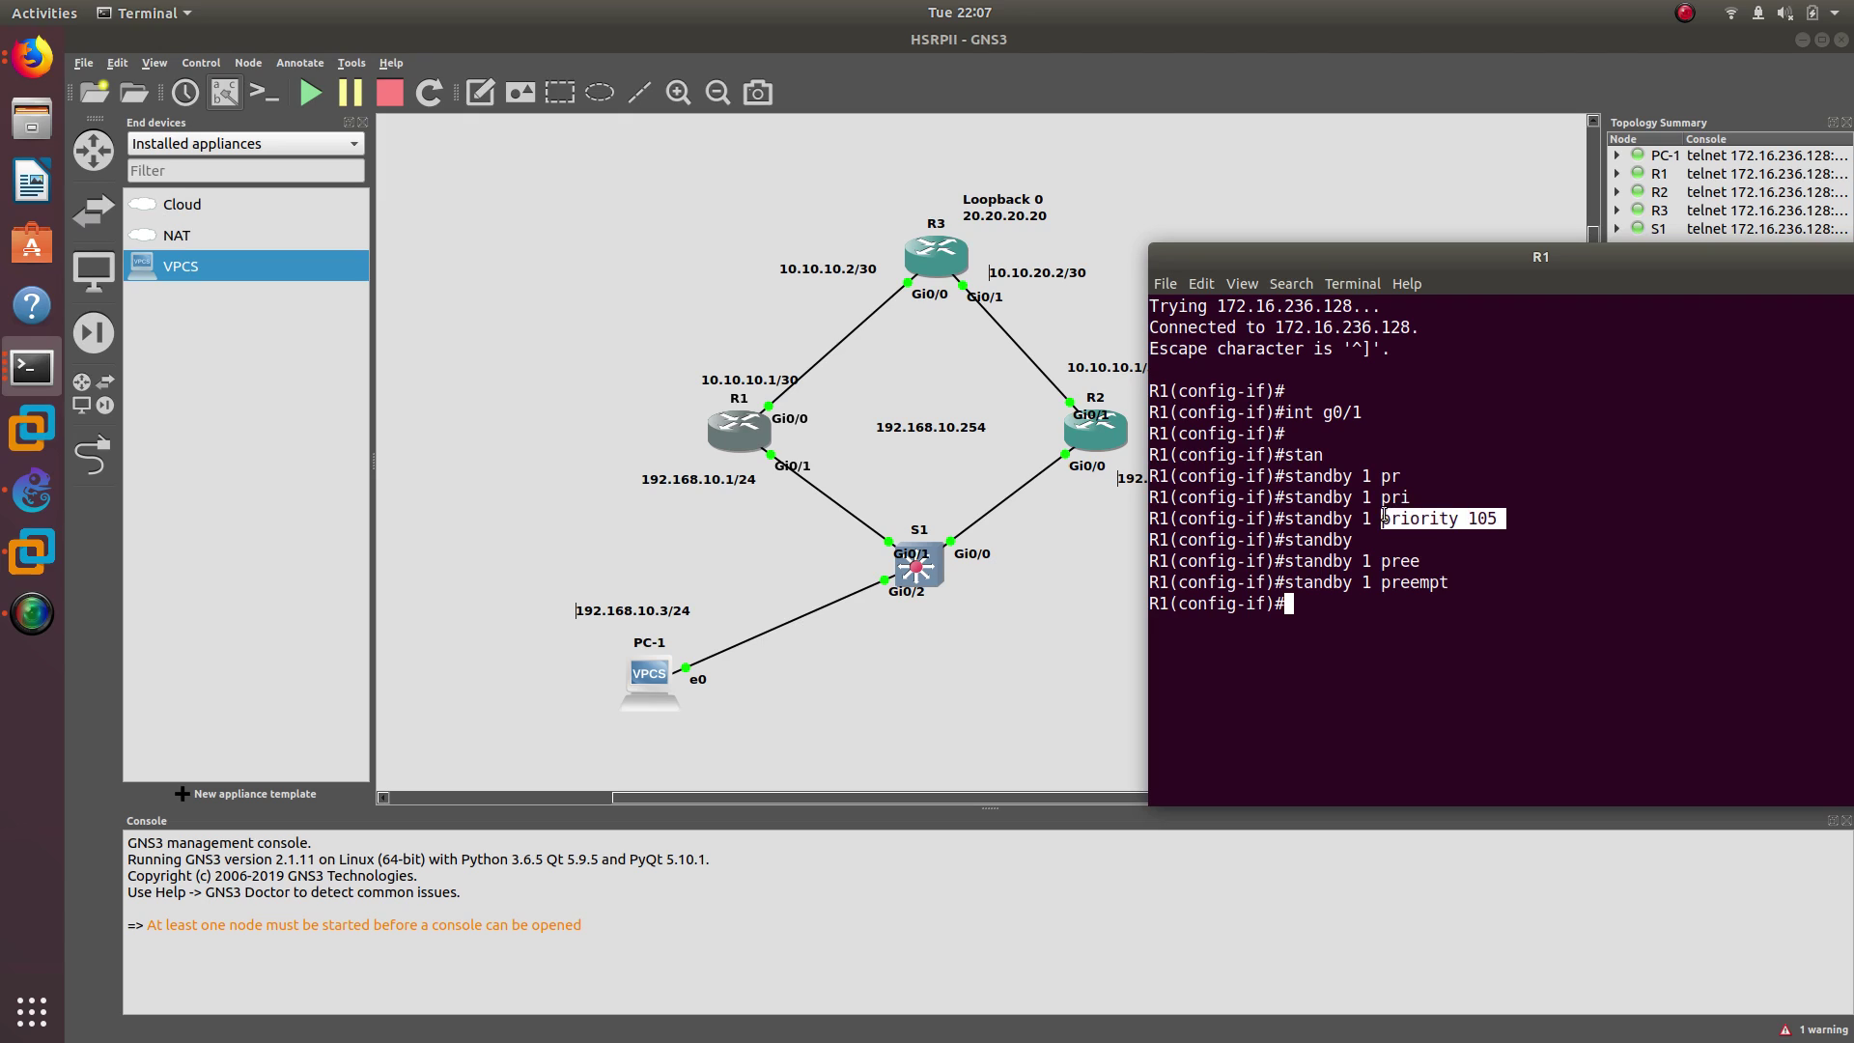
pyautogui.click(1356, 607)
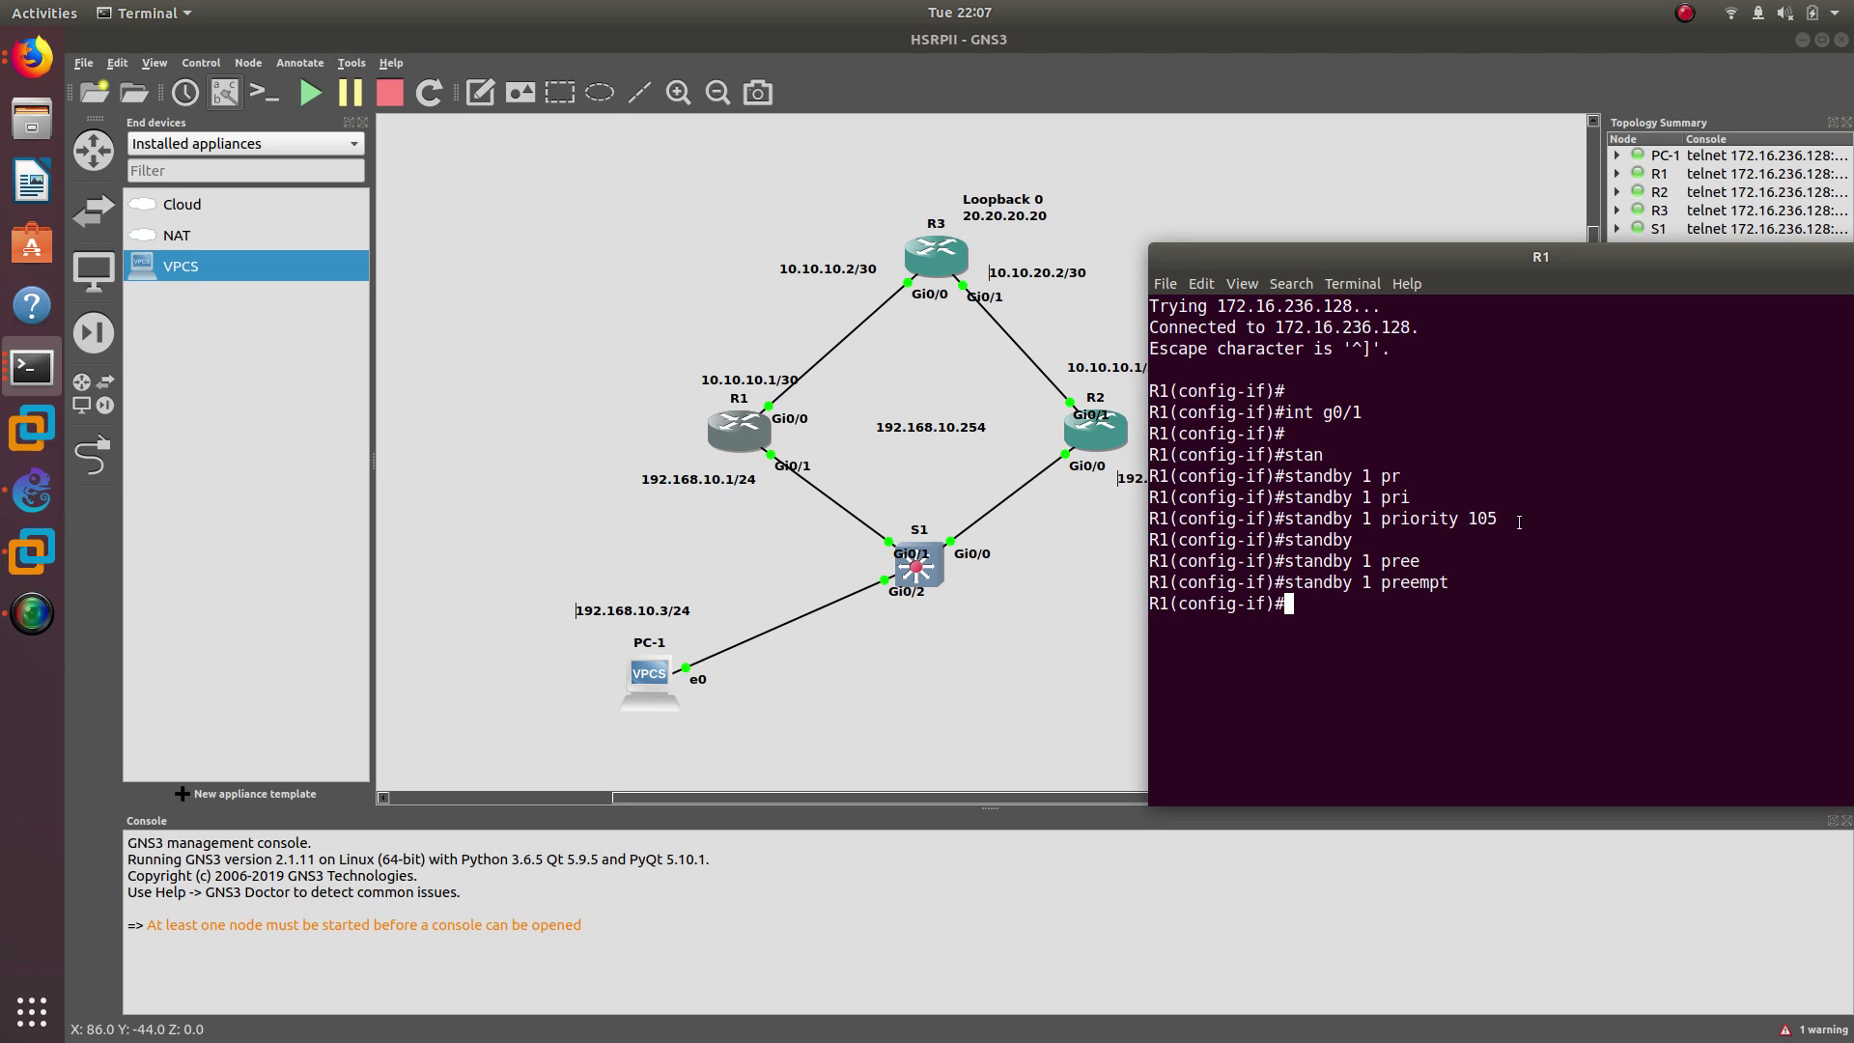
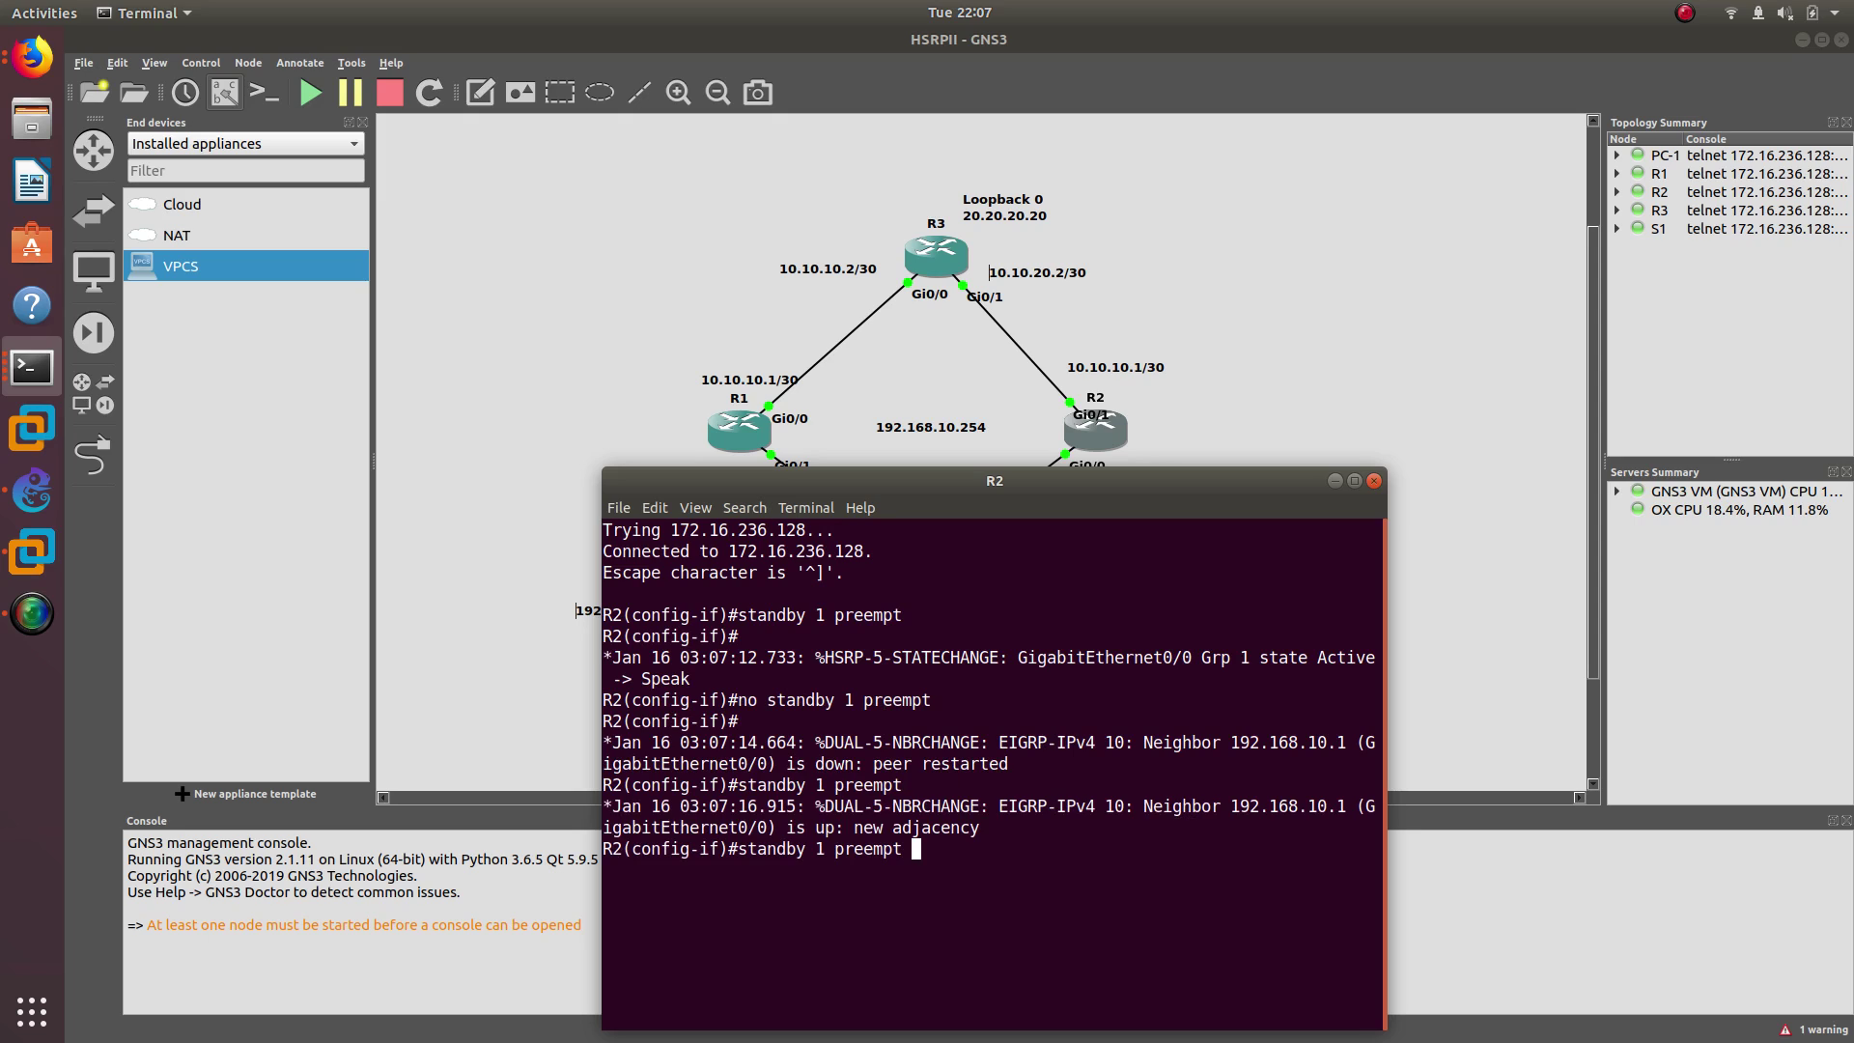
# Display R2's HSRP status with "do show standby" and check the latest state-change message beside the topology.
pyautogui.press('Up')
pyautogui.press('Up')
pyautogui.press('Up')
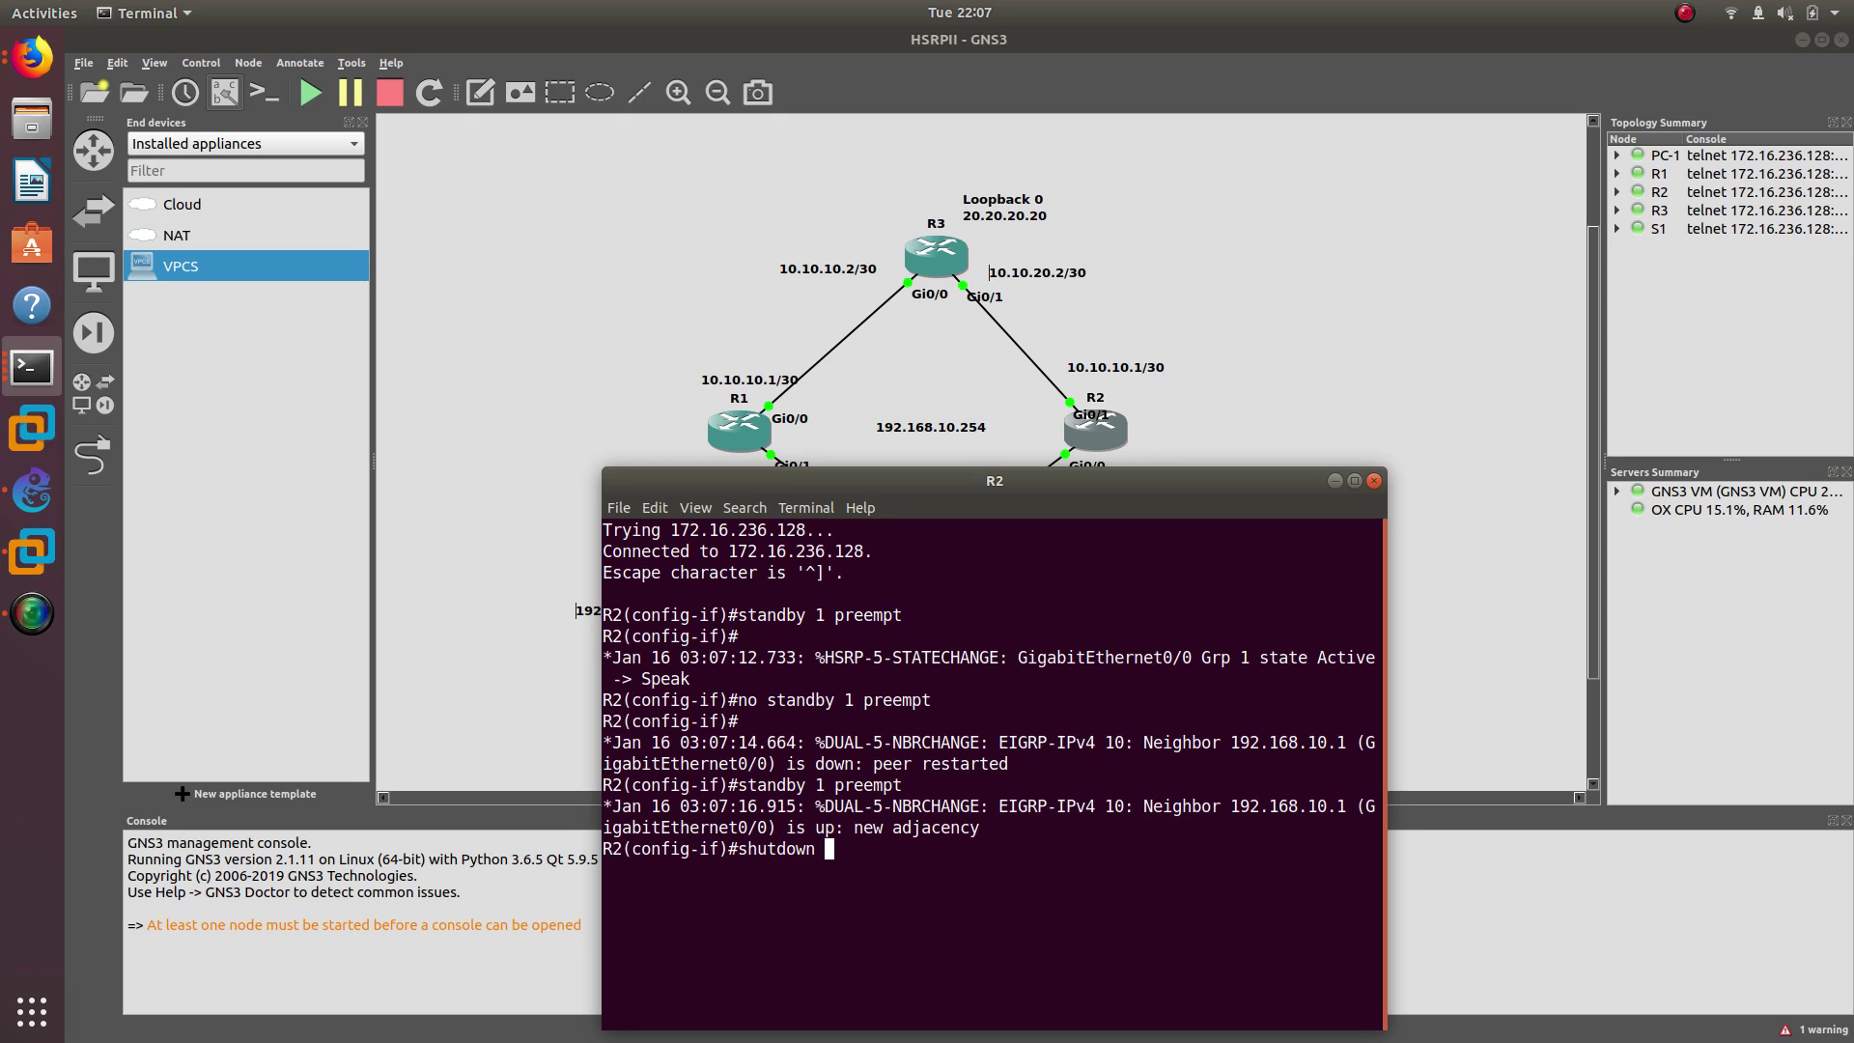
pyautogui.press('Down')
pyautogui.press('Down')
pyautogui.press('Down')
pyautogui.press('Up')
pyautogui.press('Up')
pyautogui.press('Up')
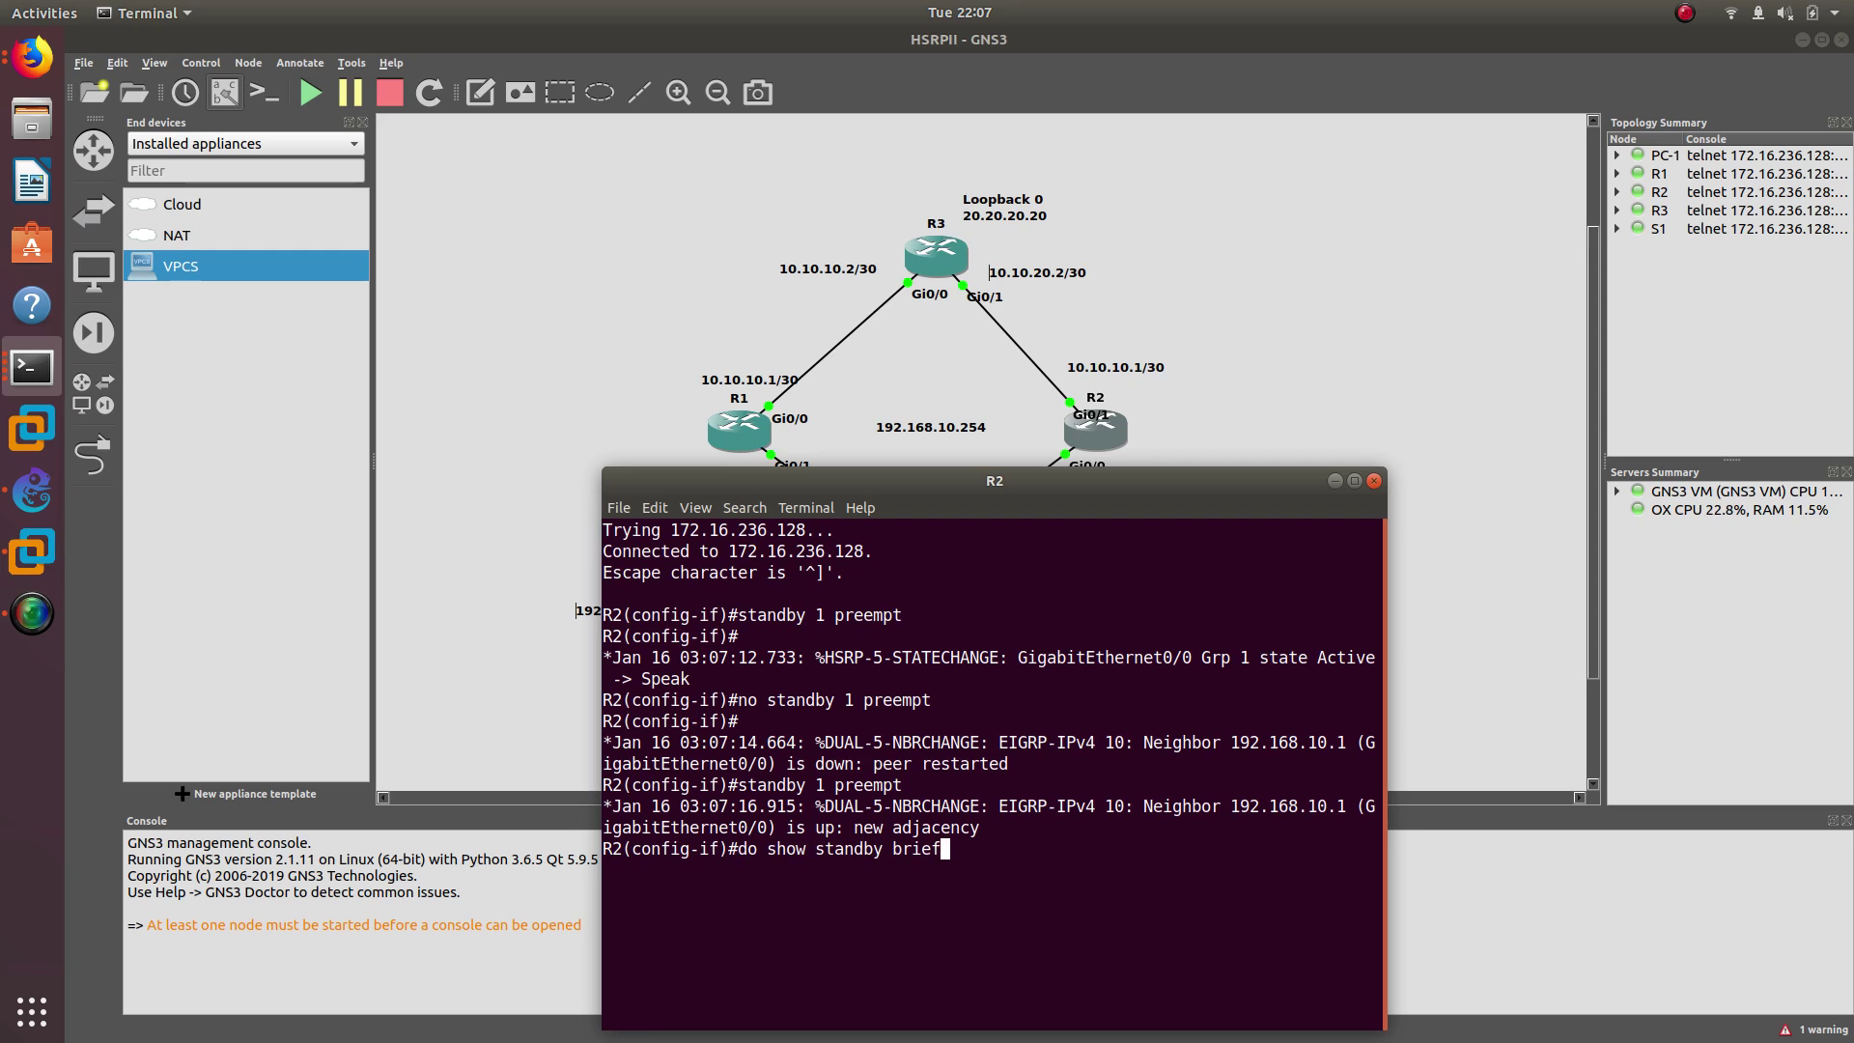
pyautogui.press('BackSpace')
pyautogui.press('BackSpace')
pyautogui.press('BackSpace')
pyautogui.press('BackSpace')
pyautogui.press('BackSpace')
pyautogui.press('BackSpace')
pyautogui.press('Return')
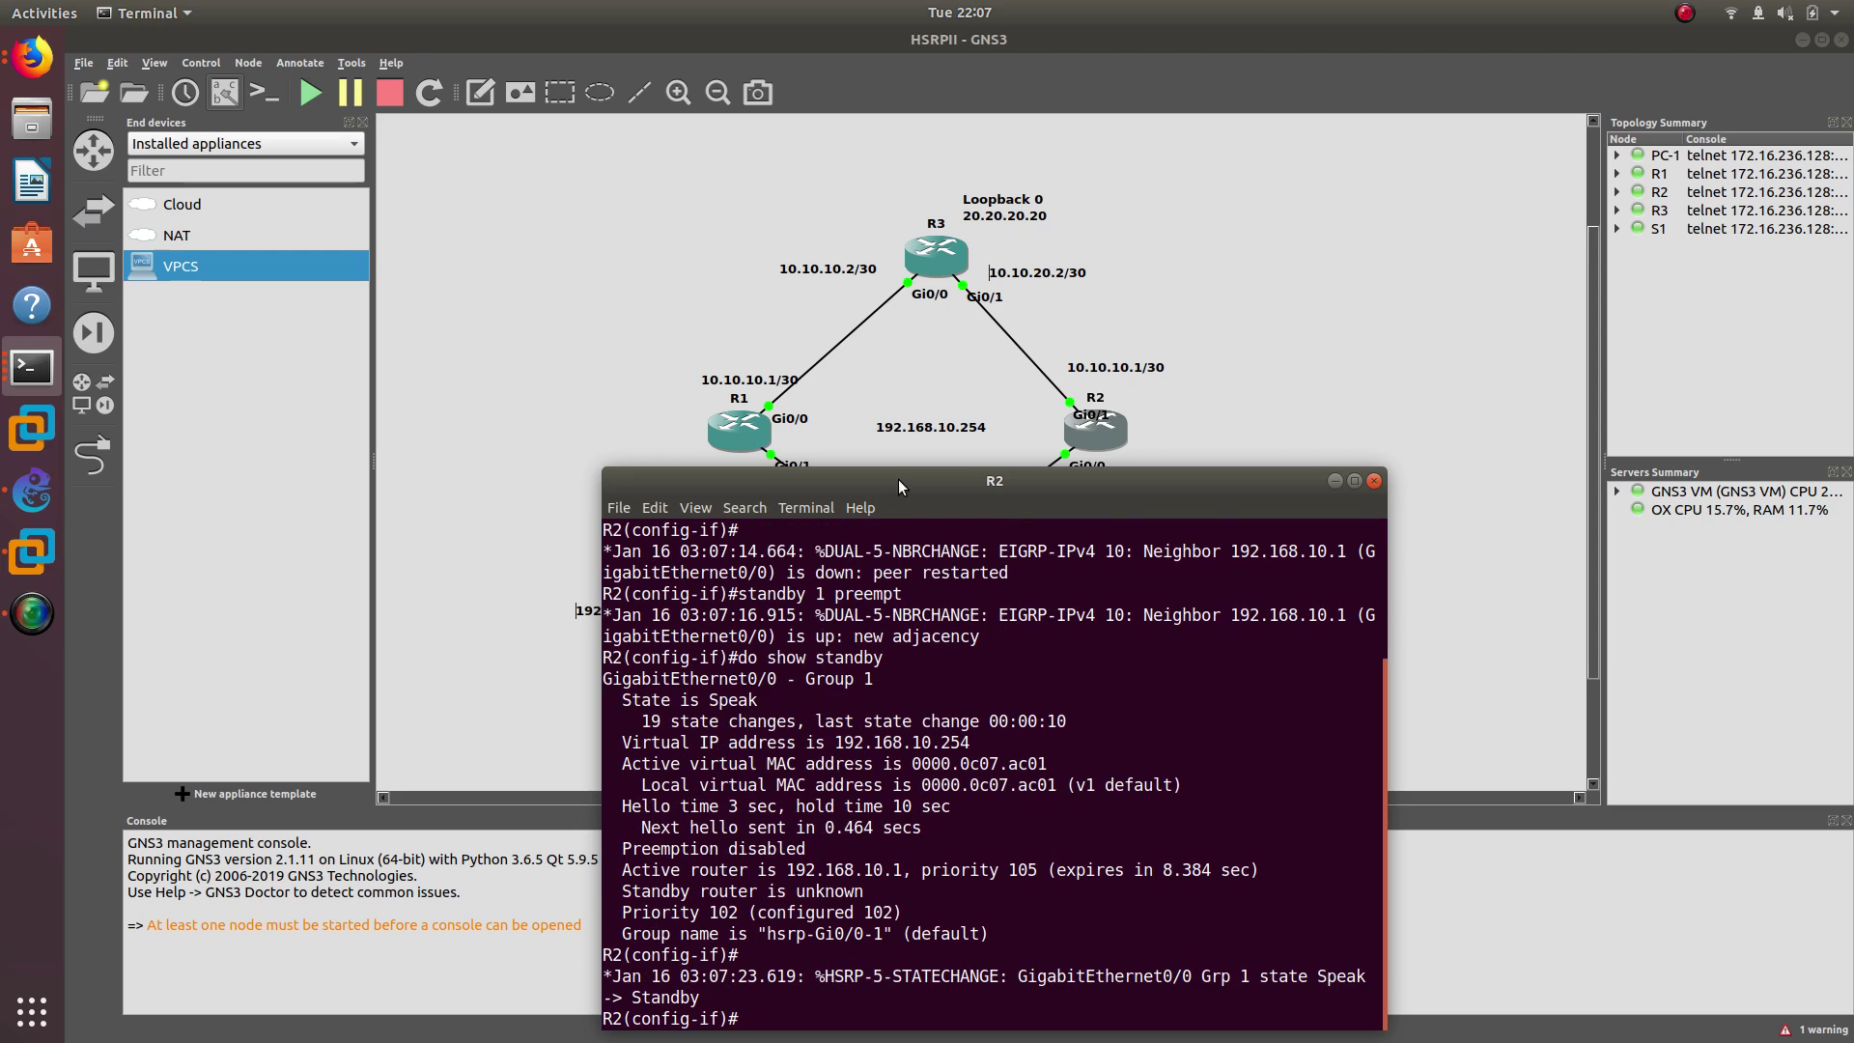
pyautogui.moveTo(920, 493); pyautogui.dragTo(1493, 275)
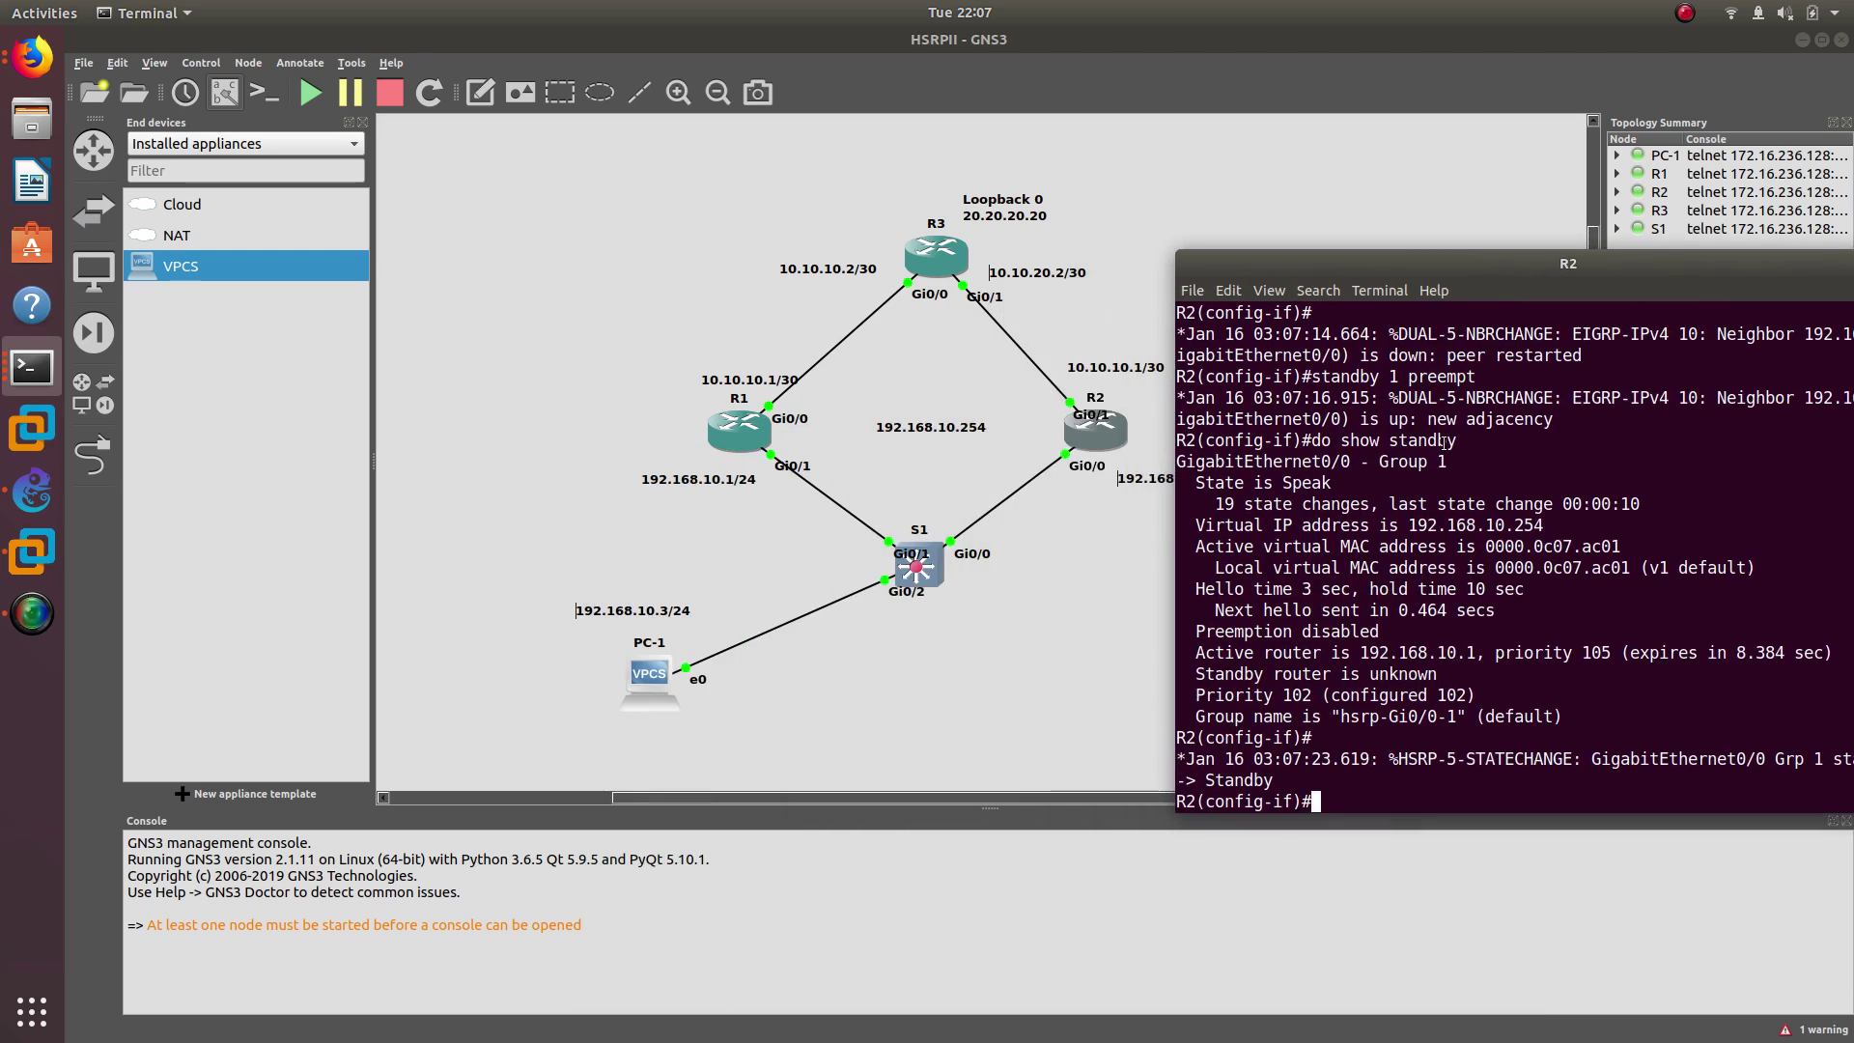
pyautogui.moveTo(1282, 775); pyautogui.dragTo(1215, 780)
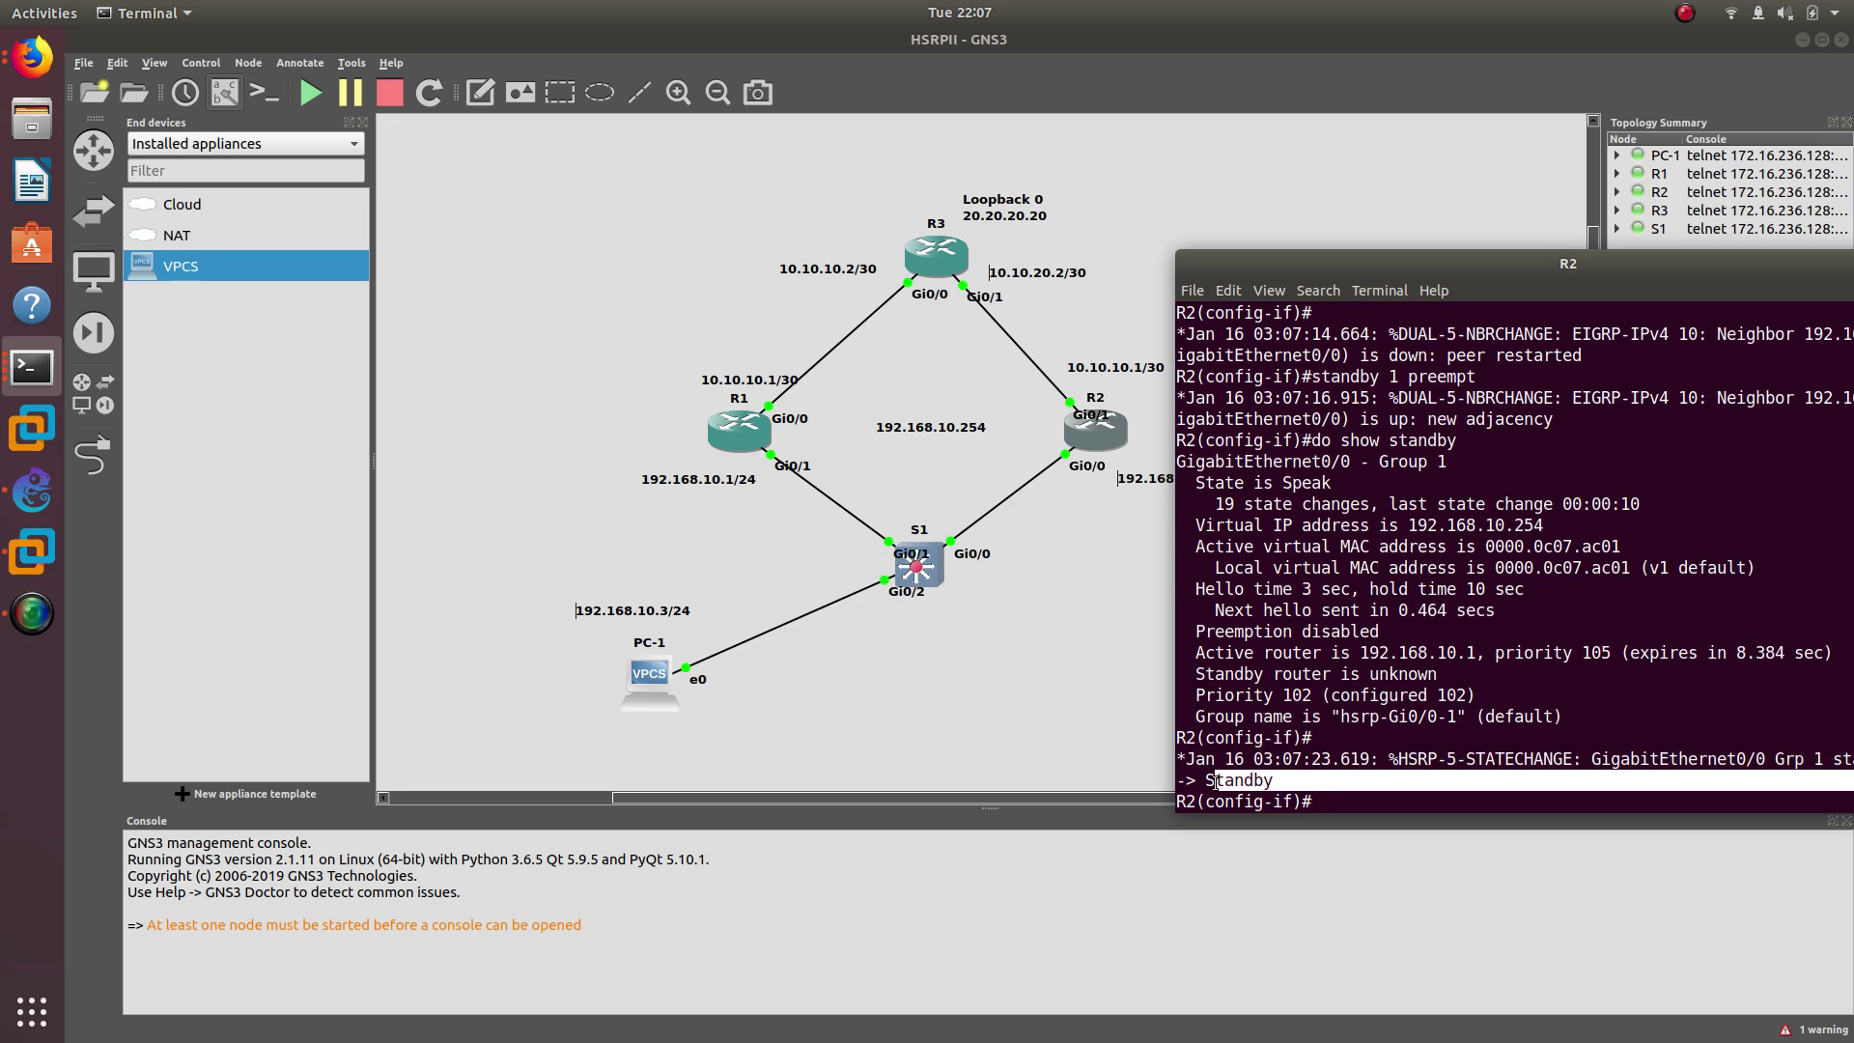
# Reopen R1's console, run "do show standby" and check the HSRP state of group 1.
pyautogui.doubleClick(755, 441)
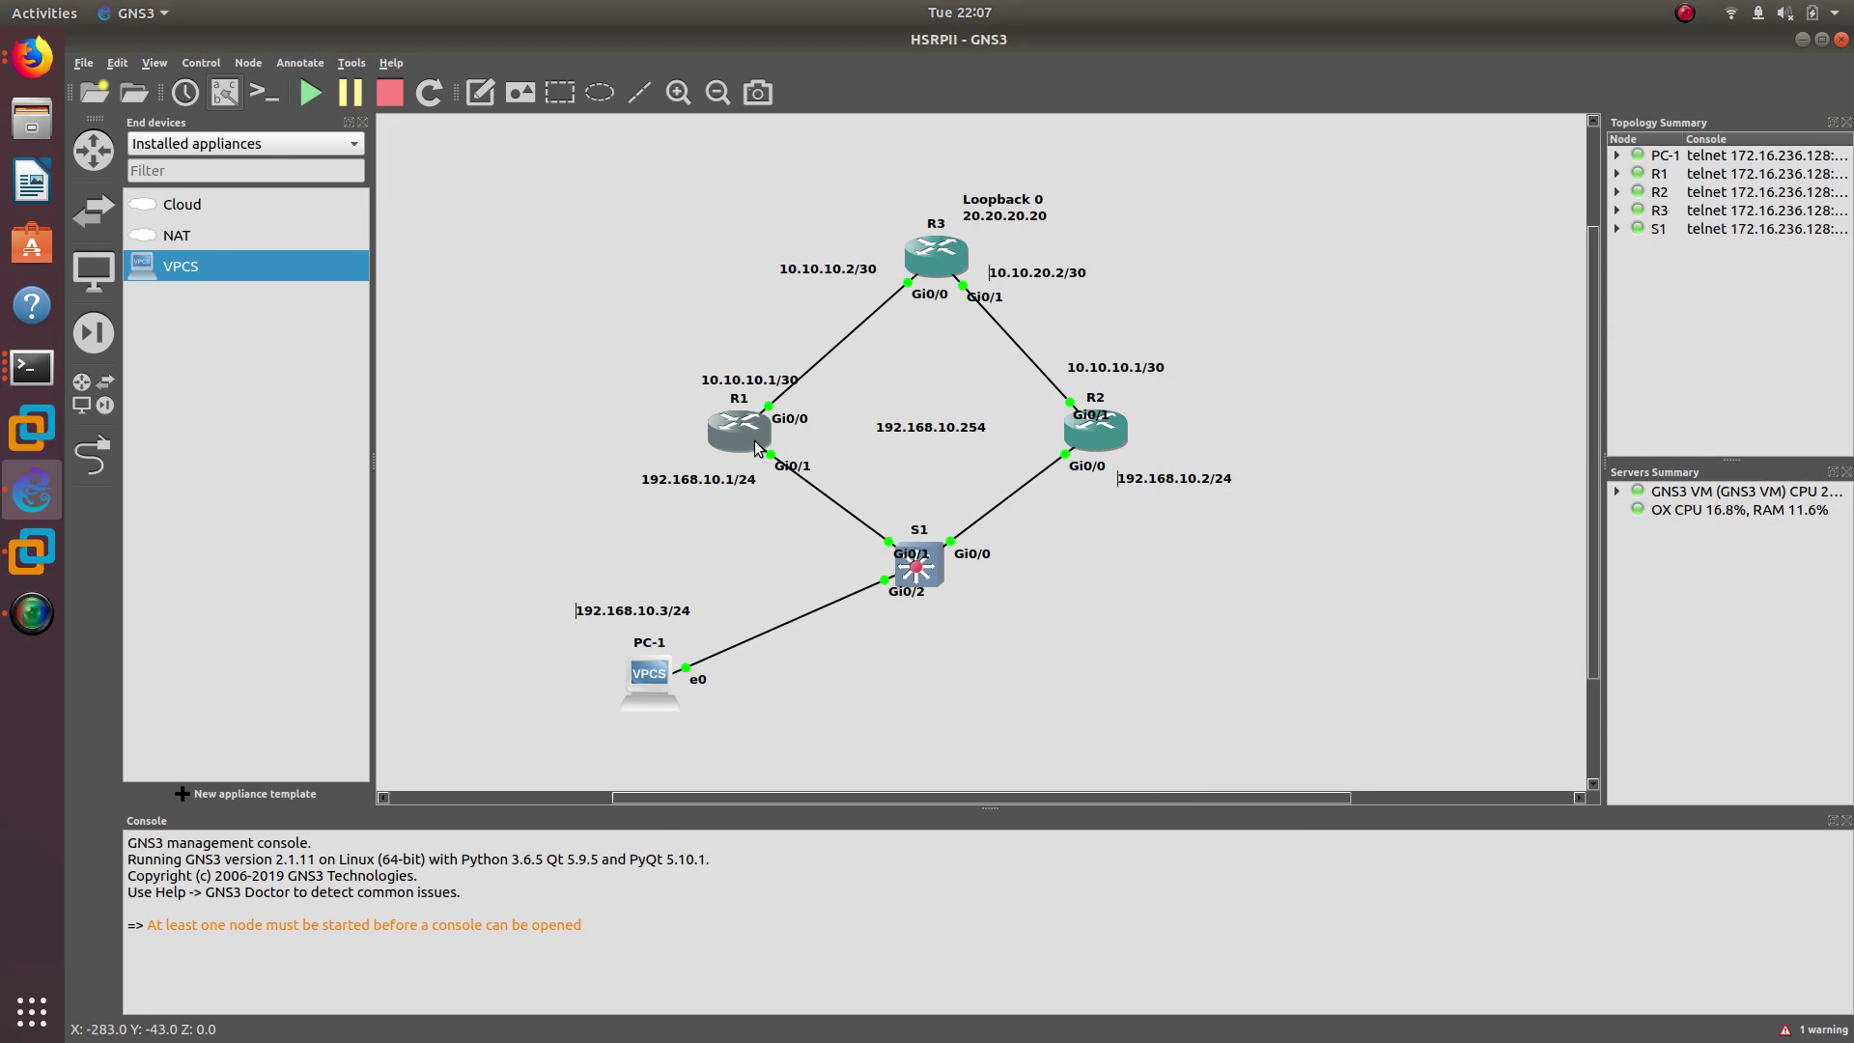
pyautogui.press('Return')
pyautogui.write('standby 1 preempt')
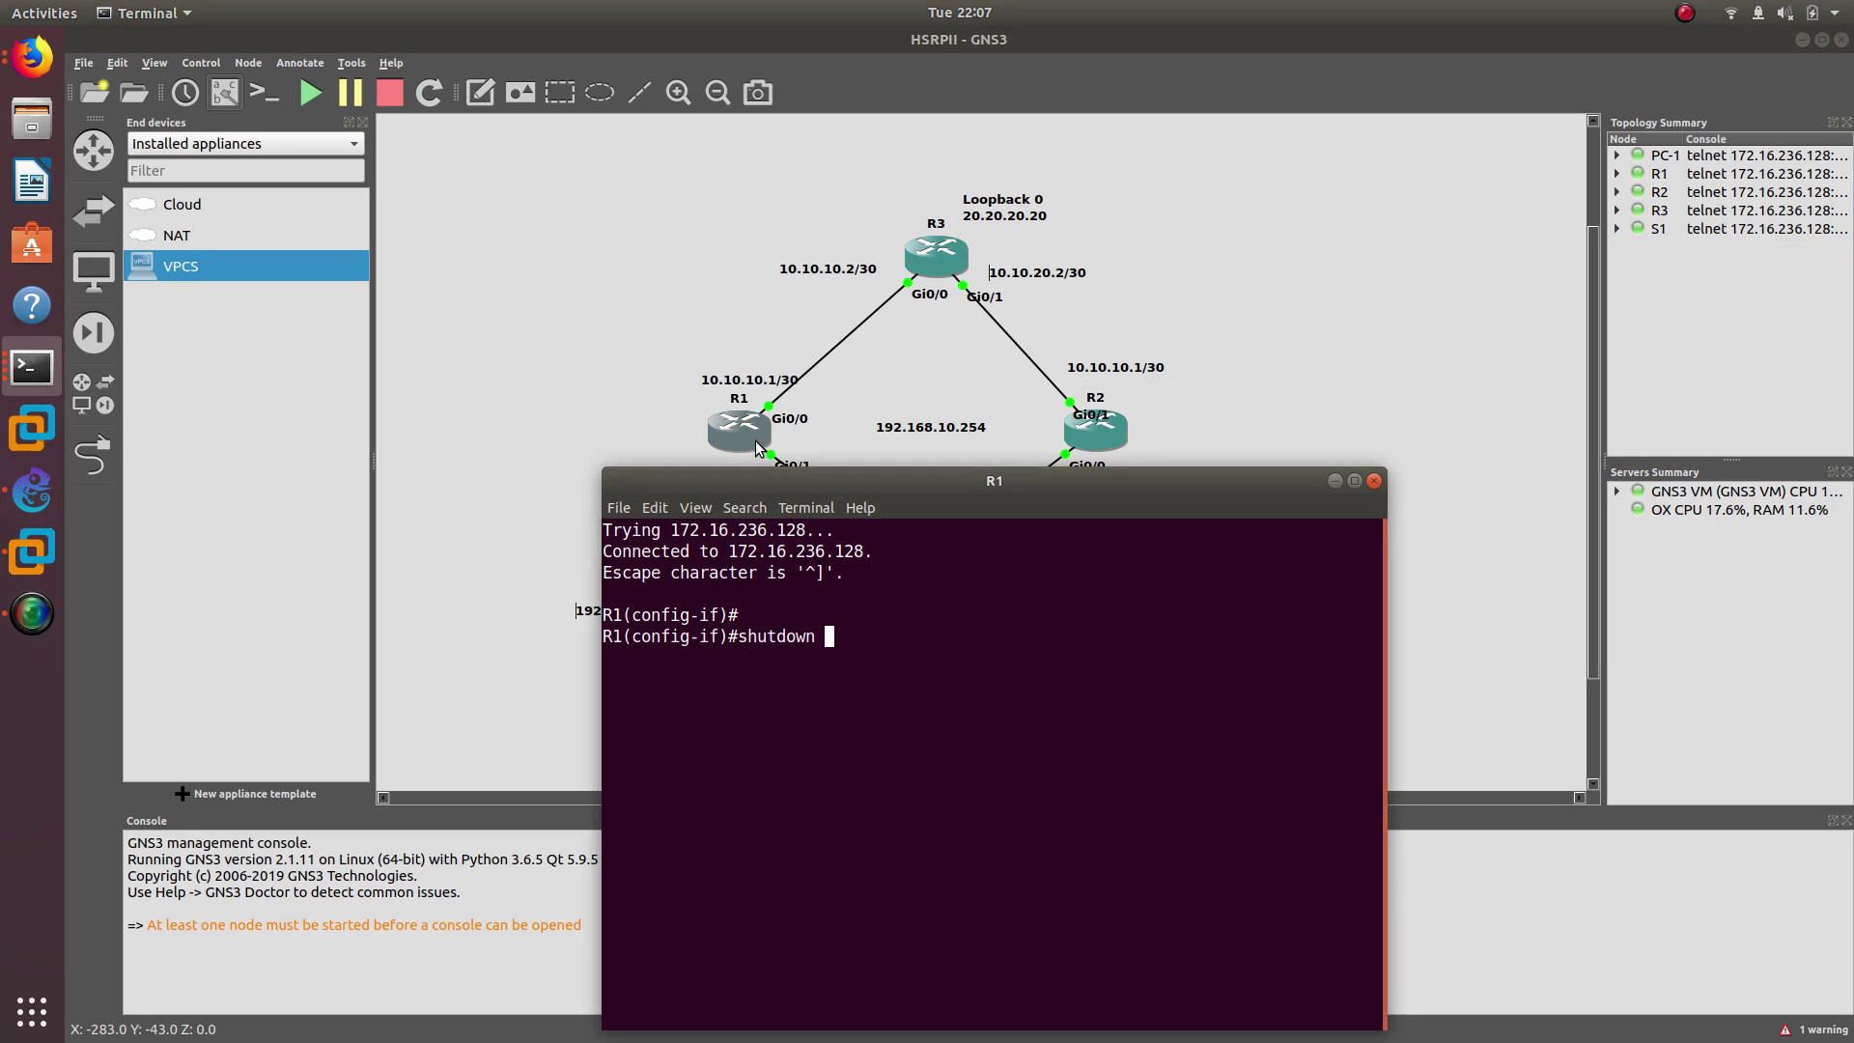
pyautogui.press('Up')
pyautogui.press('Up')
pyautogui.press('Up')
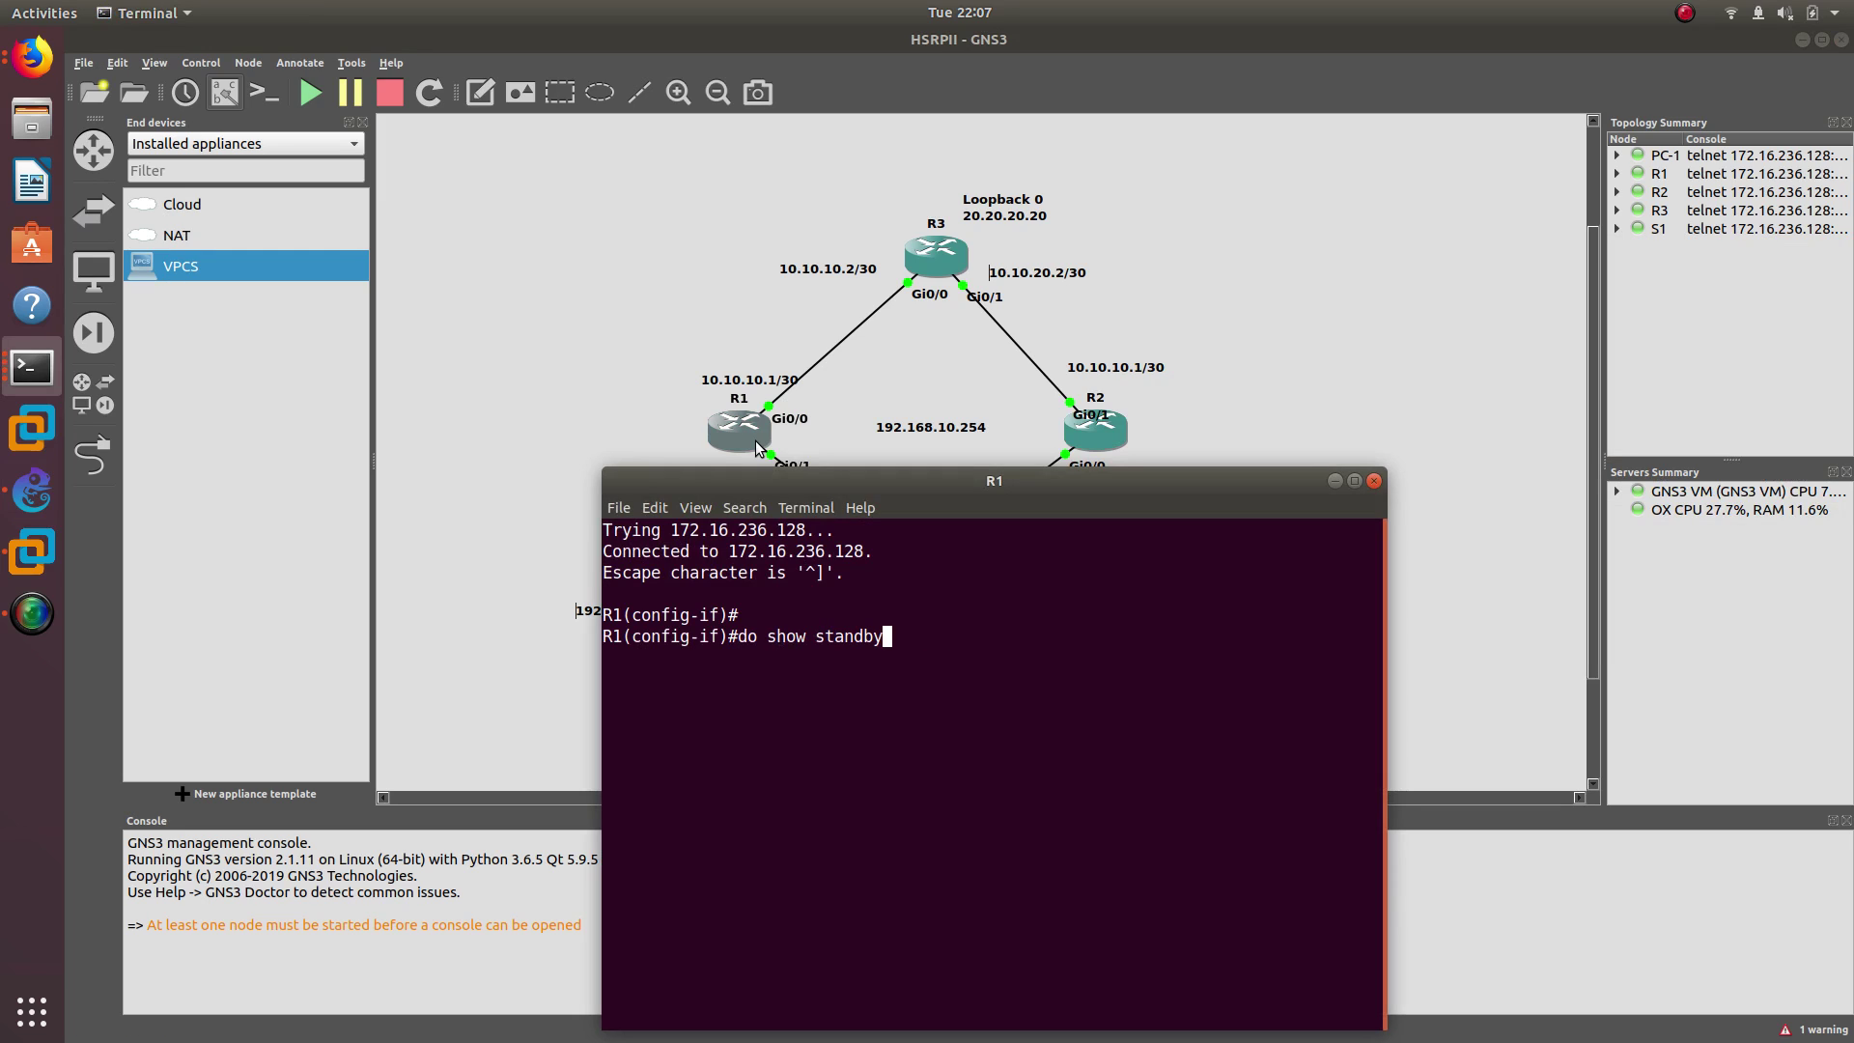
pyautogui.press('Return')
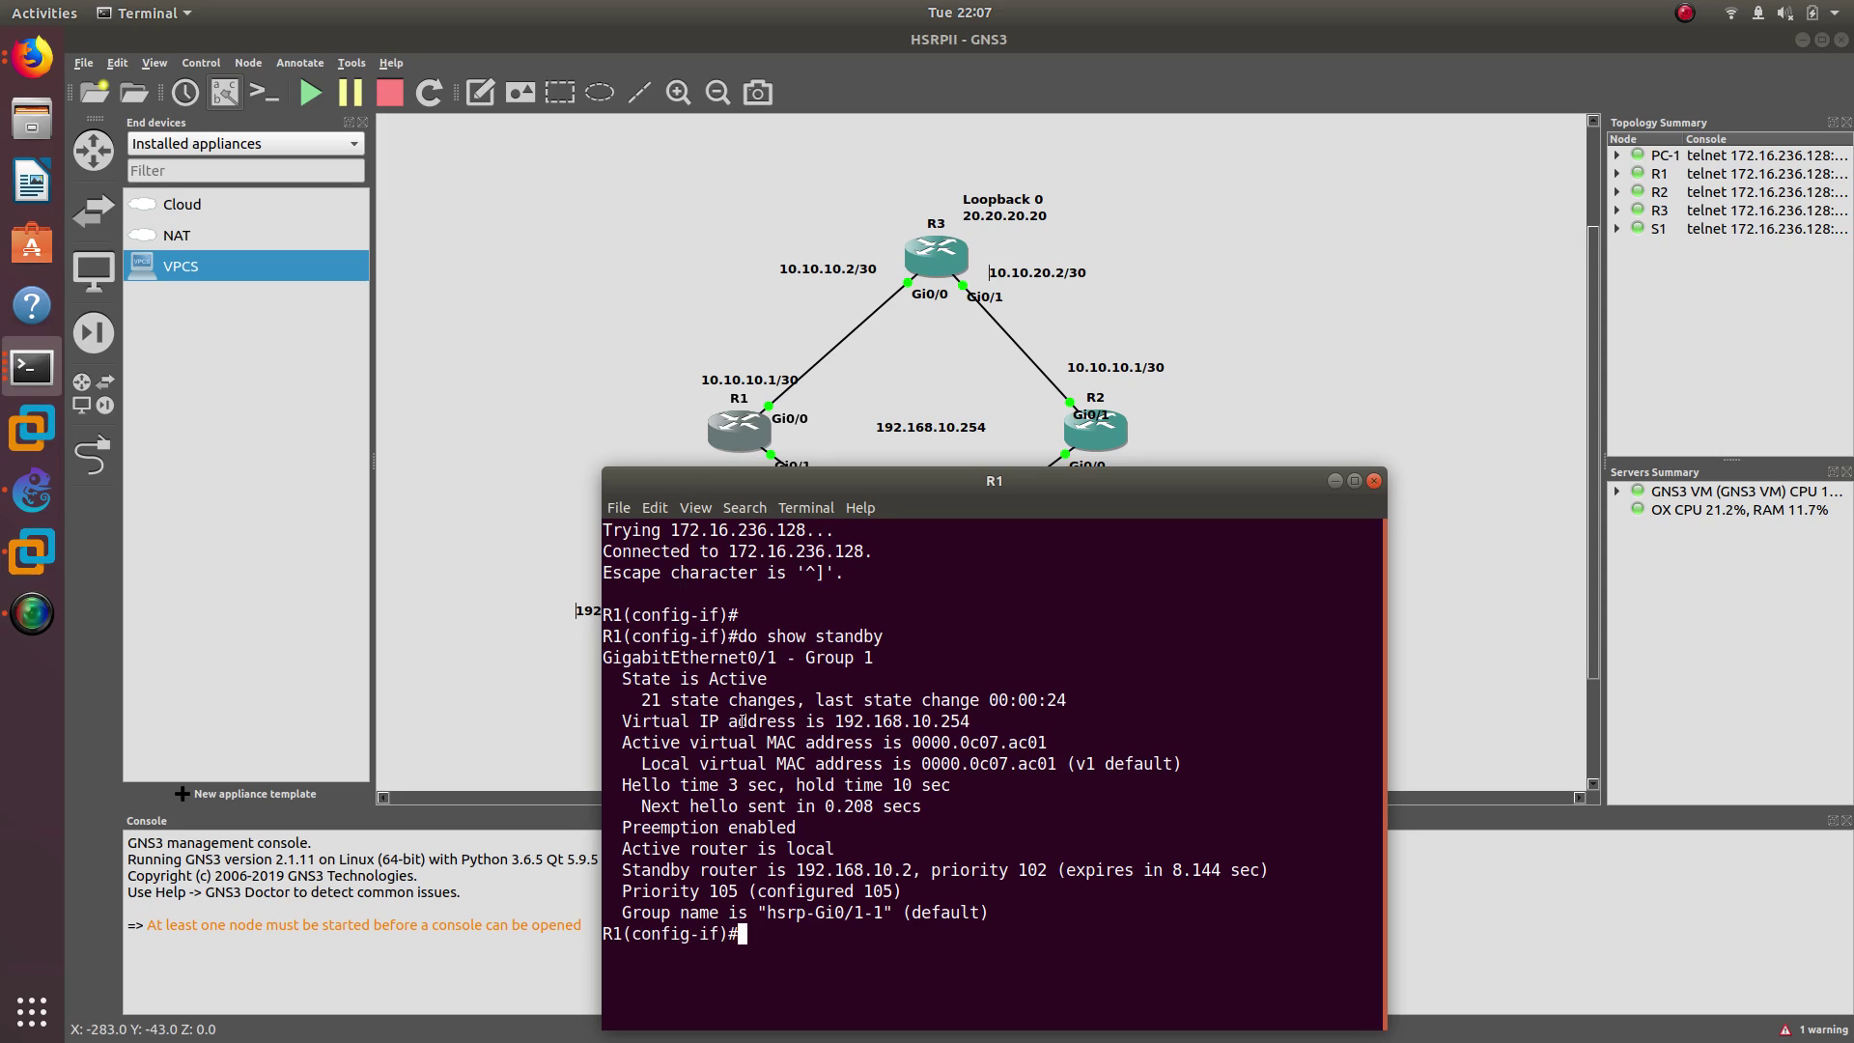
pyautogui.moveTo(773, 683); pyautogui.dragTo(722, 676)
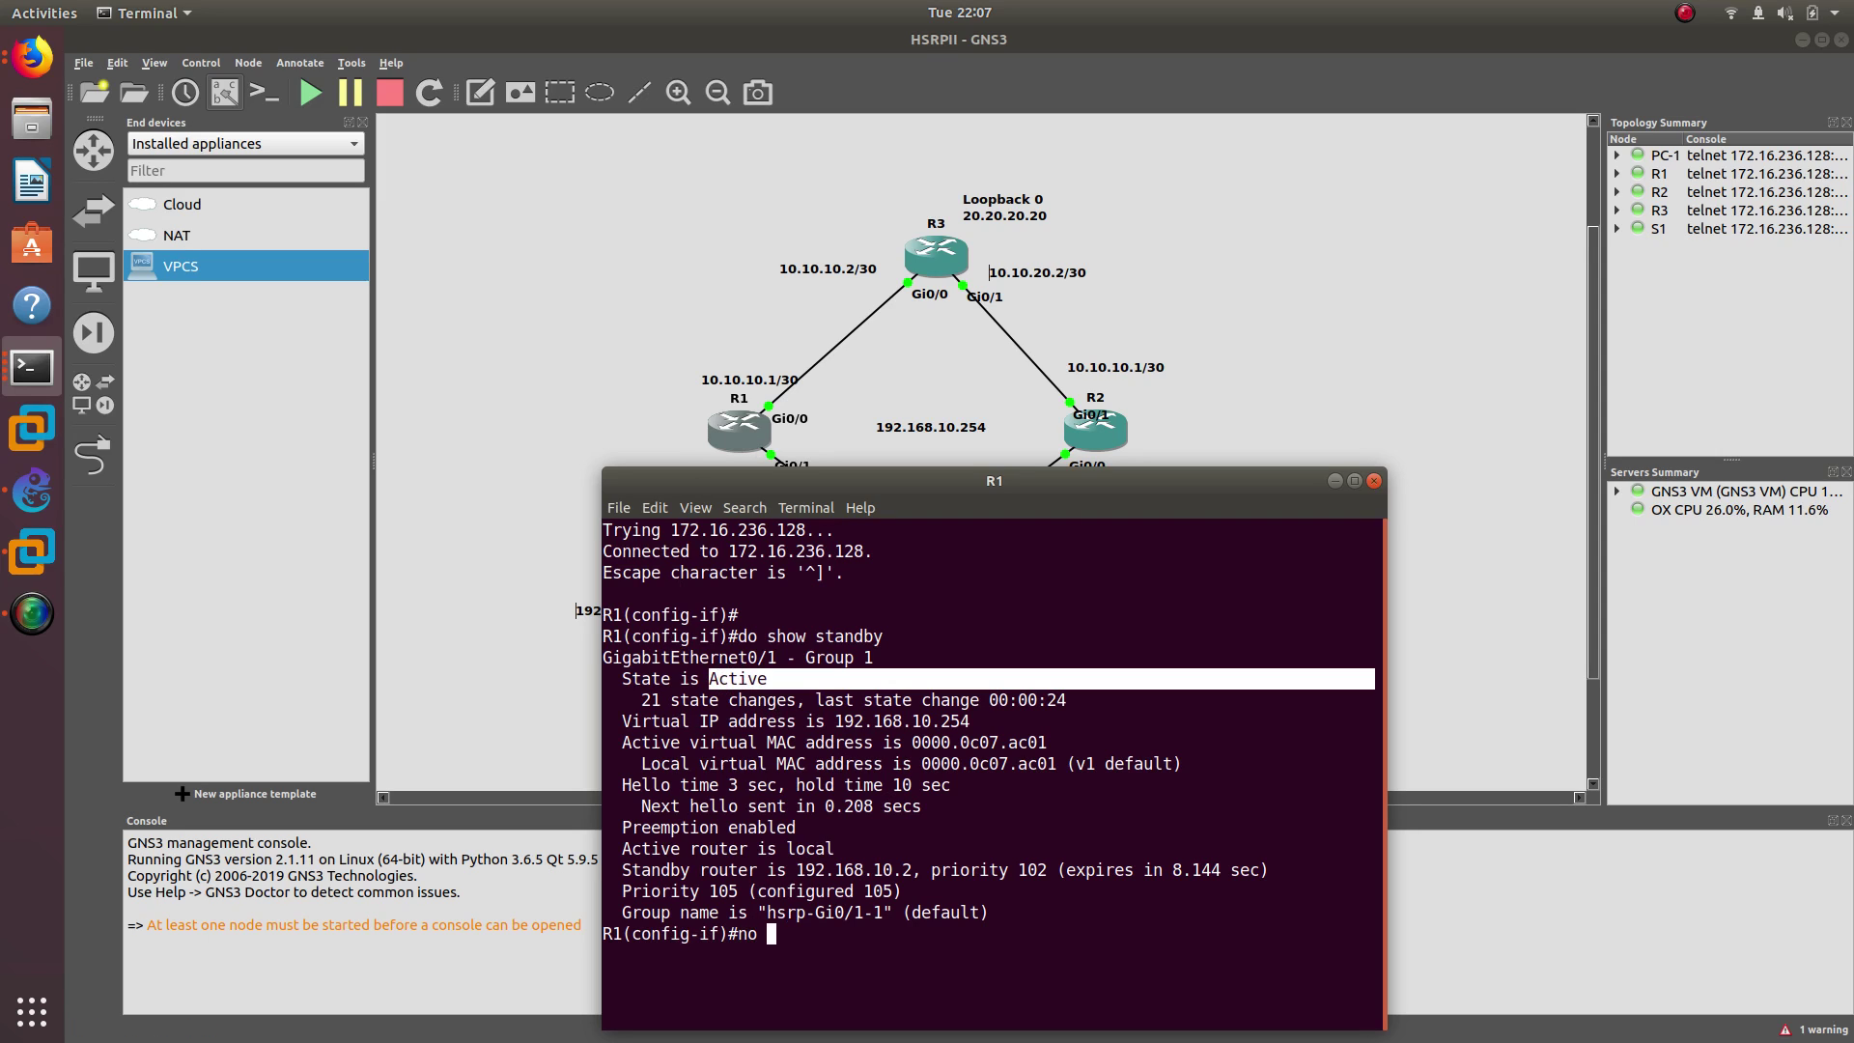
# Shut down R1's interface g0/1 with "shutdown" to trigger an HSRP failover.
pyautogui.write('shu')
pyautogui.press('Tab')
pyautogui.press('Return')
pyautogui.press('Return')
pyautogui.press('Return')
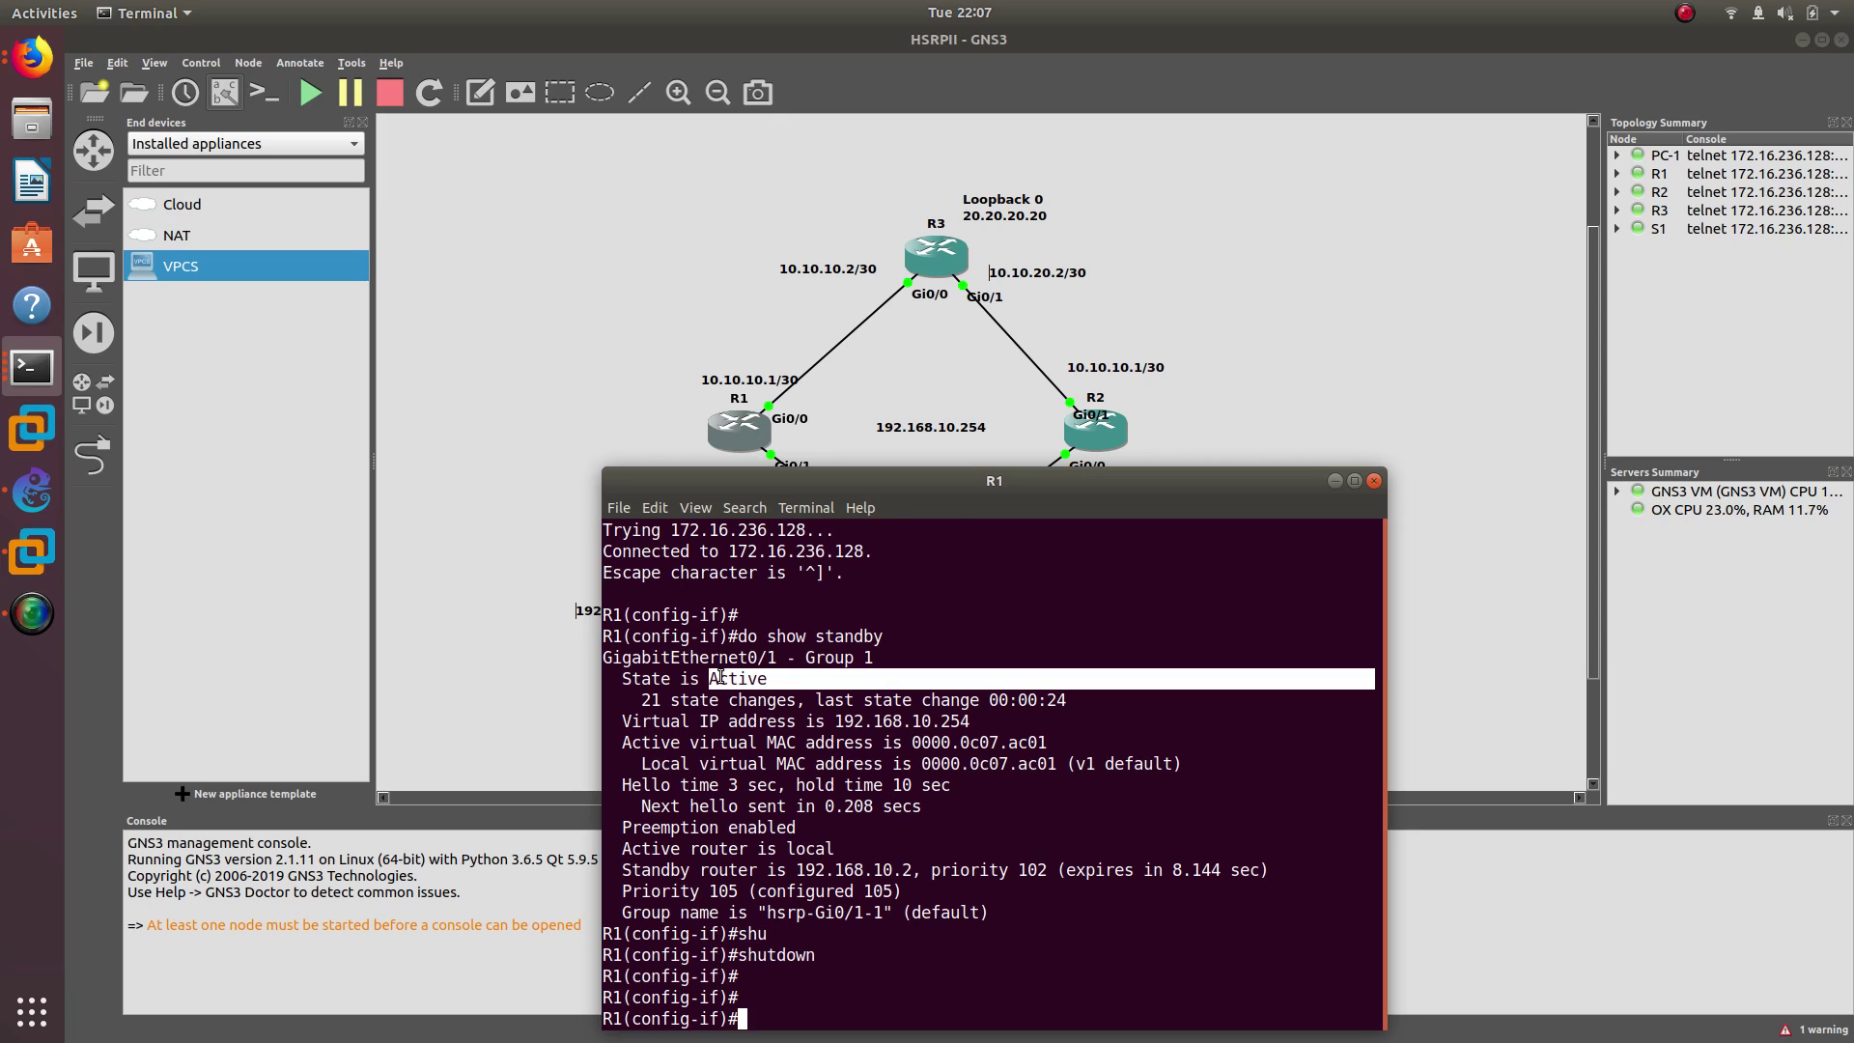
# Open R2's console, run "do show standby brief" and check the State value for Gi0/0.
pyautogui.doubleClick(1115, 435)
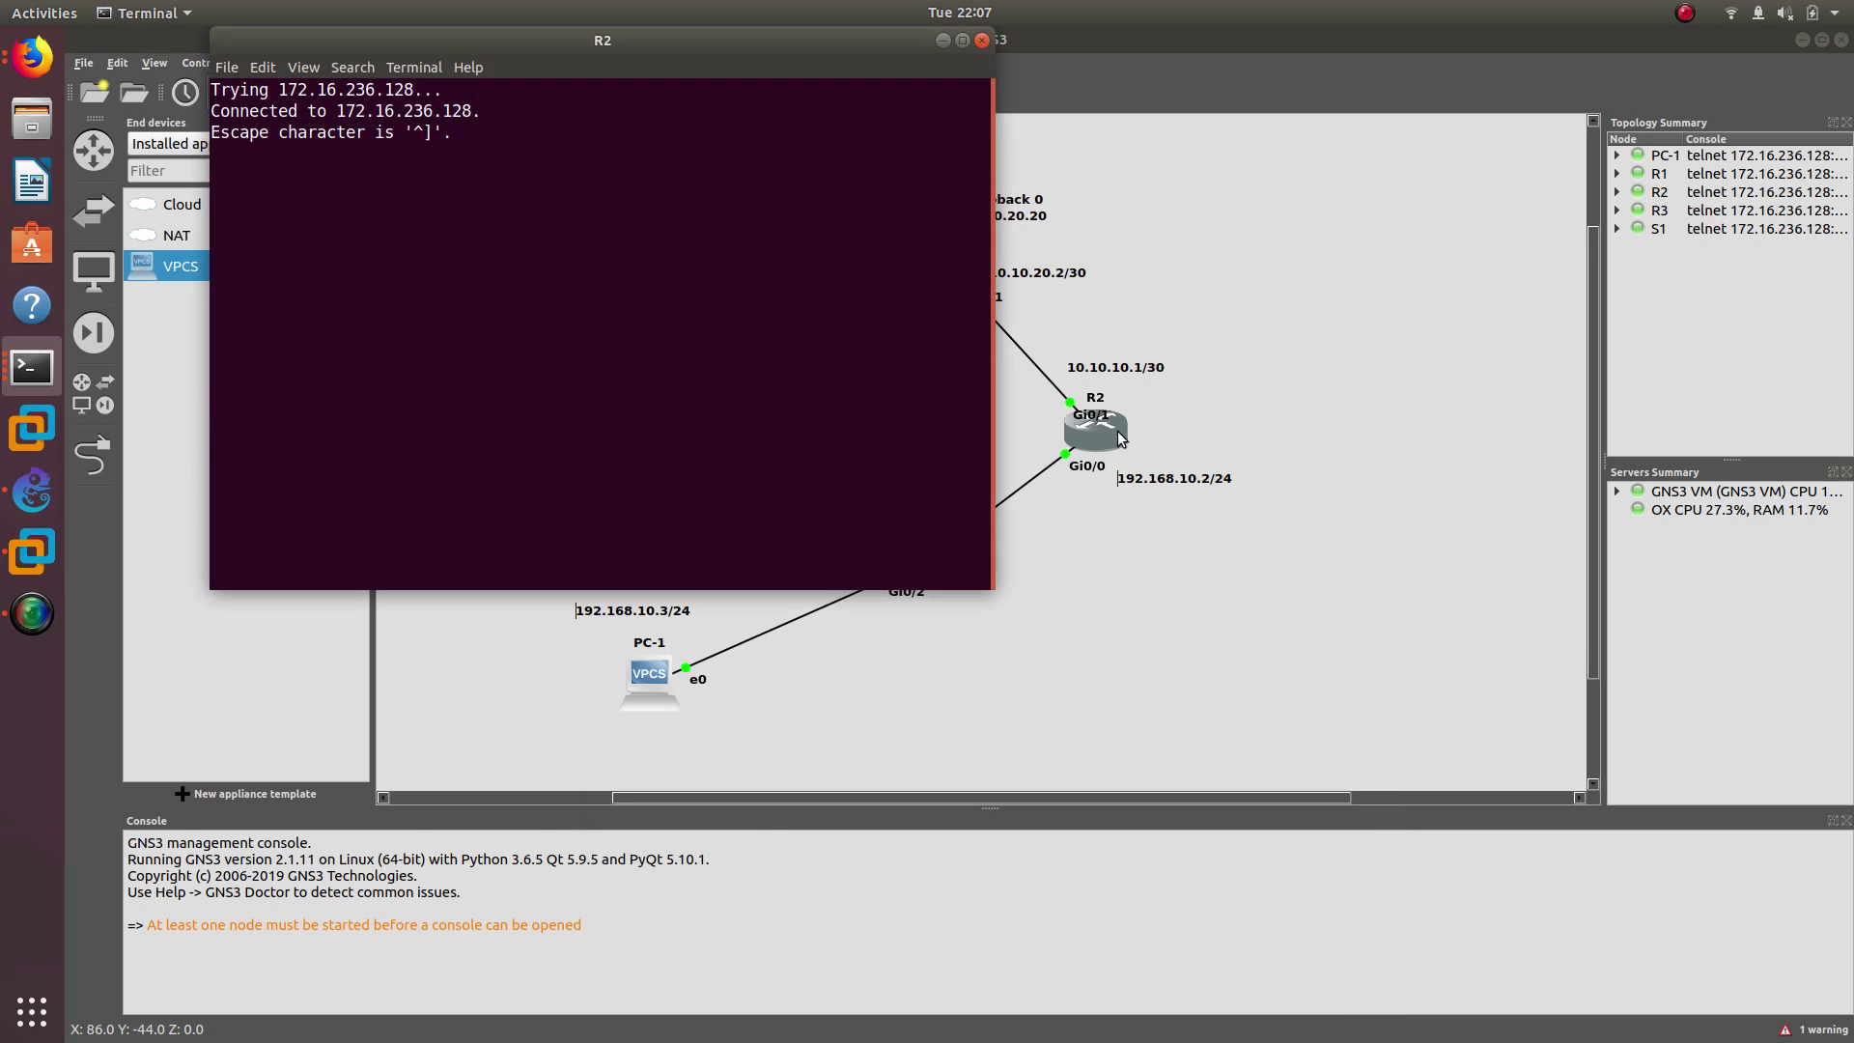
pyautogui.press('Return')
pyautogui.write('no standby 1 preempt')
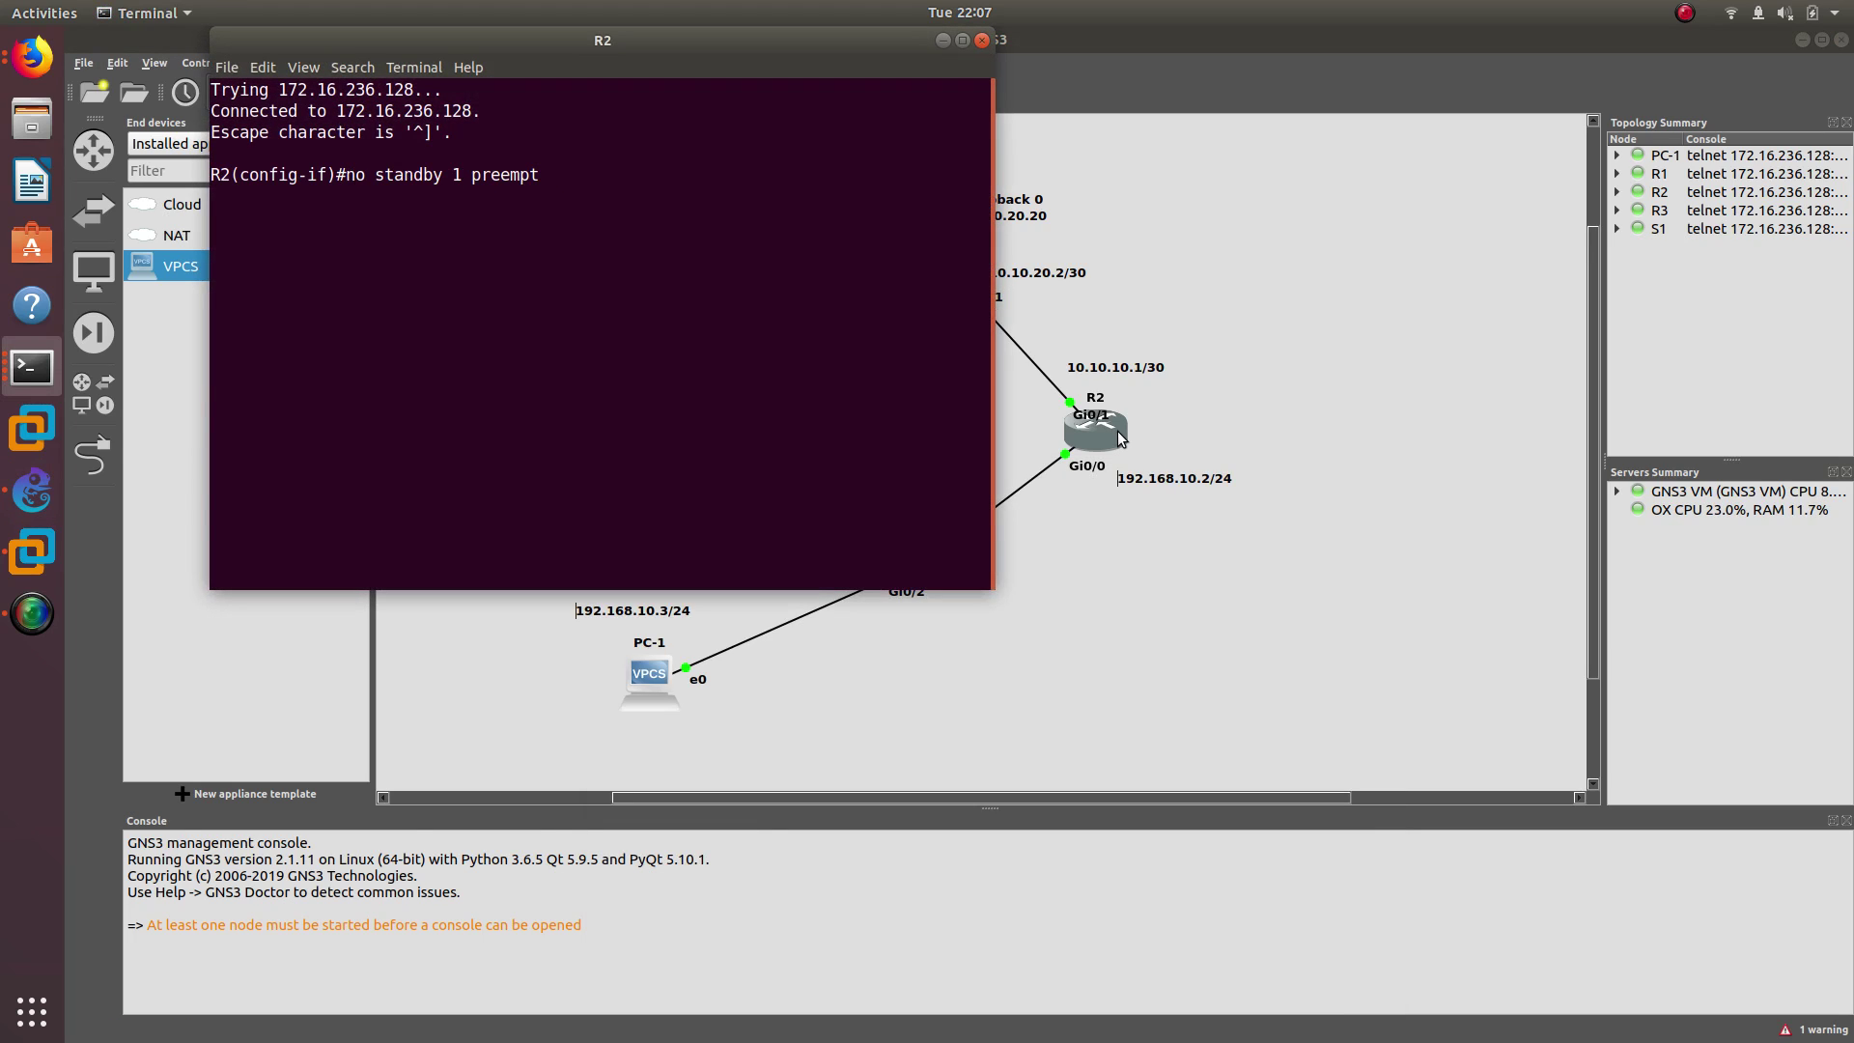
pyautogui.press('Up')
pyautogui.press('Up')
pyautogui.press('Up')
pyautogui.press('Up')
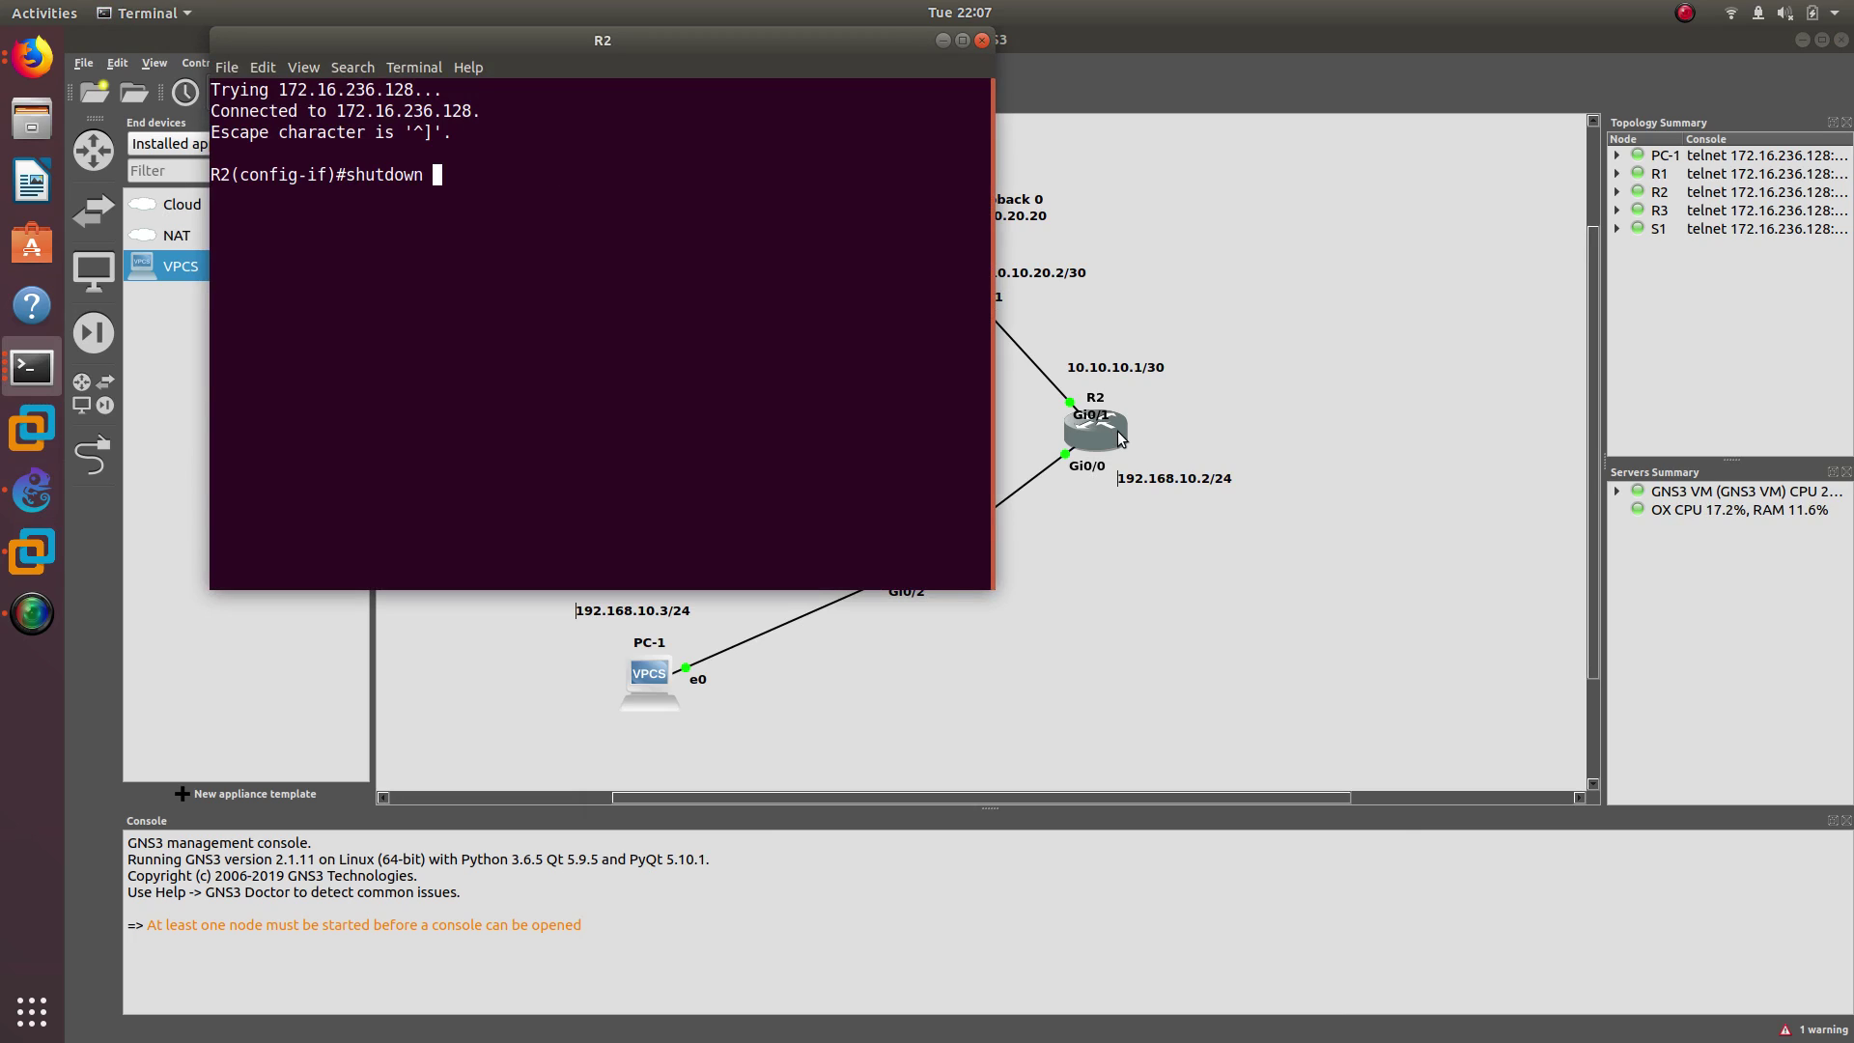
pyautogui.press('Up')
pyautogui.press('Up')
pyautogui.press('Up')
pyautogui.press('Up')
pyautogui.press('Up')
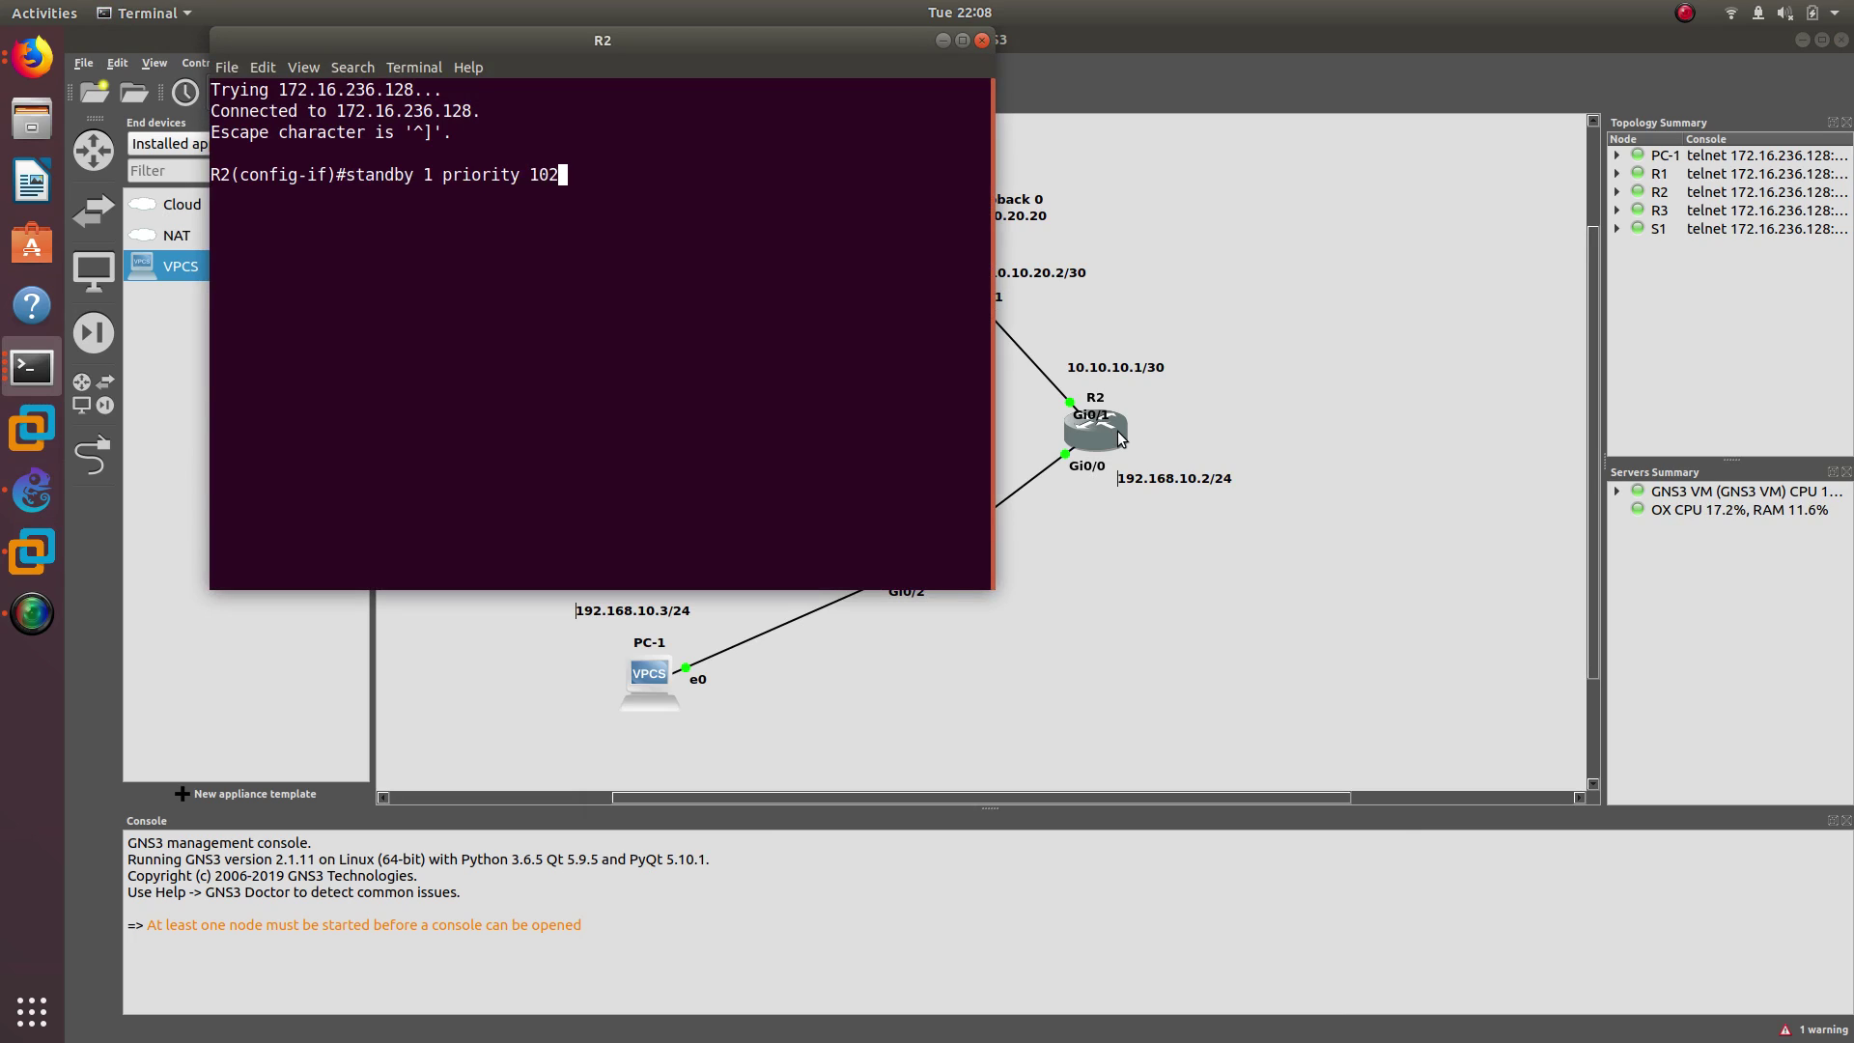
pyautogui.press('Up')
pyautogui.press('Up')
pyautogui.press('Up')
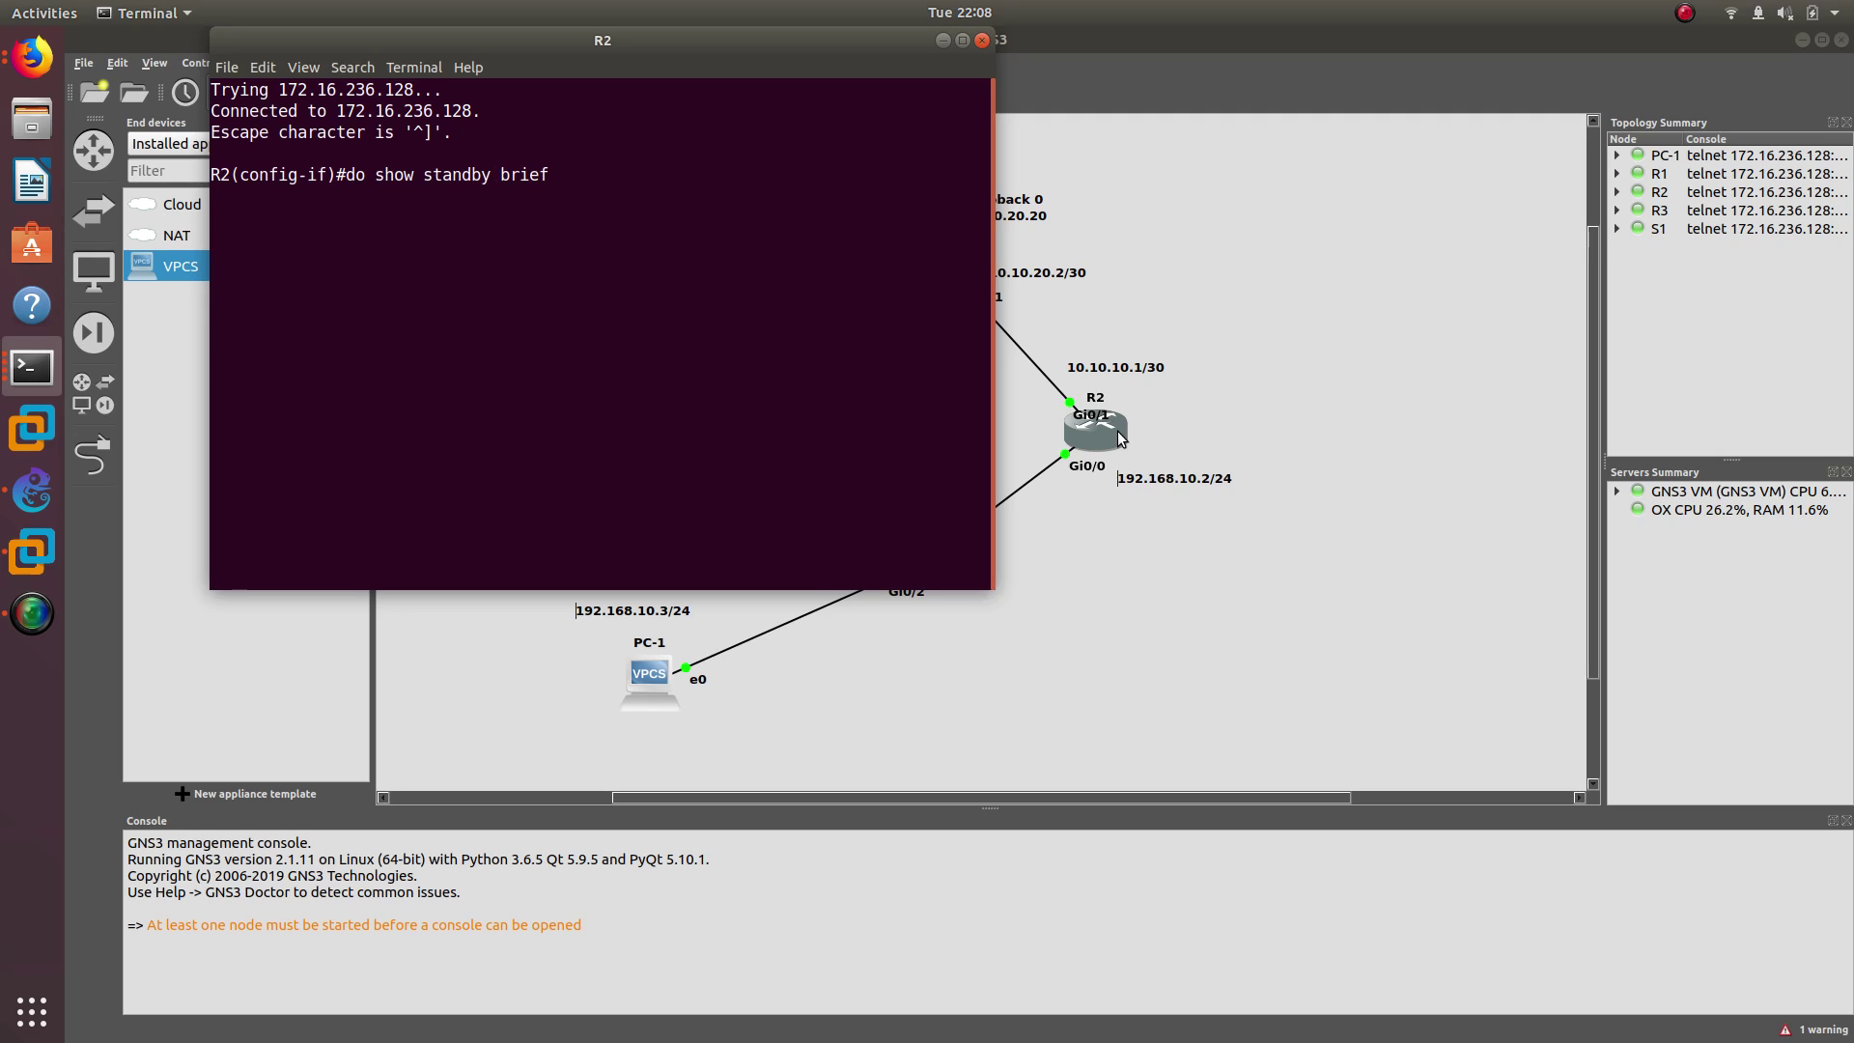
pyautogui.press('Return')
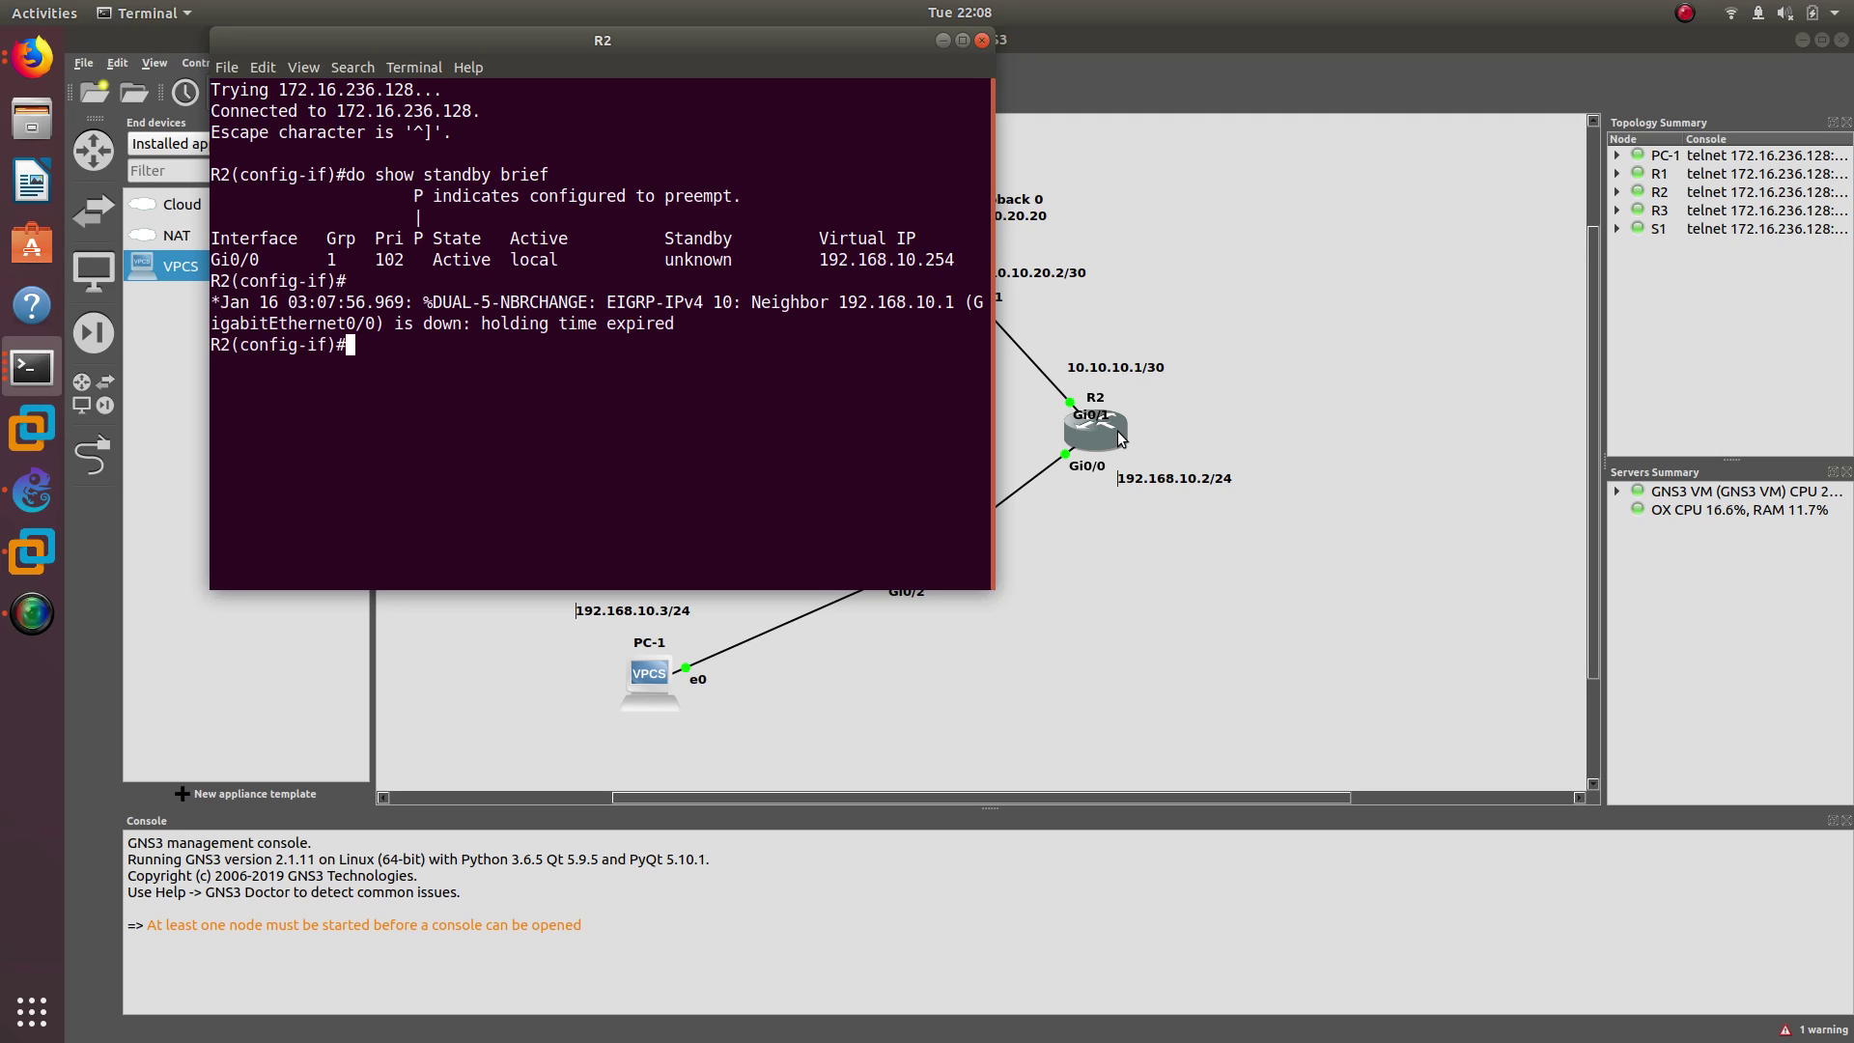
pyautogui.tripleClick(436, 260)
pyautogui.moveTo(434, 261); pyautogui.dragTo(490, 262)
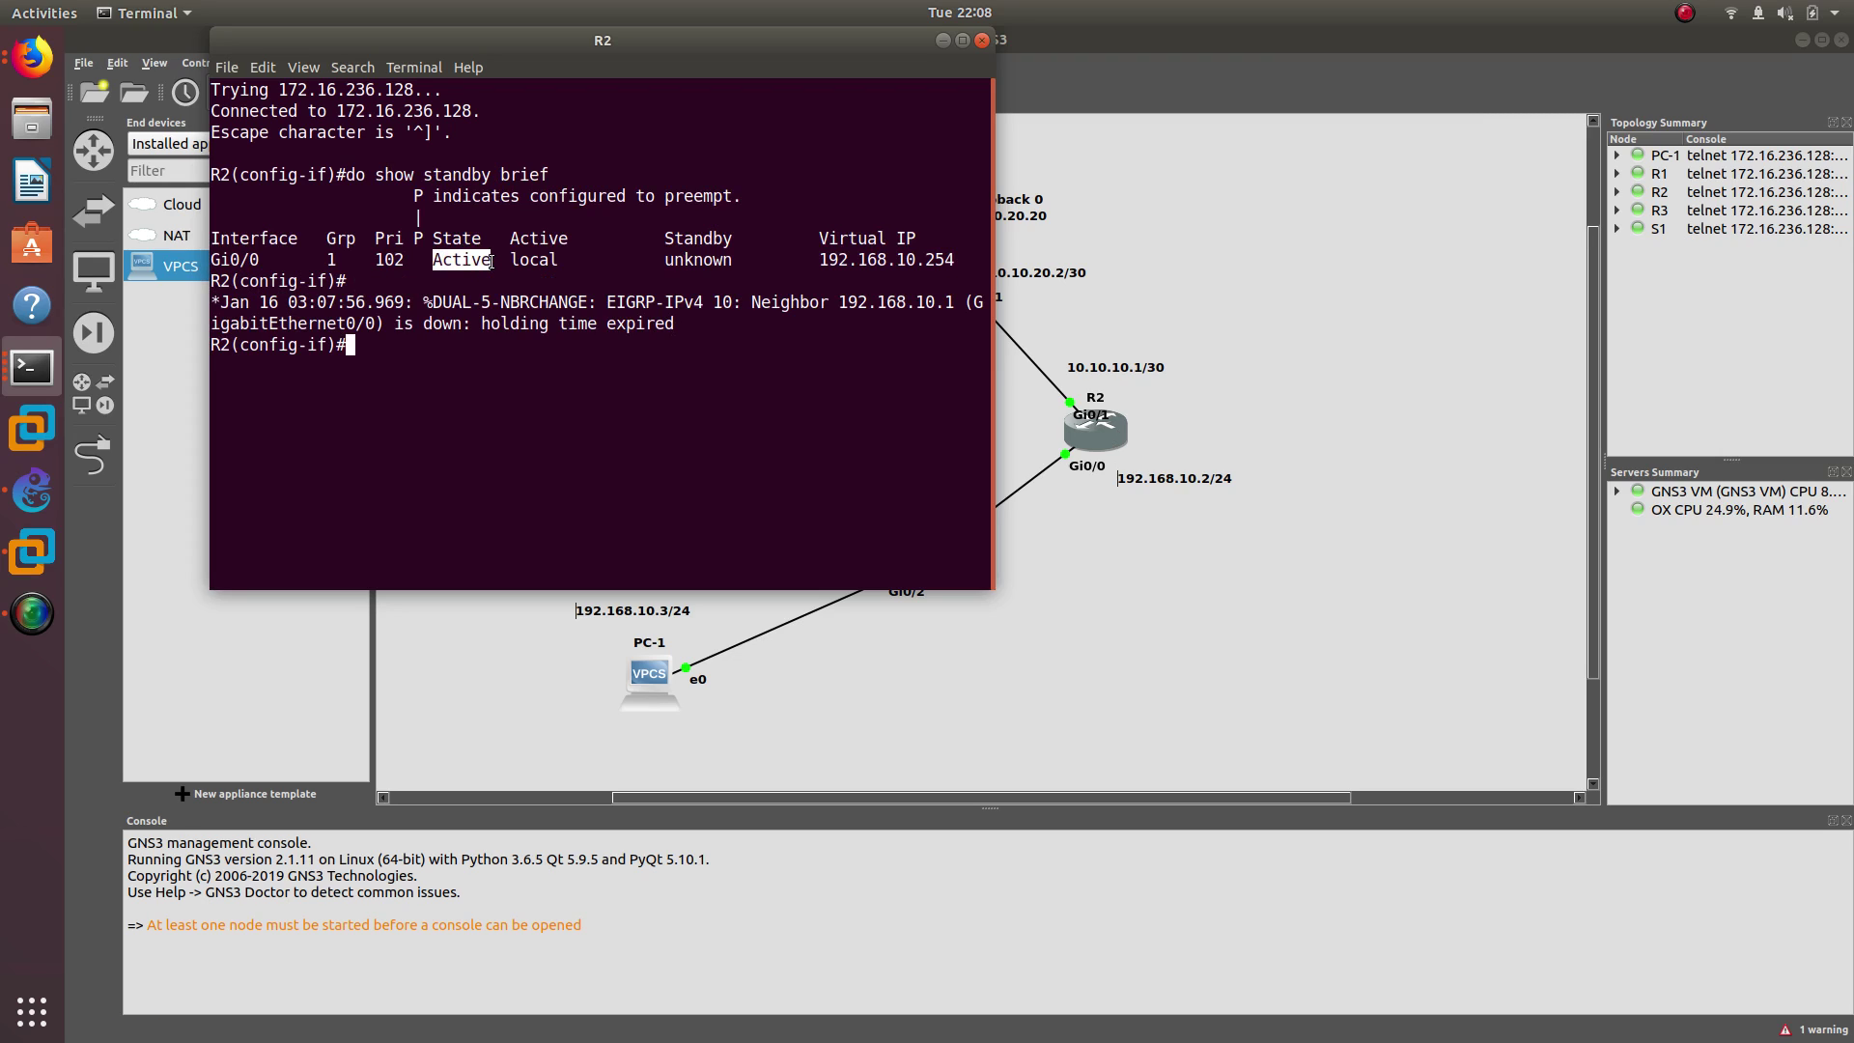
# Reopen R1's console and bring its interface g0/1 back up with "no shutdown".
pyautogui.click(1032, 593)
pyautogui.doubleClick(743, 437)
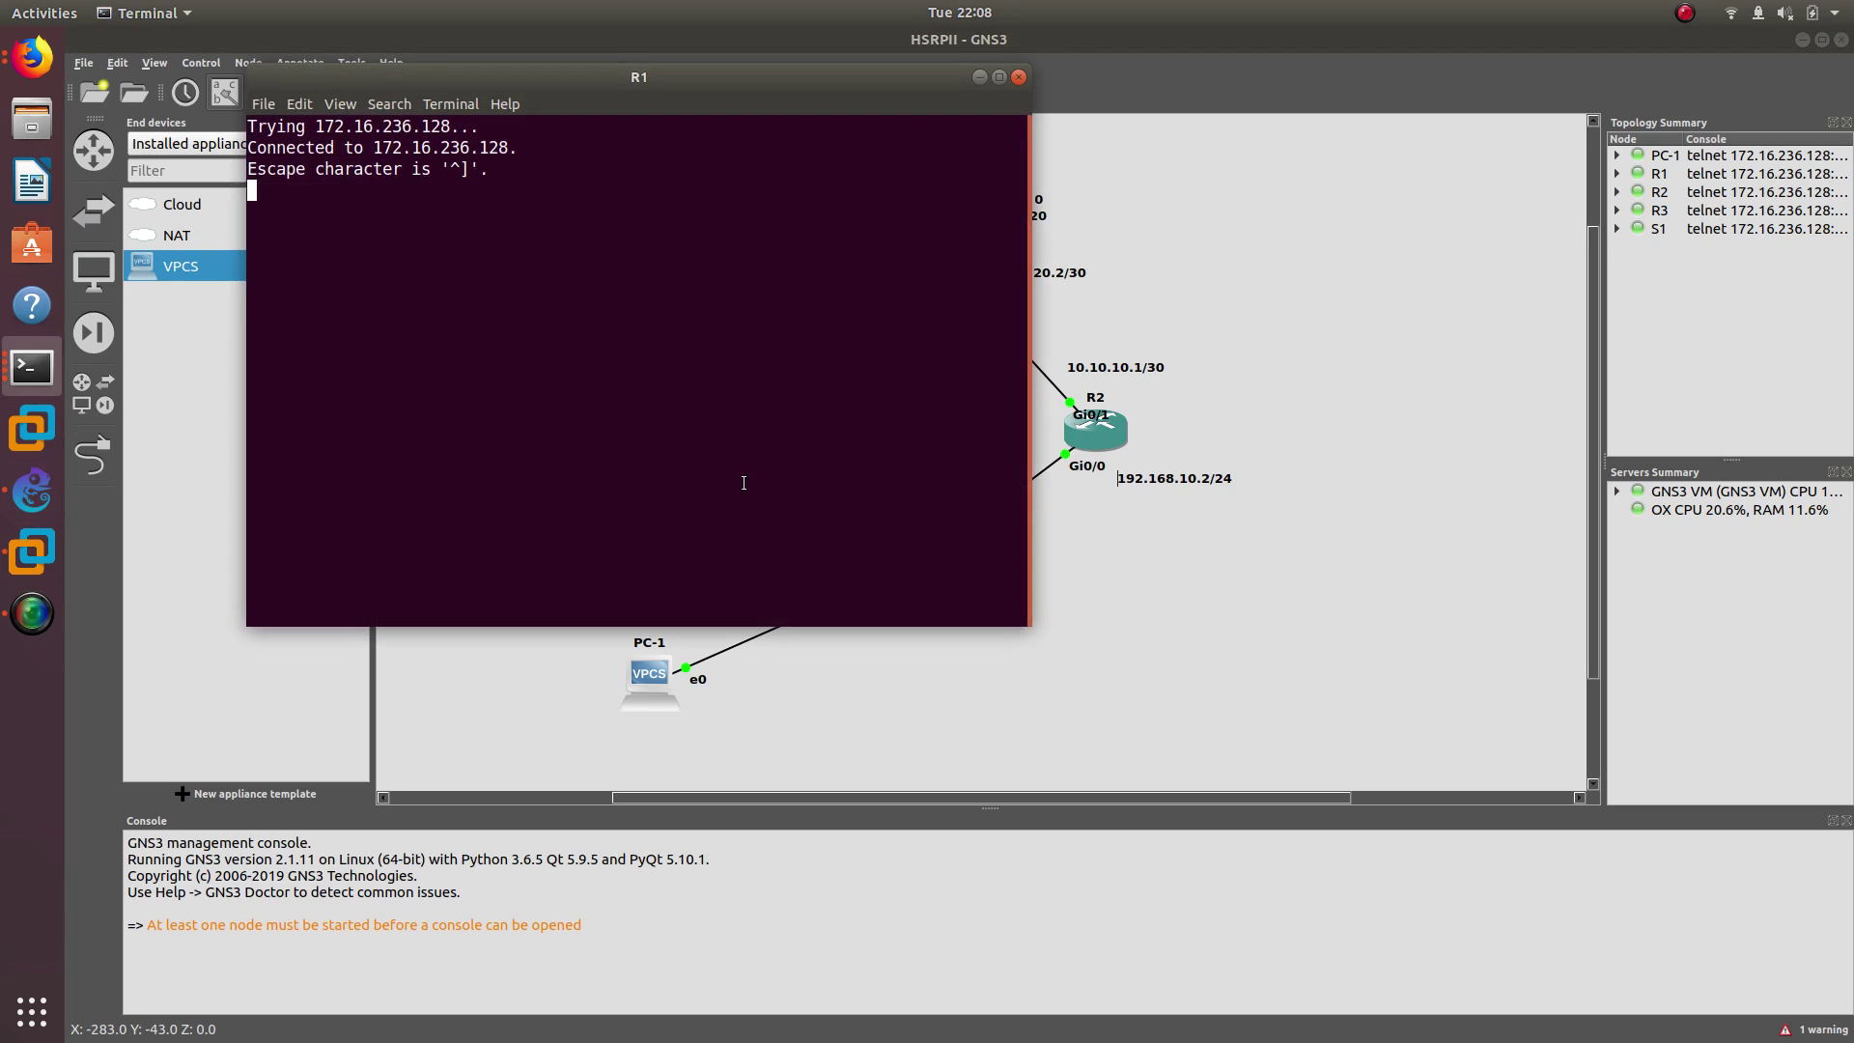
pyautogui.press('Return')
pyautogui.press('Return')
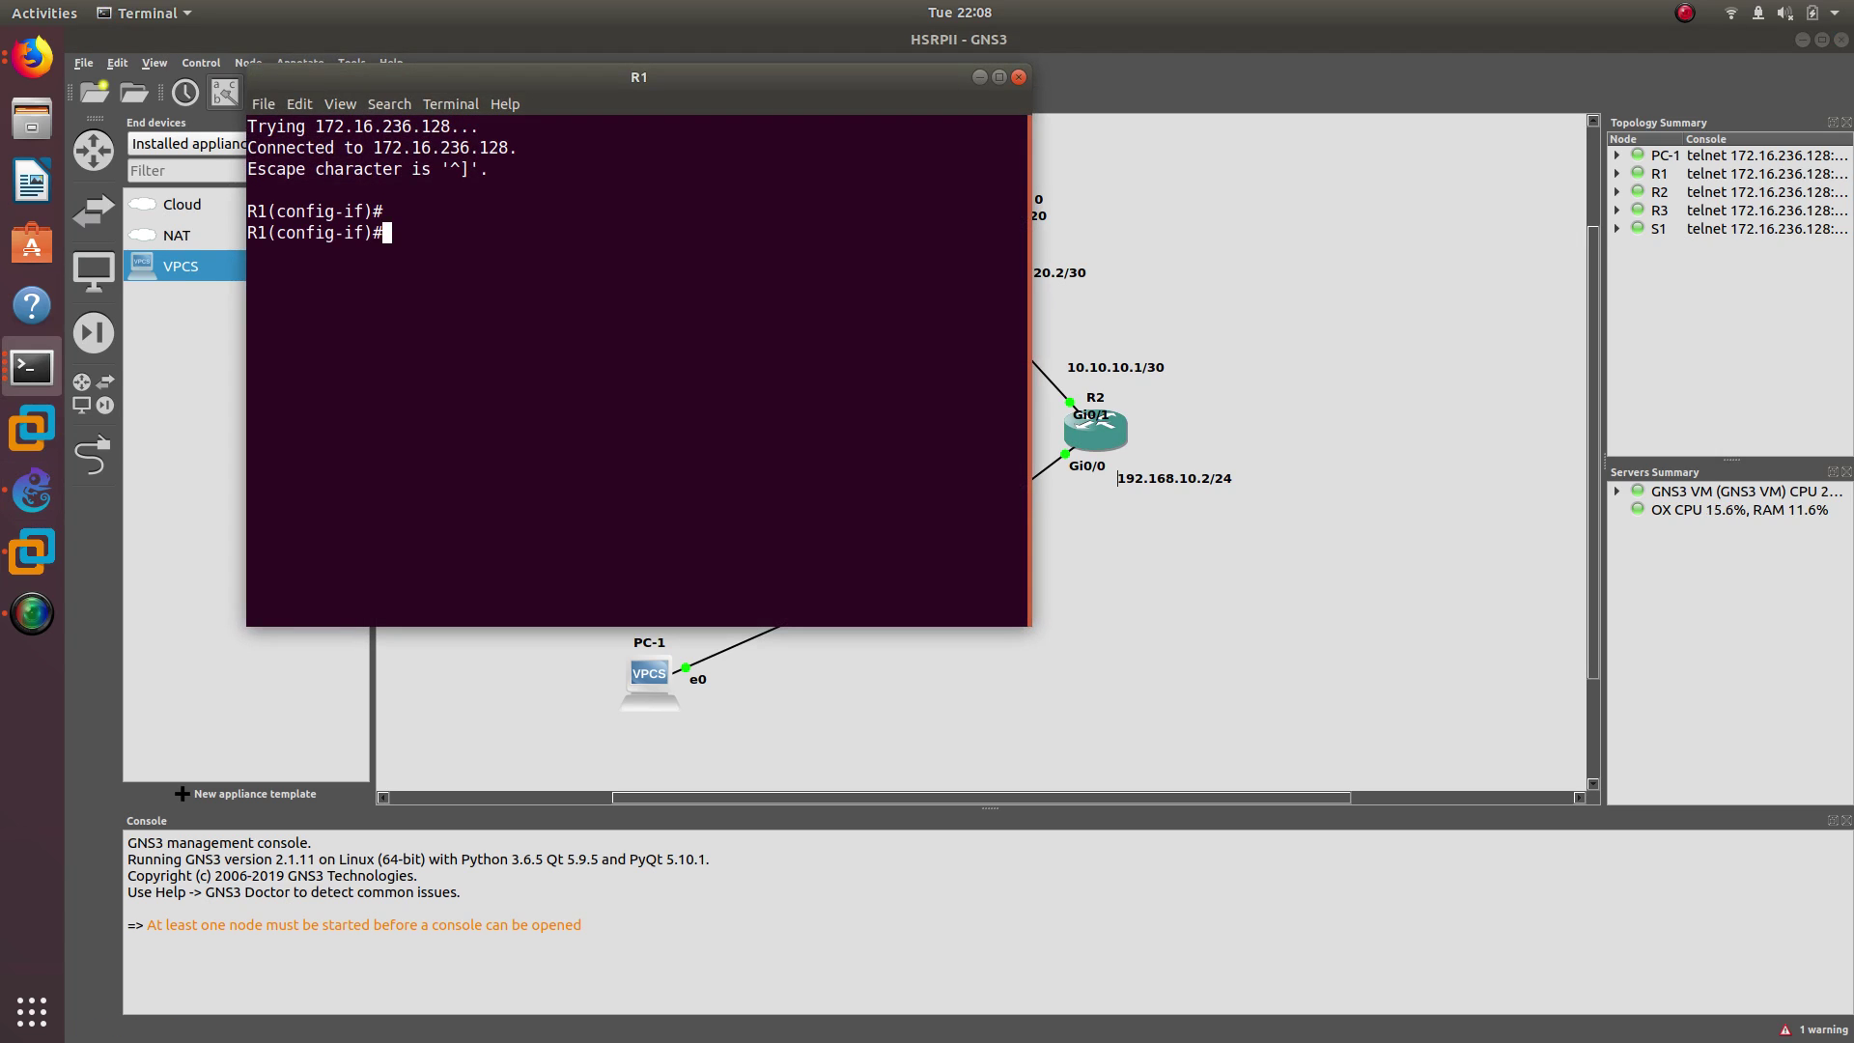
pyautogui.write('no suh')
pyautogui.press('BackSpace')
pyautogui.press('BackSpace')
pyautogui.press('Tab')
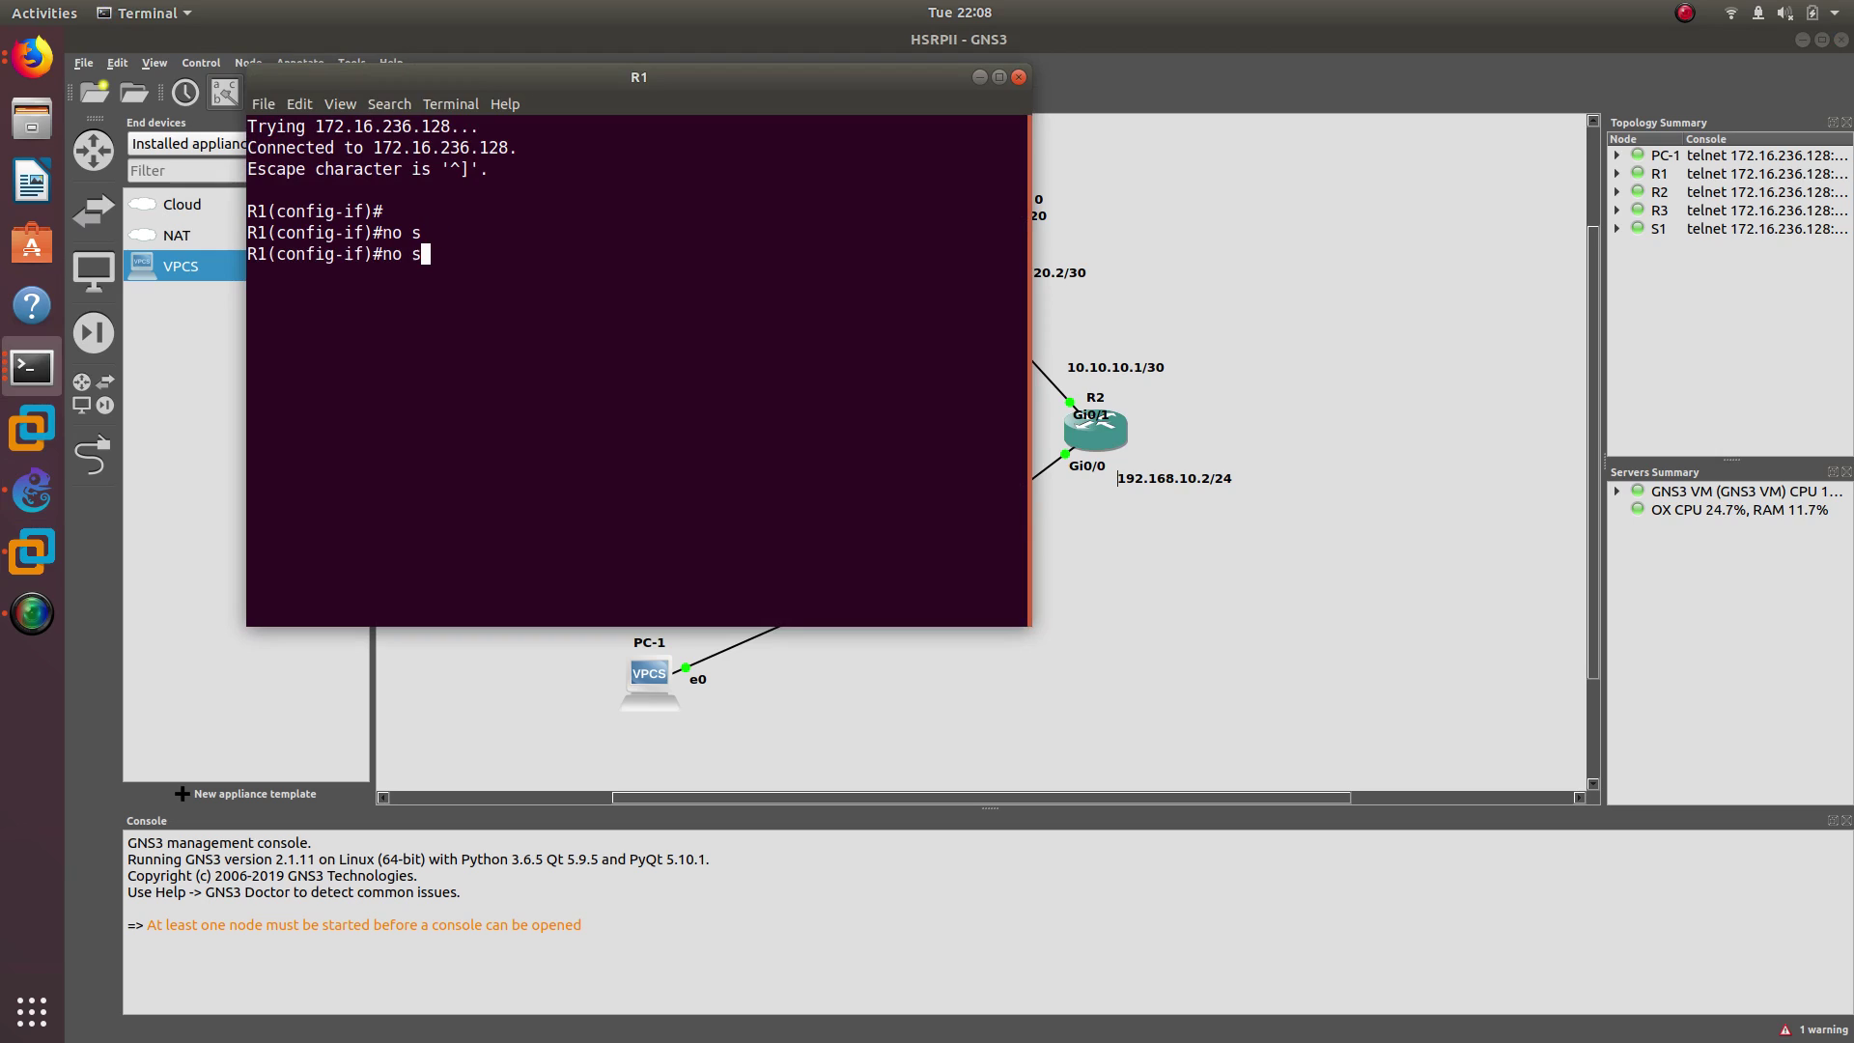
pyautogui.write('hu')
pyautogui.press('Tab')
pyautogui.press('Return')
pyautogui.press('Return')
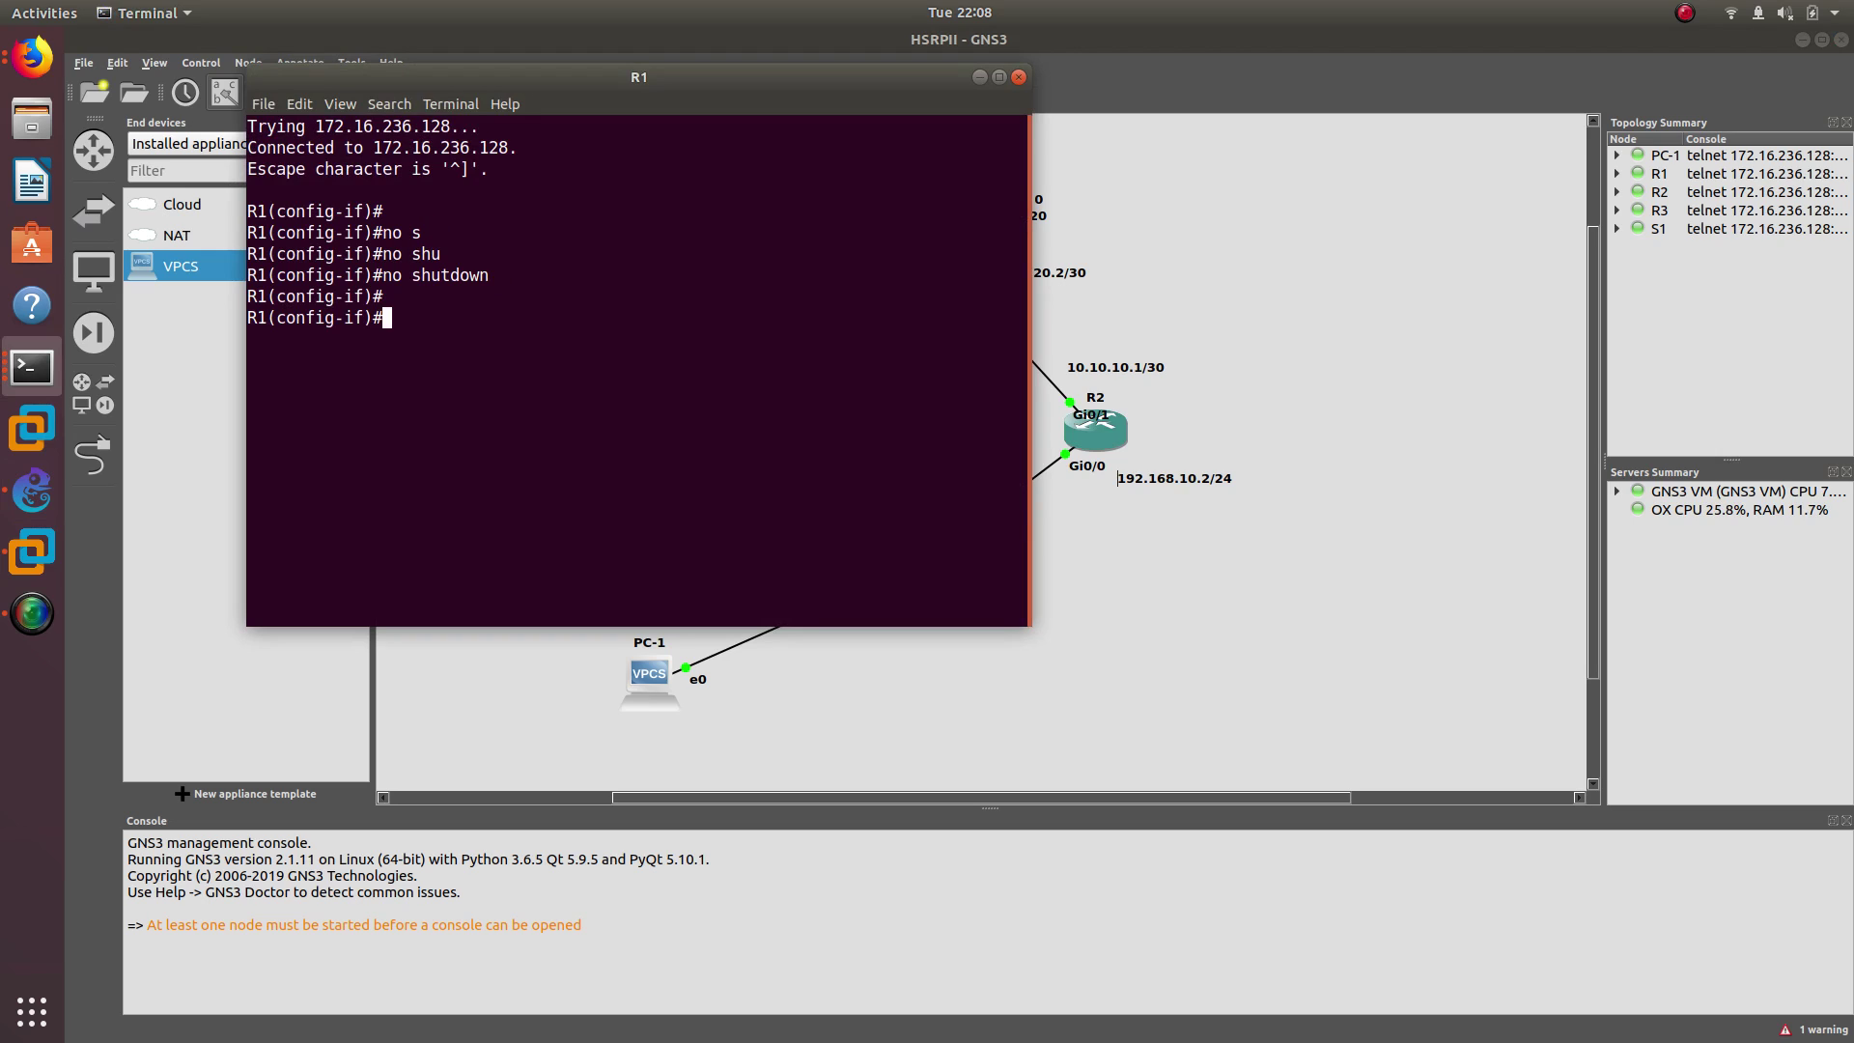
# Place R1's console beside the topology and examine the HSRP state-change message for GigabitEthernet0/1.
pyautogui.moveTo(590, 79); pyautogui.dragTo(1603, 242)
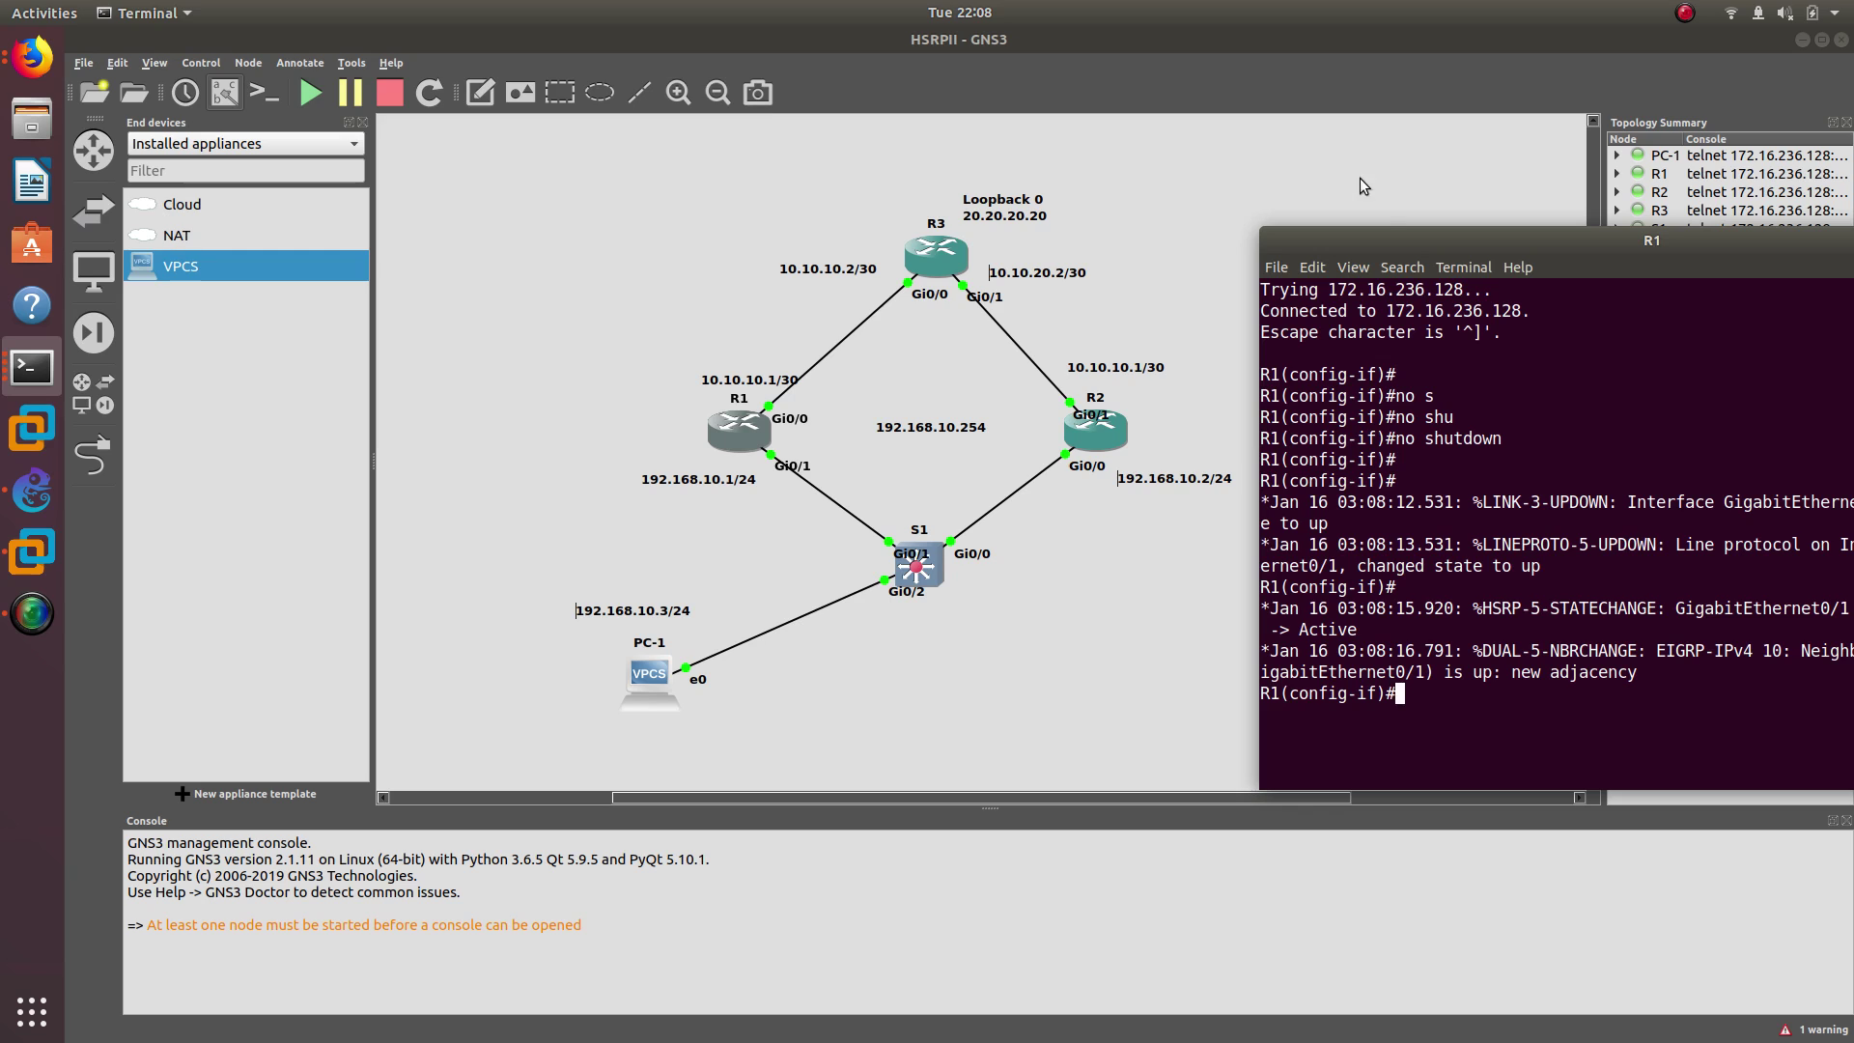
pyautogui.moveTo(1533, 241); pyautogui.dragTo(1431, 161)
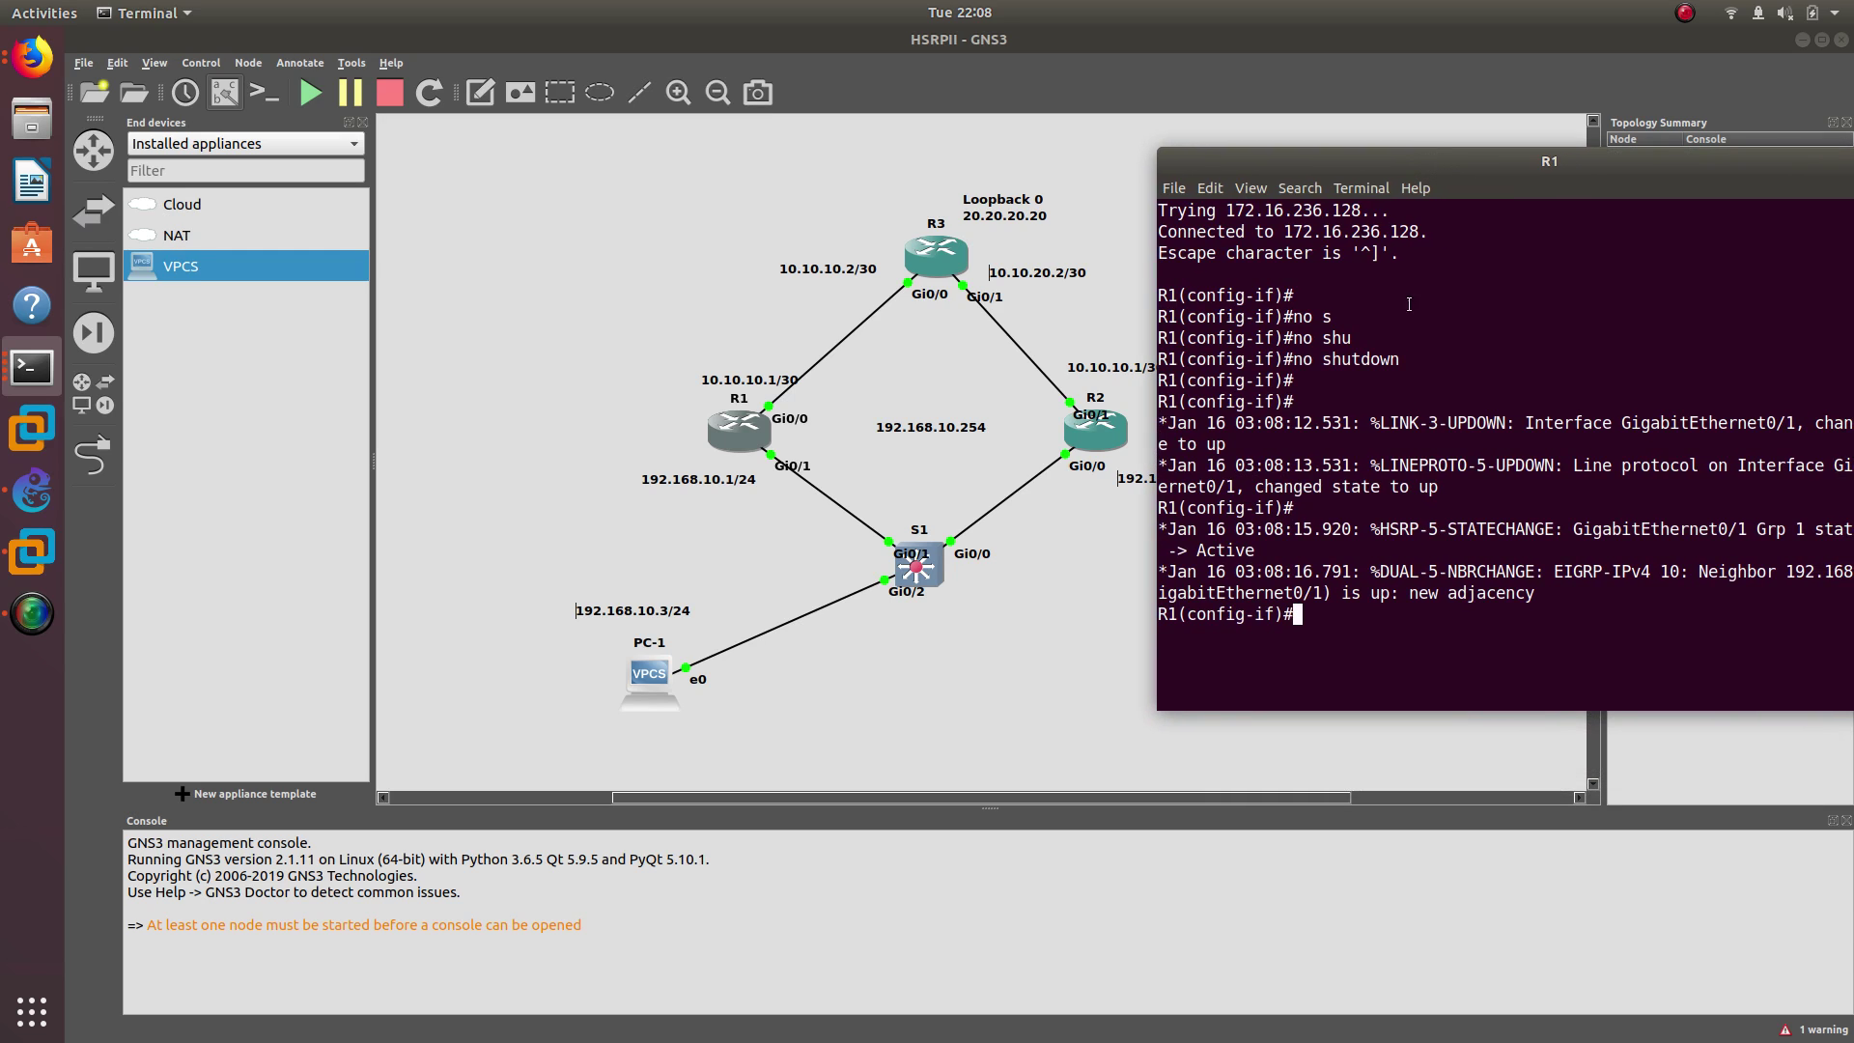
pyautogui.moveTo(1264, 552); pyautogui.dragTo(1198, 558)
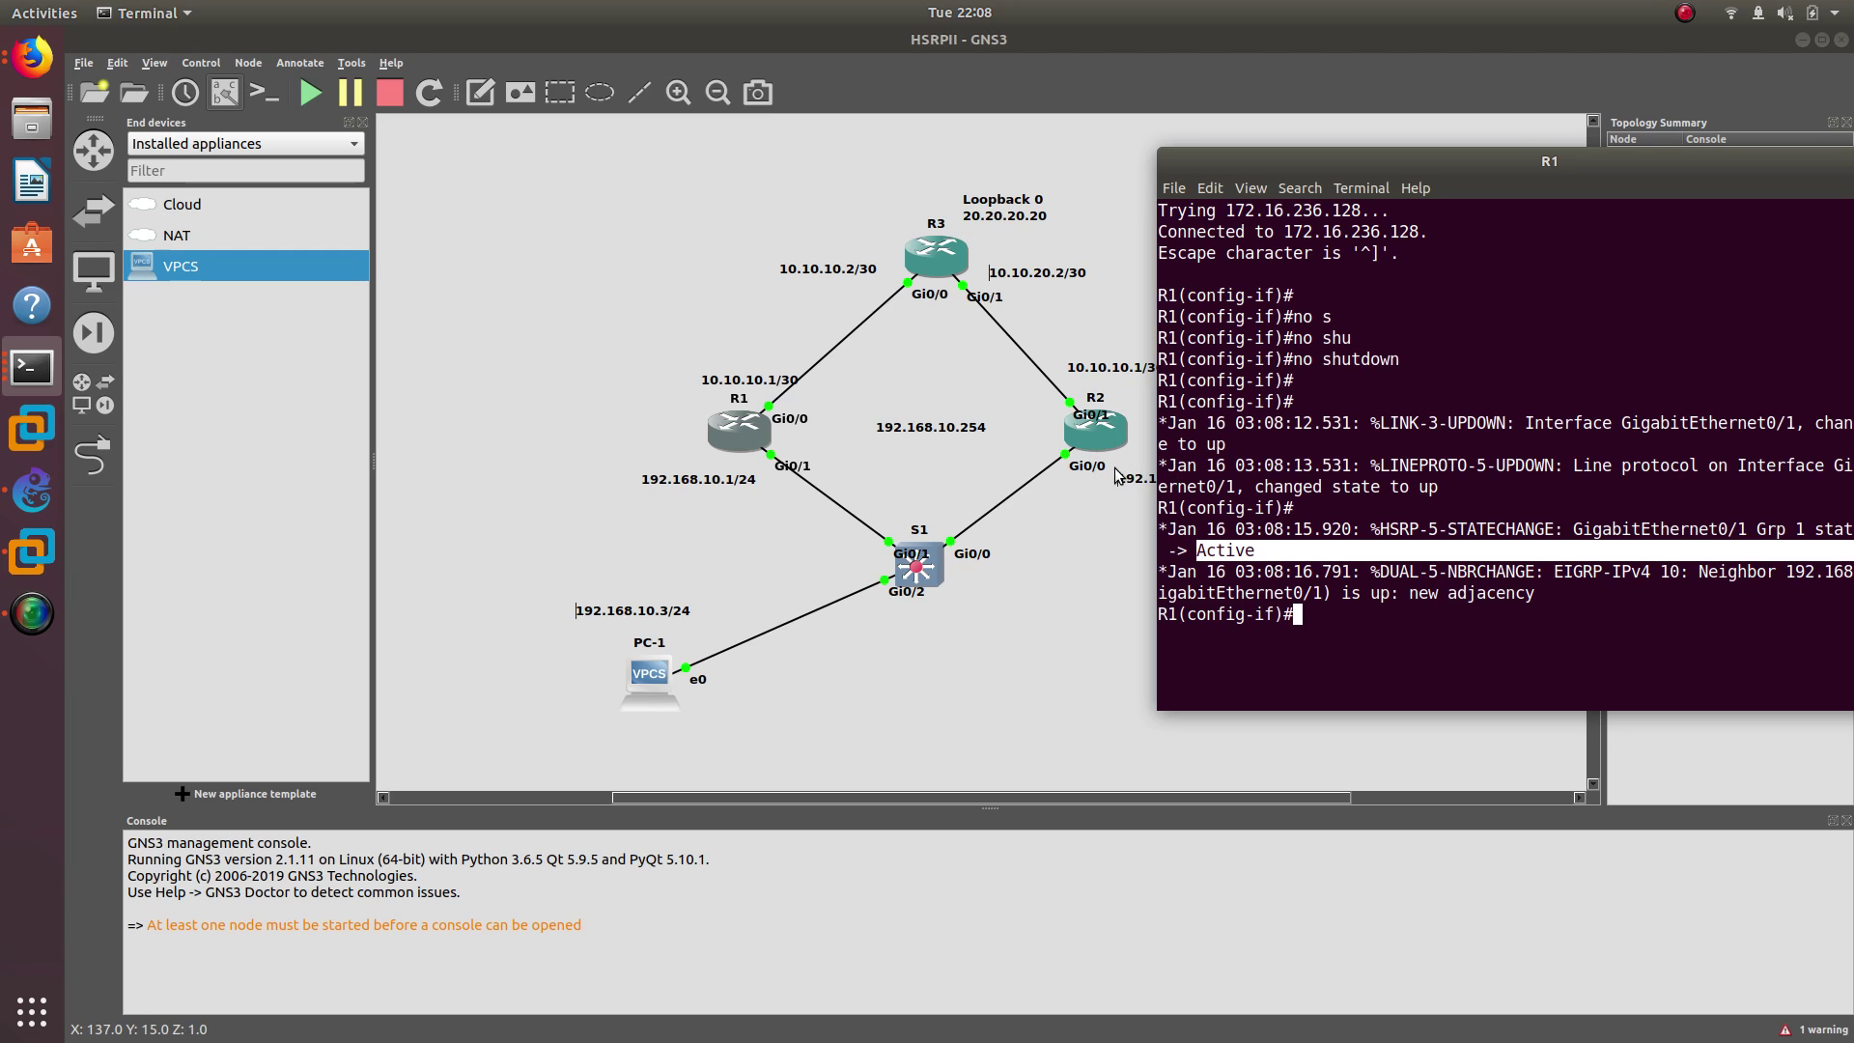
pyautogui.moveTo(1392, 160); pyautogui.dragTo(1496, 183)
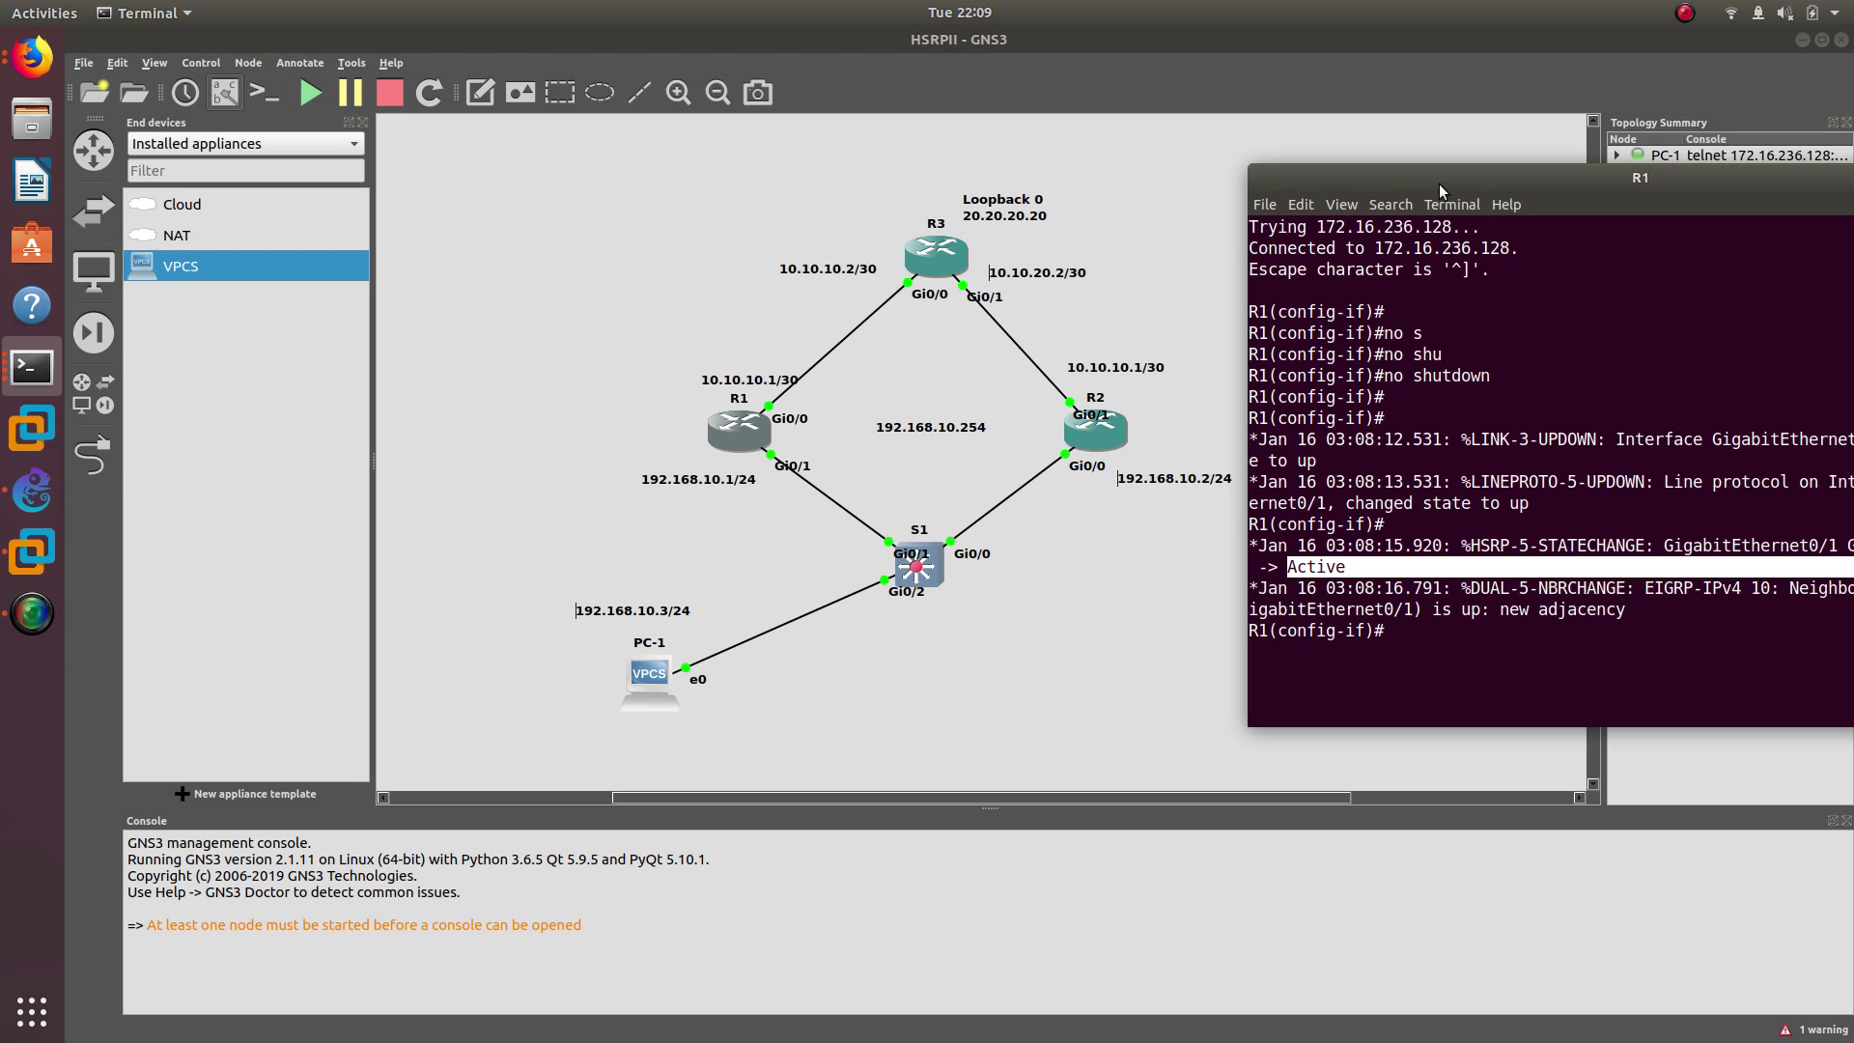
# Switch to Firefox and view the CCNADailyTIPS Twitter profile and YouTube channel page.
pyautogui.click(55, 72)
pyautogui.click(203, 309)
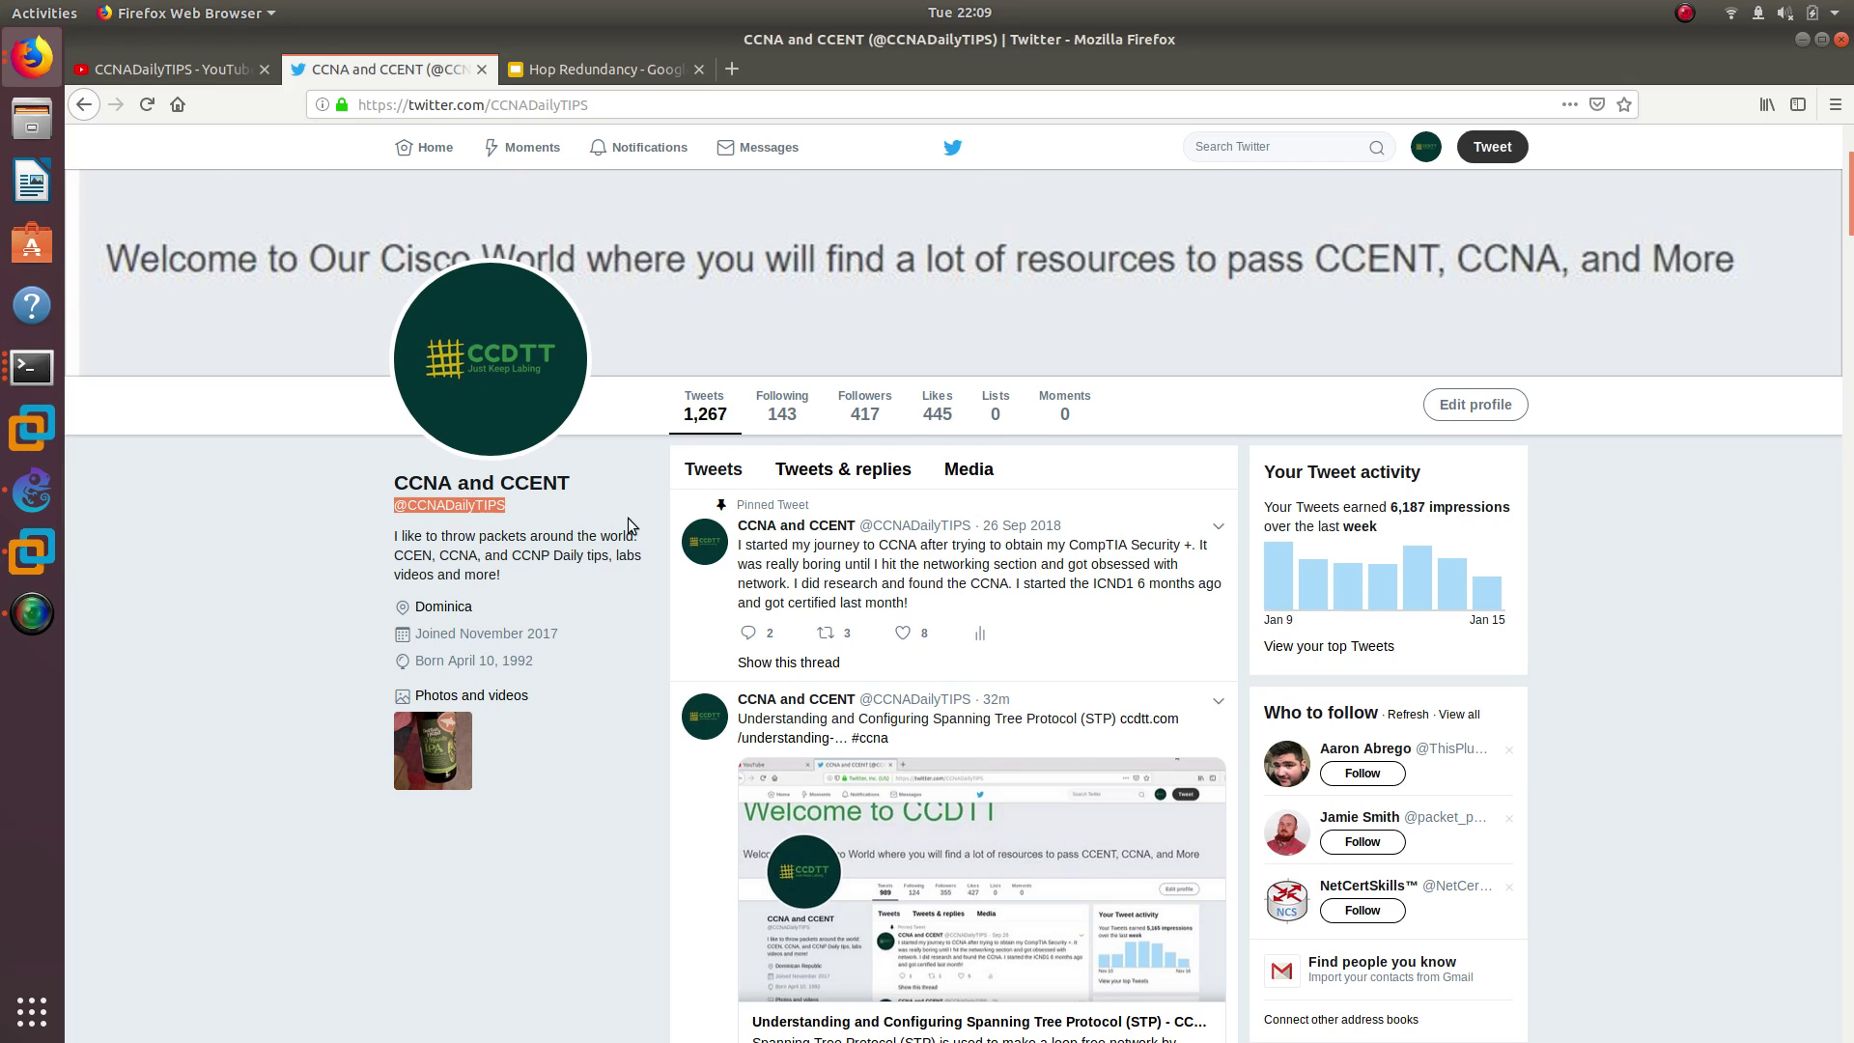
pyautogui.click(206, 73)
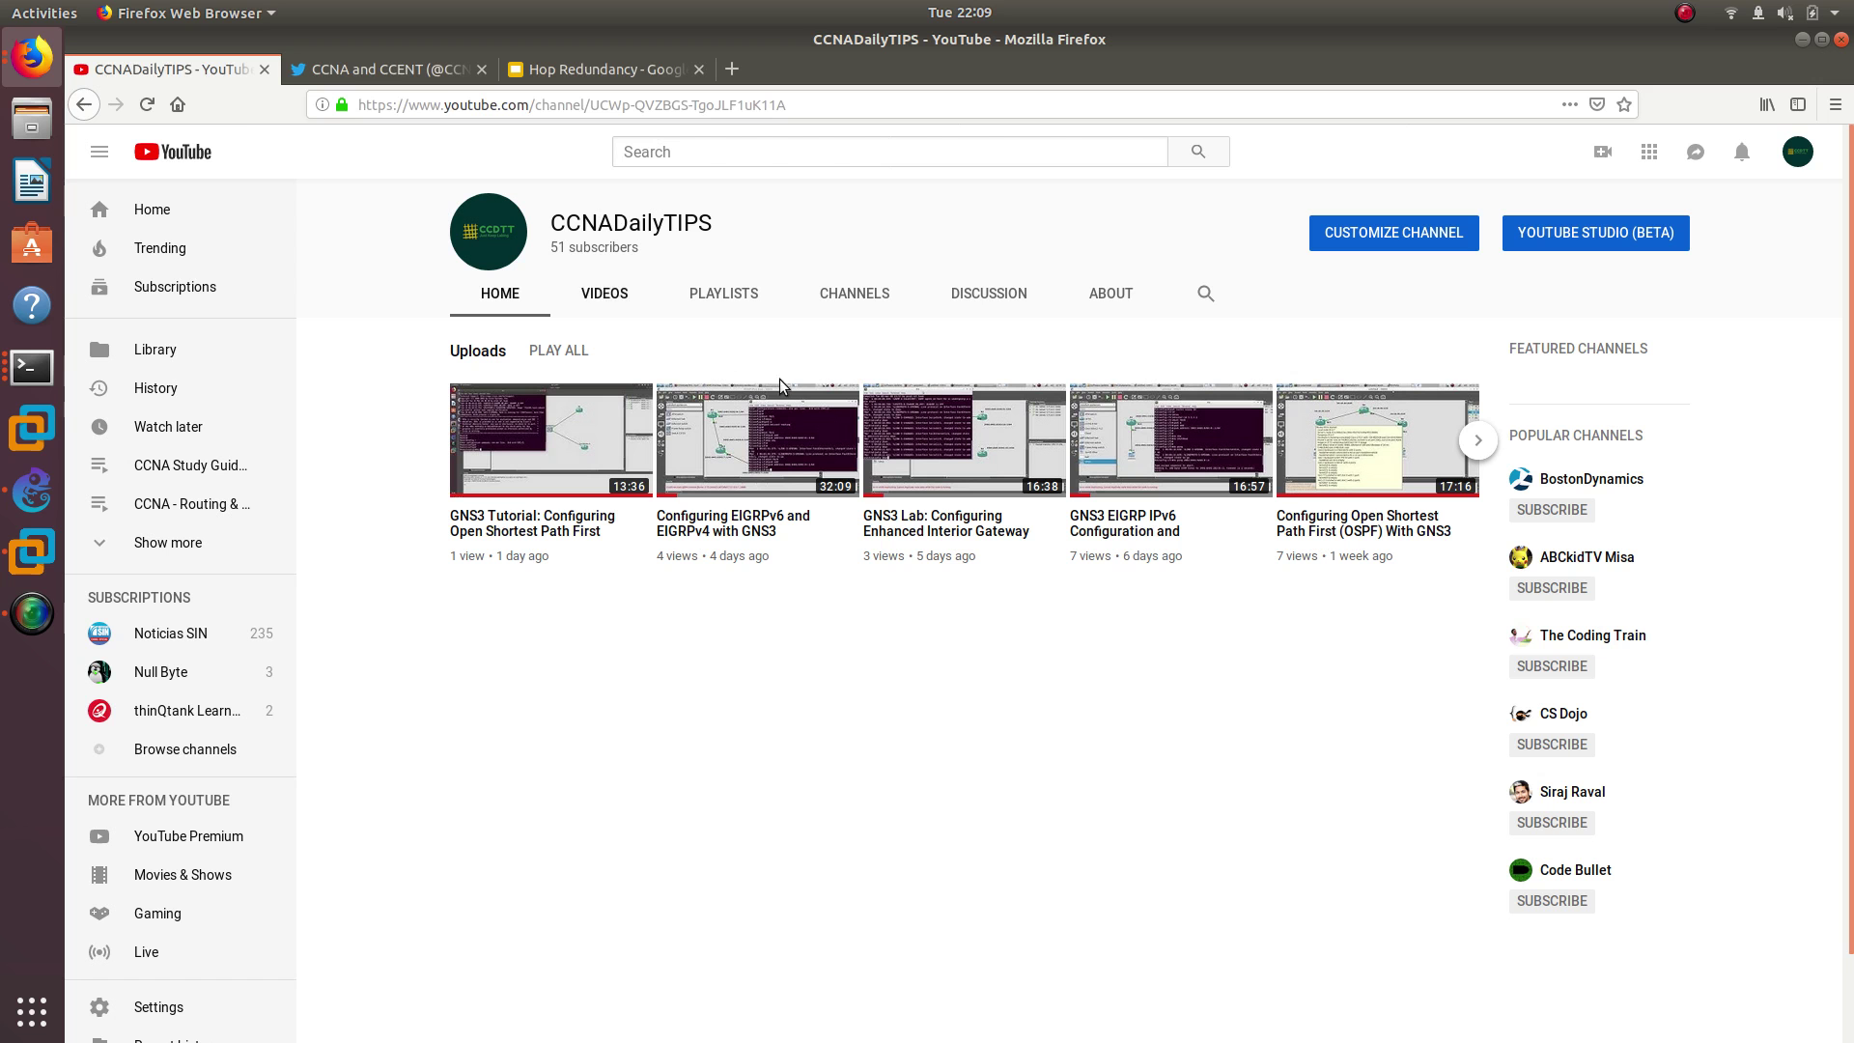